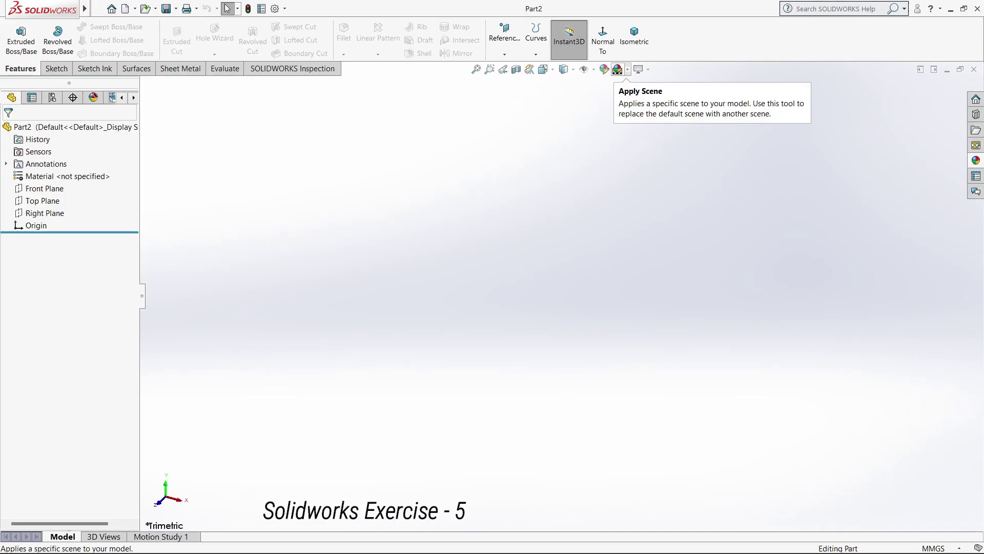
Apply a white background and sketch a centre rectangle at the origin on the Front Plane
left_click(618, 70)
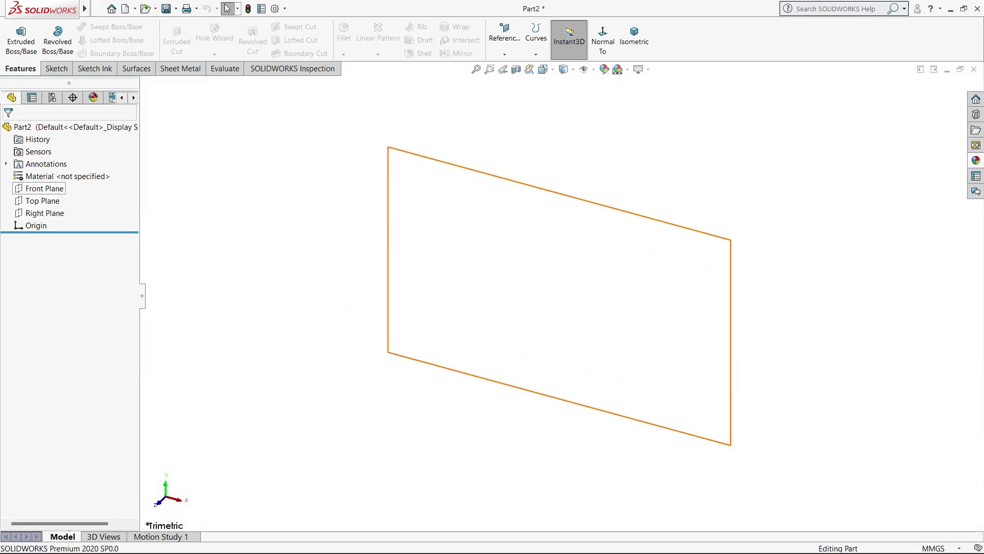
left_click(45, 188)
left_click(66, 171)
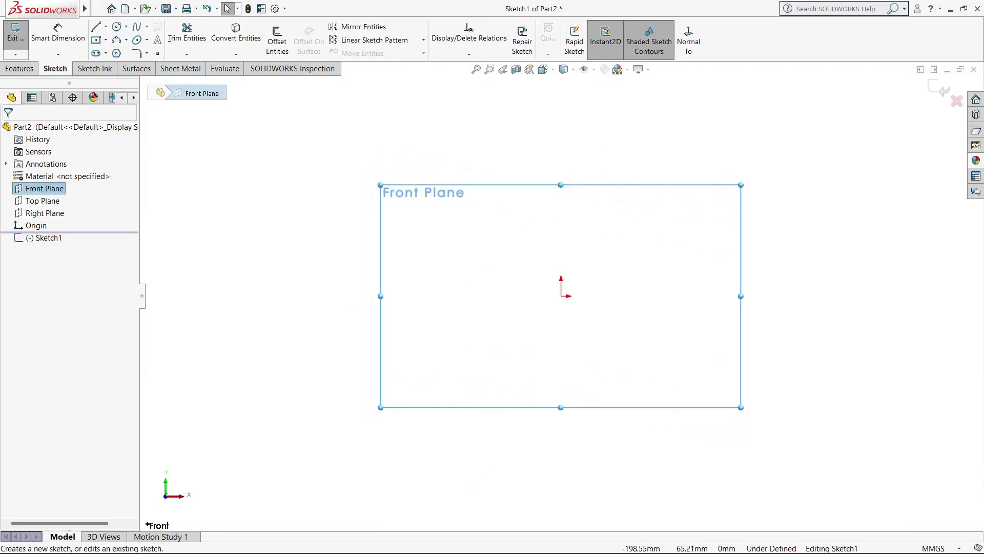
left_click(96, 39)
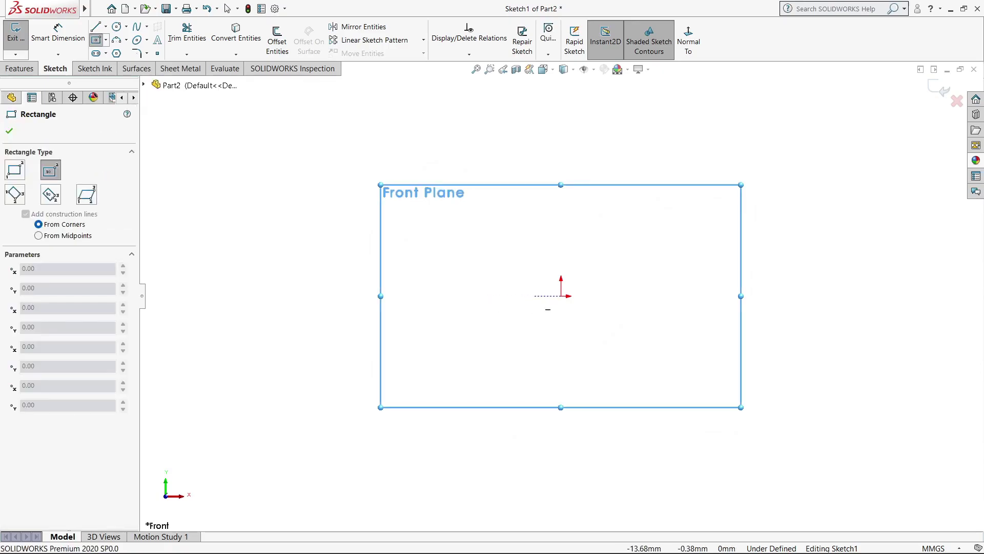
left_click(561, 296)
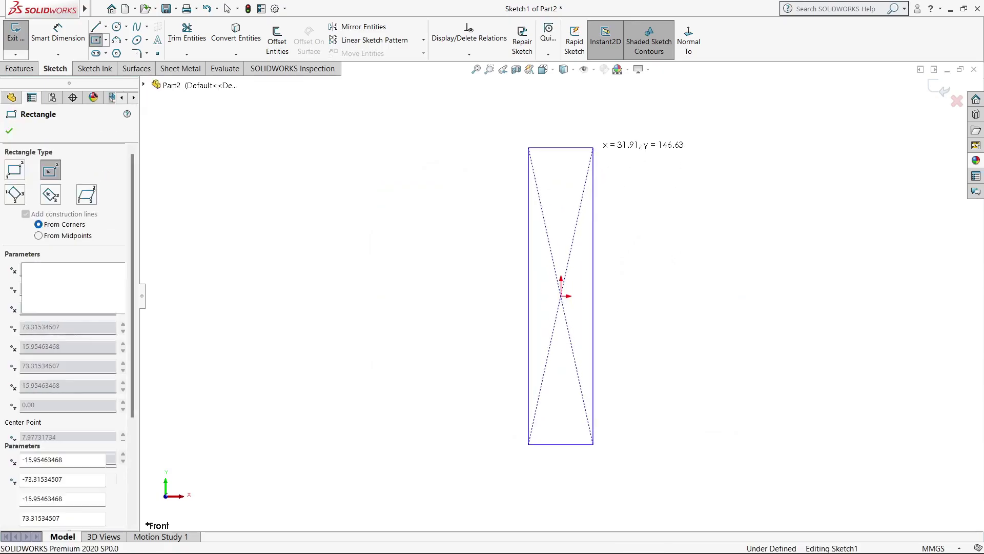
left_click(594, 147)
key("Escape")
Dimension the rectangle 12 mm wide and 50 mm tall
left_click(57, 30)
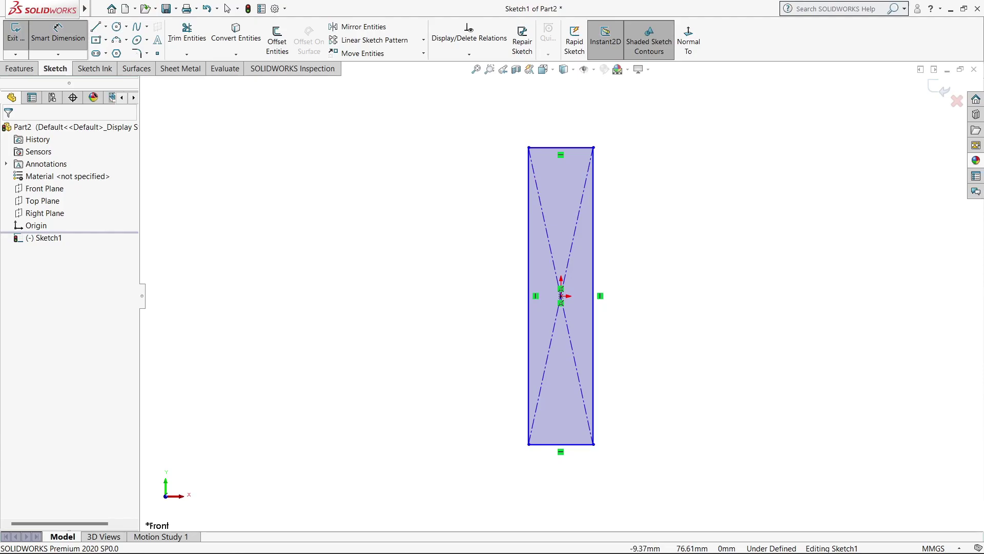
left_click(561, 147)
left_click(513, 121)
type("1")
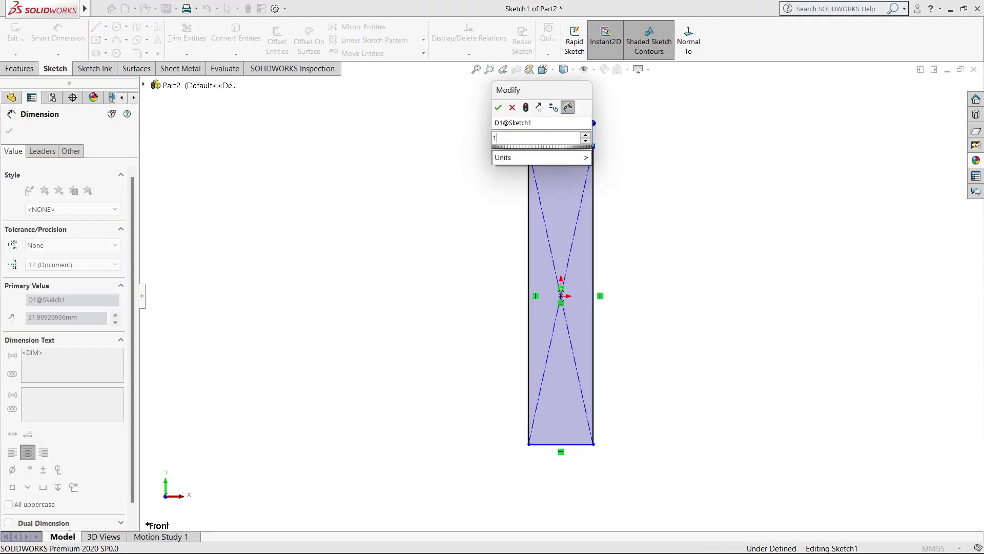
type("2")
key("Return")
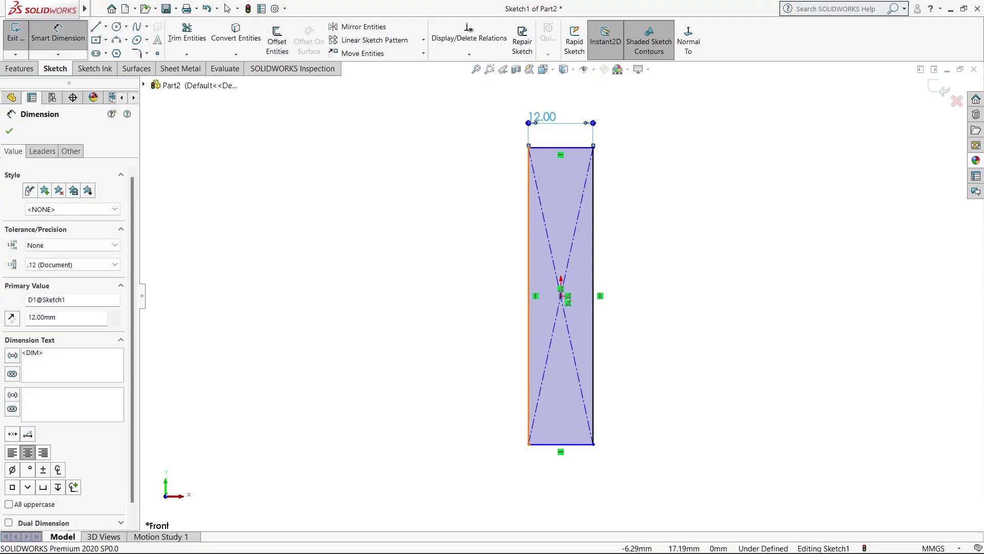
left_click(529, 295)
left_click(454, 213)
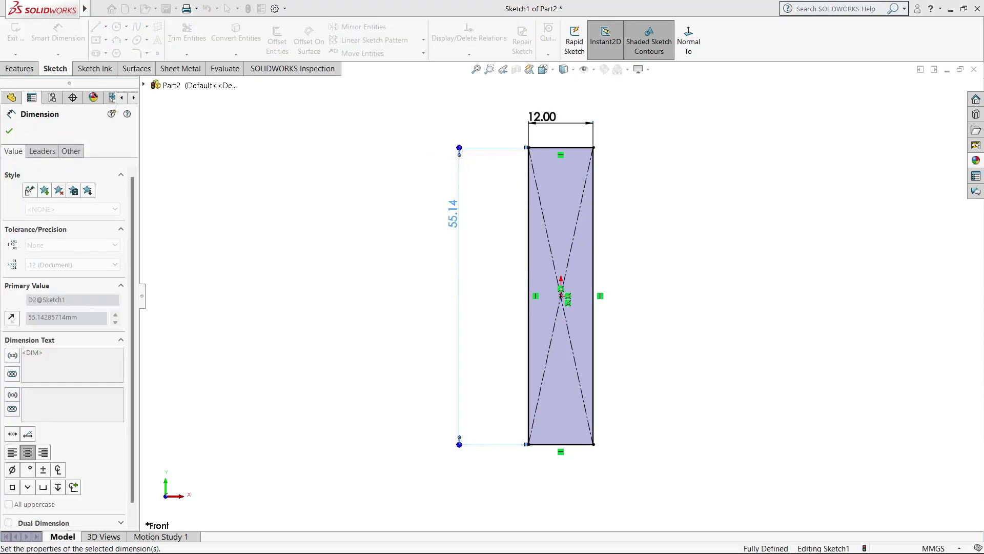
left_click(9, 131)
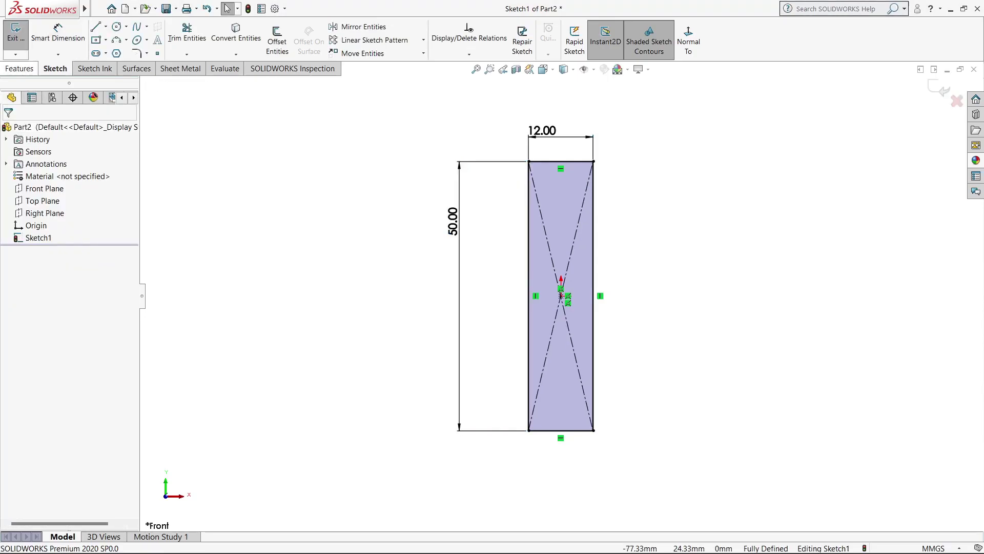
left_click(20, 68)
Extrude the rectangle 50 mm in the reversed direction
left_click(20, 39)
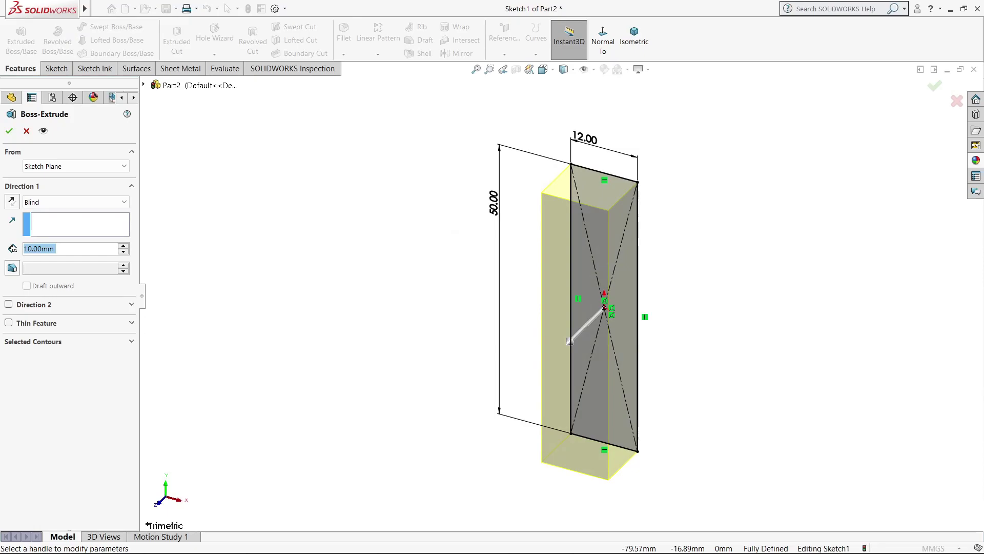
left_click_drag(569, 341, 452, 456)
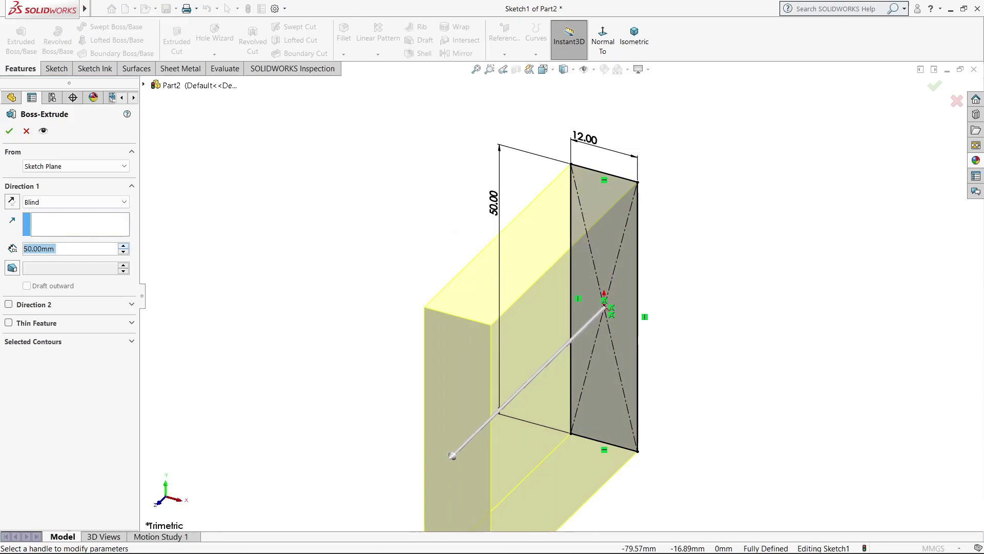
left_click(11, 201)
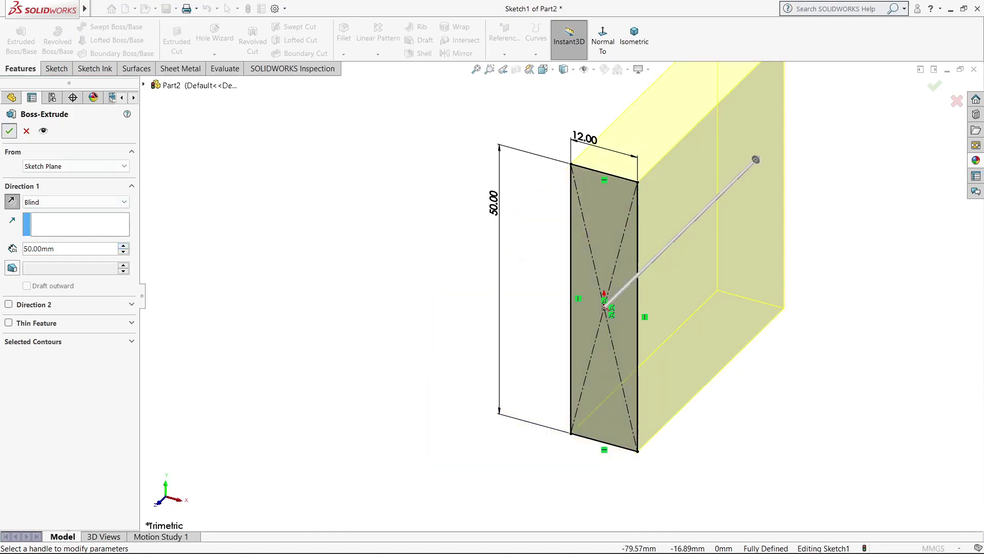
key("Return")
Switch to isometric view and start a sketch on the block's top face
left_click(634, 37)
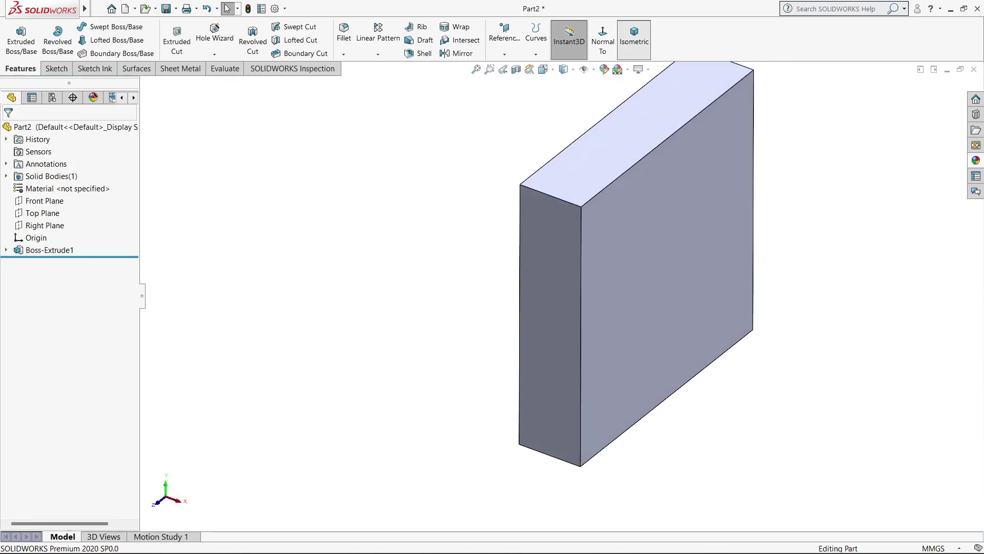
left_click(518, 200)
left_click(526, 174)
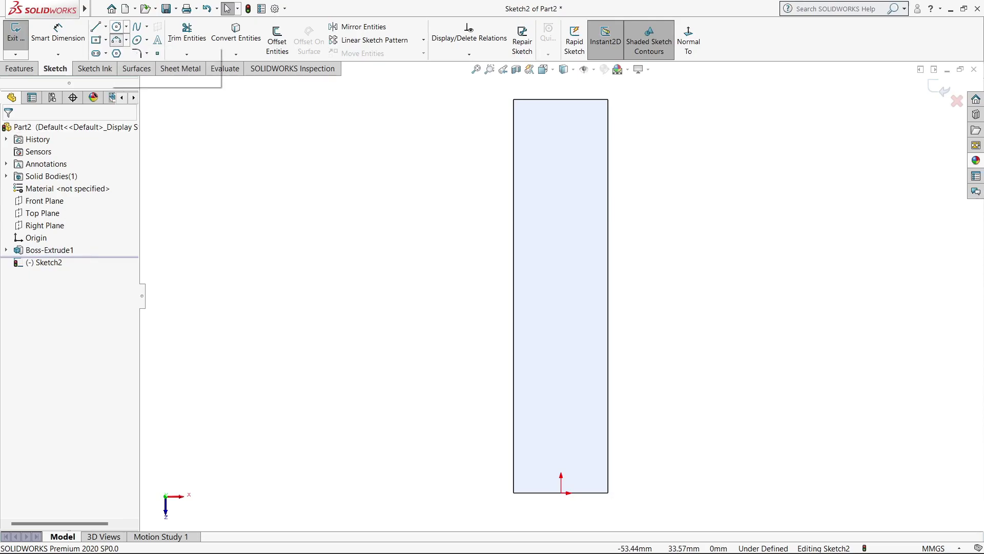
Draw a circle to the left of the block
left_click(117, 27)
left_click(242, 262)
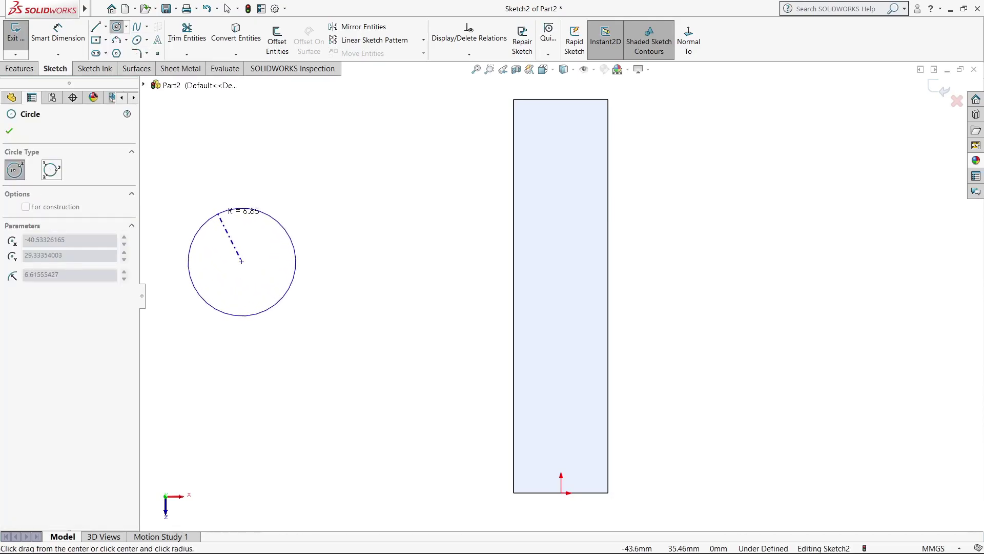
left_click(228, 219)
key("Escape")
key("Escape")
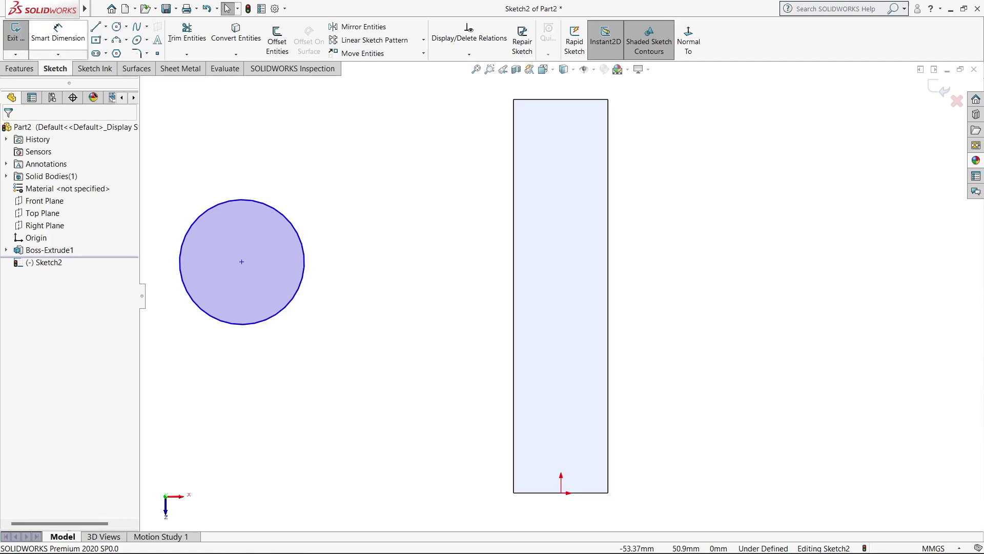
Join the circle's centre to the block's left edge with a horizontal construction line
left_click(96, 27)
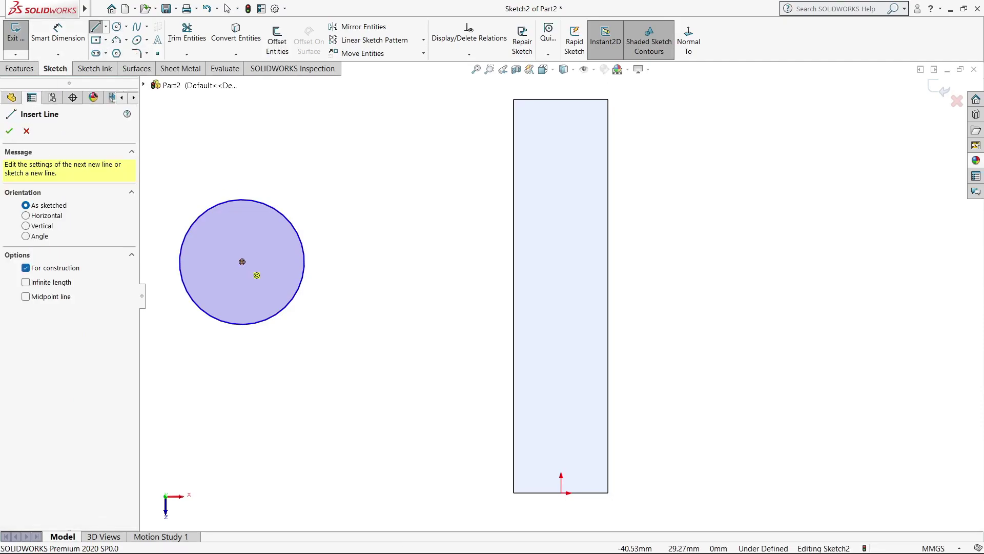
left_click(242, 262)
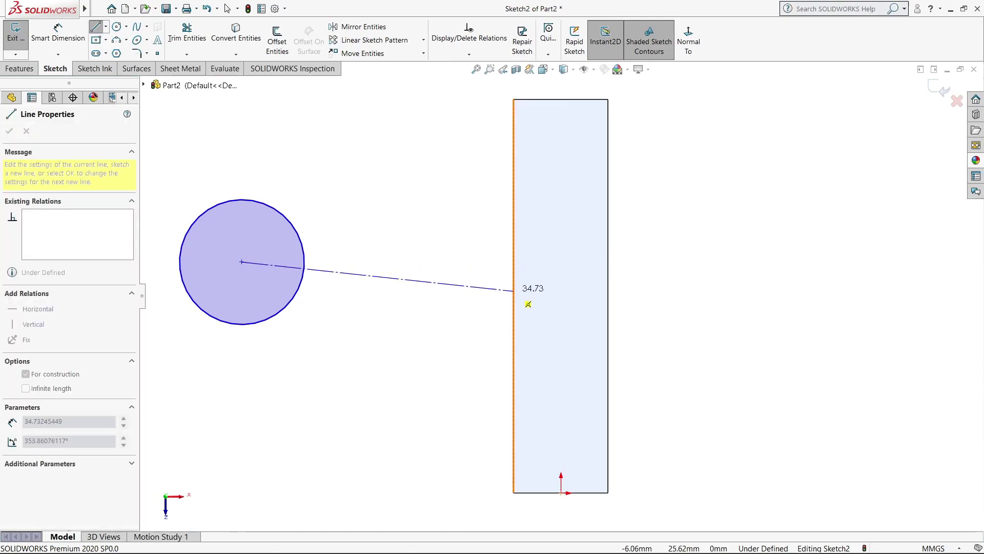
left_click(513, 296)
right_click(514, 296)
left_click(535, 303)
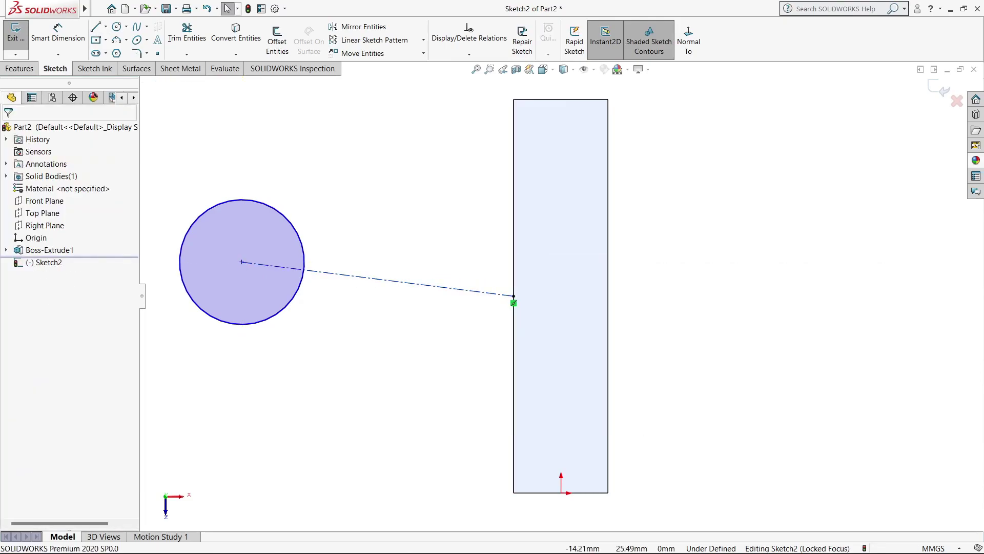
left_click(492, 293)
left_click(488, 258)
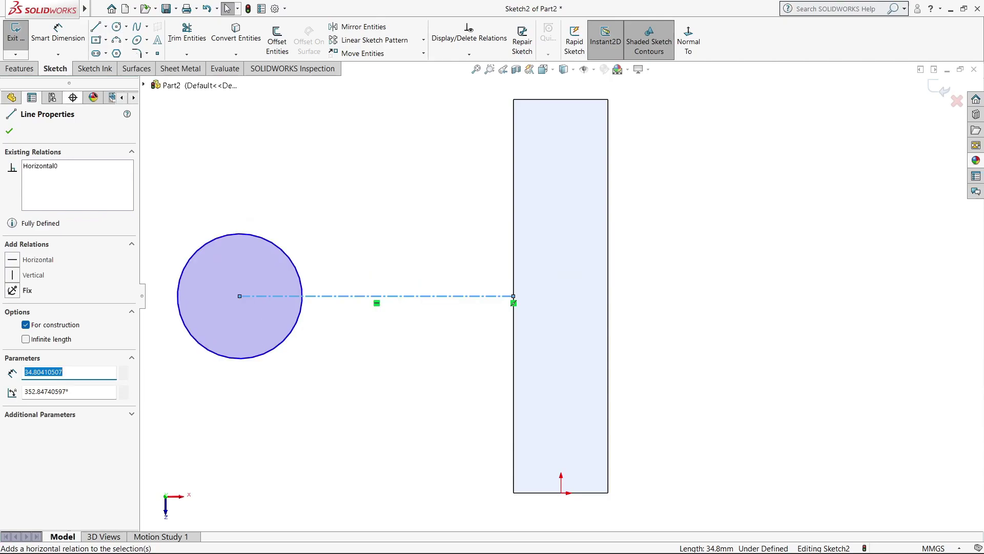
Dimension the circle's diameter as 25 mm
left_click(58, 31)
left_click(266, 240)
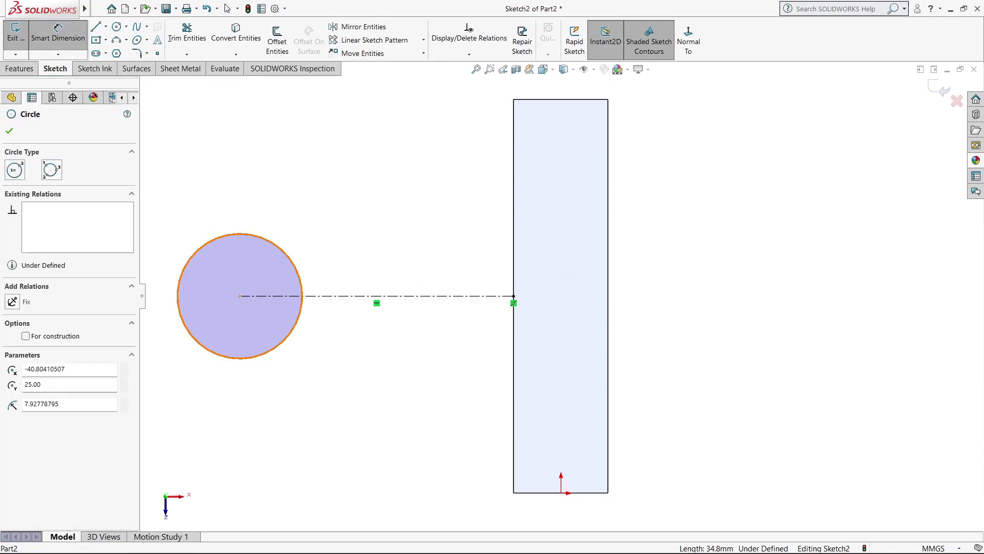
left_click(308, 151)
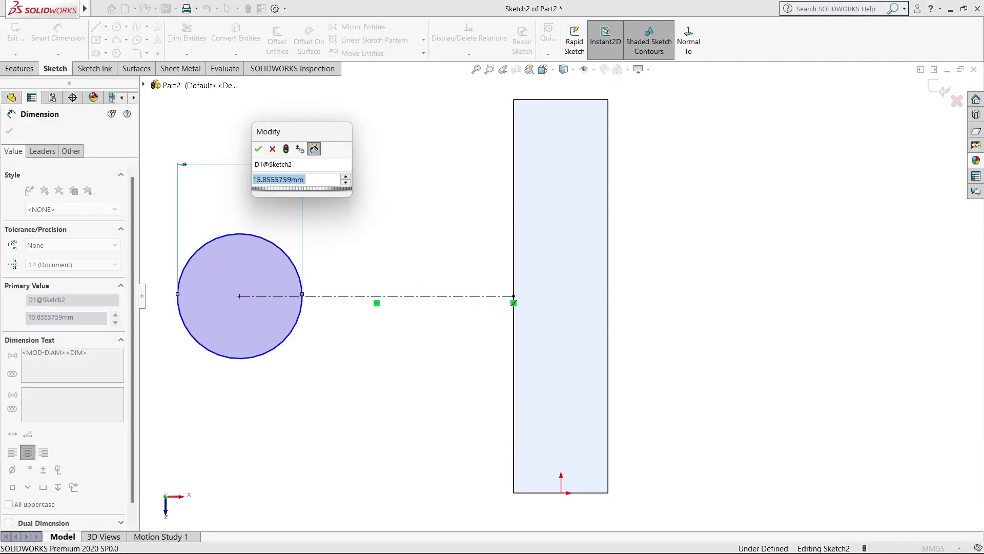
type("25")
key("Return")
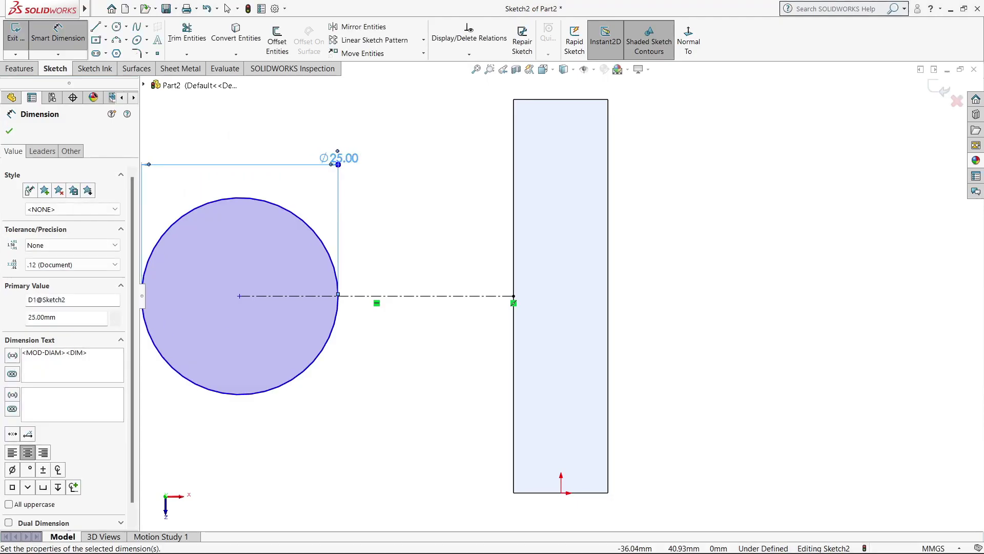
key("Escape")
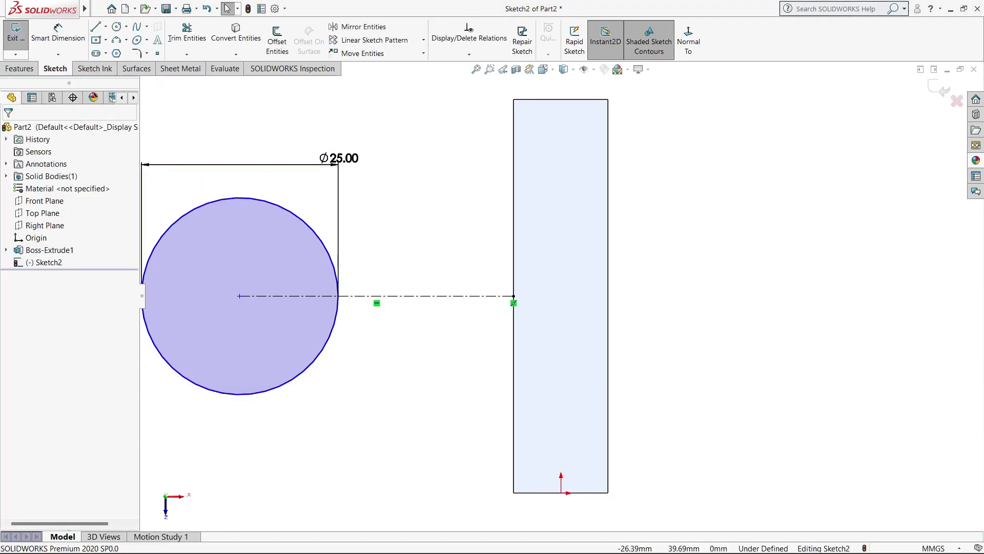
Show the circle's dimension as a radius and set it to 12.5 mm
right_click(349, 159)
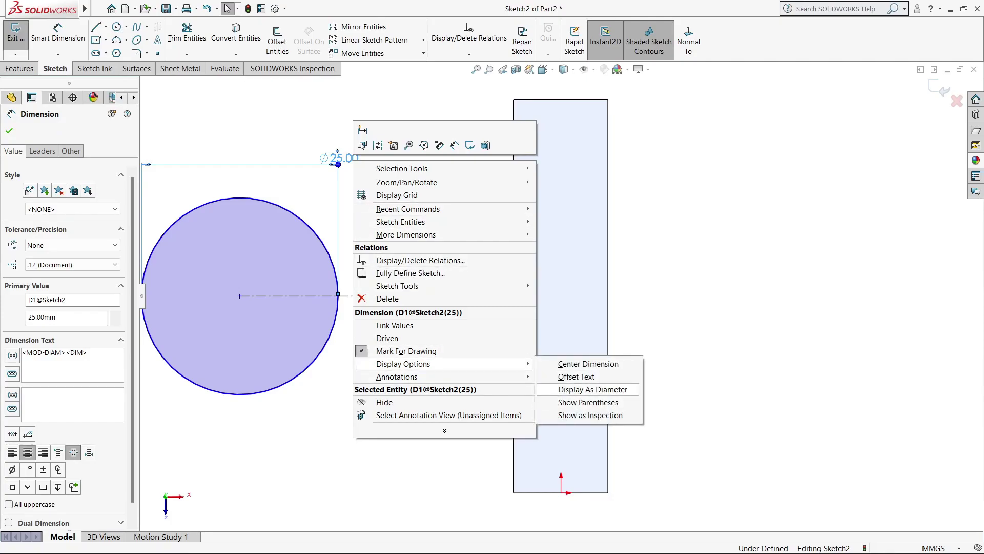
left_click(593, 390)
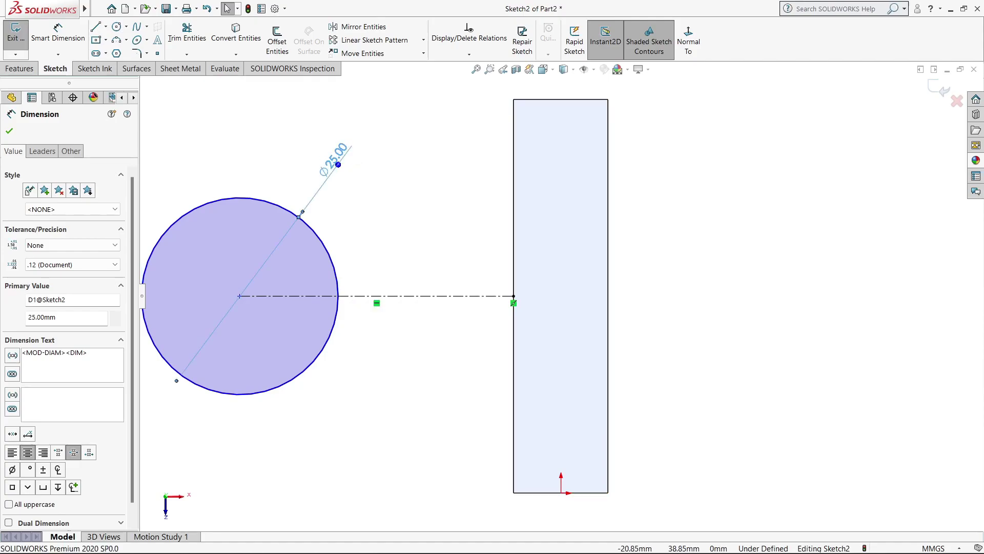
right_click(343, 152)
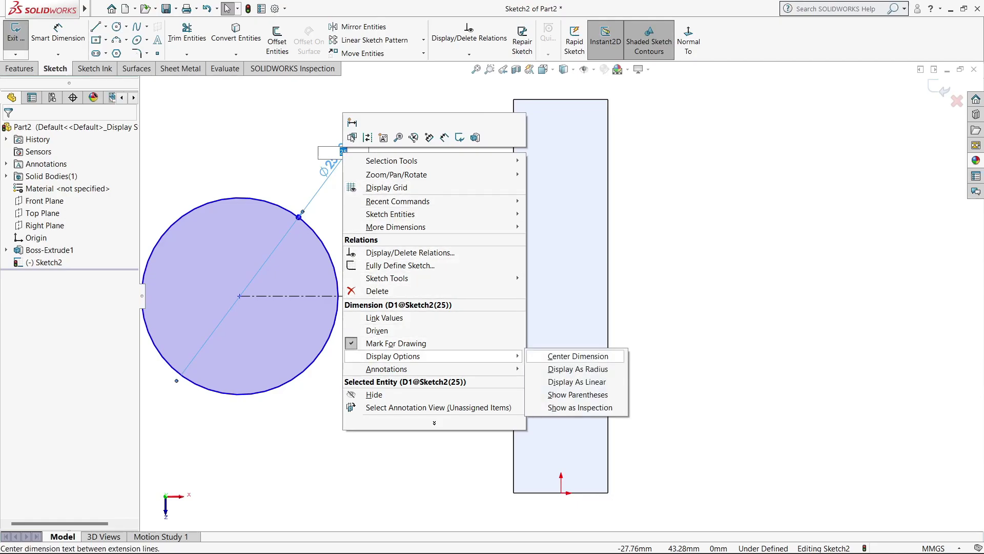
left_click(577, 369)
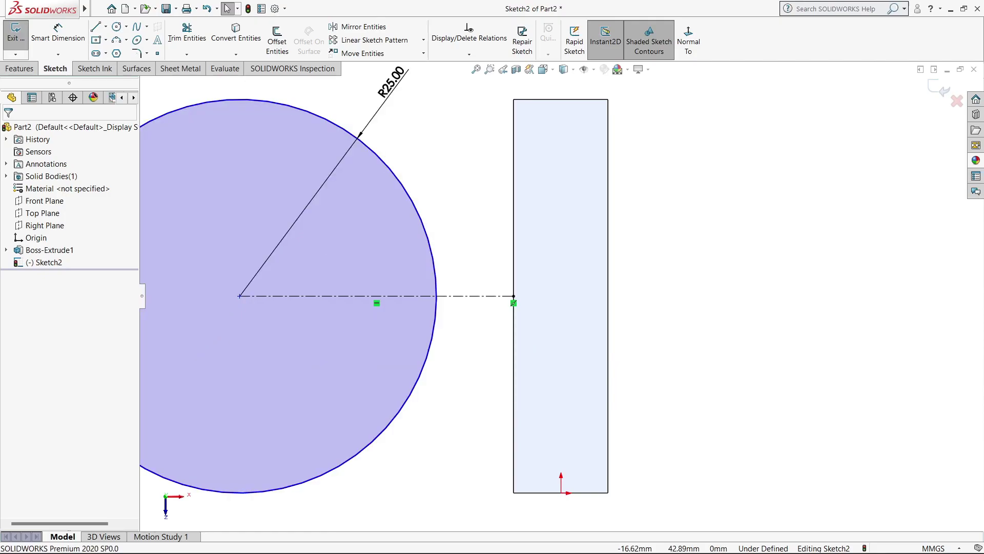
scroll(562, 295, "up", 3)
double_click(460, 170)
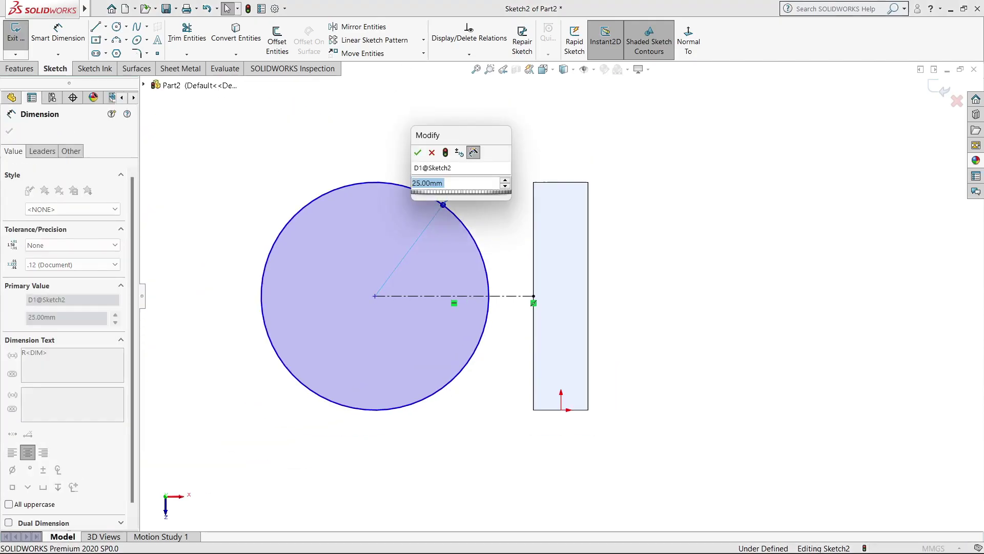
type("12.5")
key("Return")
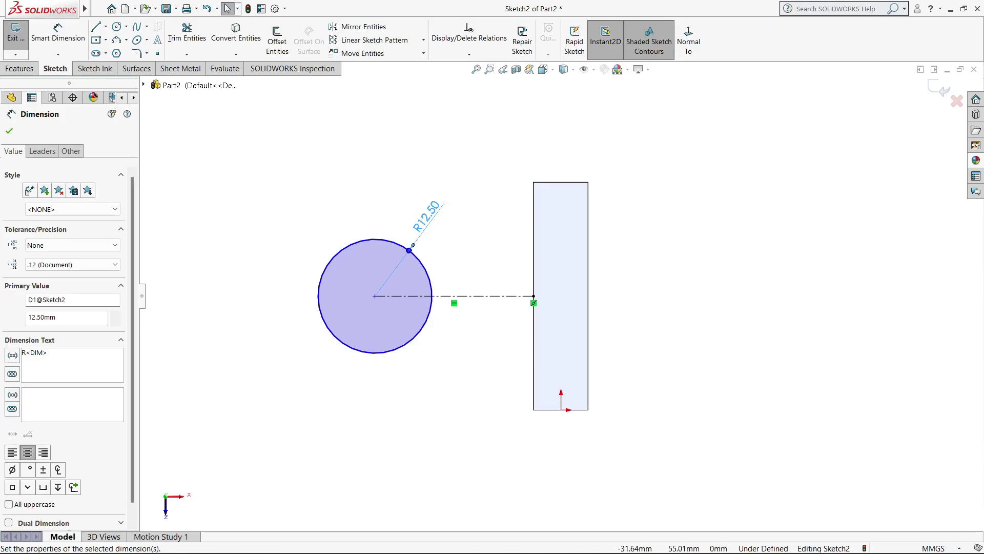
Dimension the circle centre 35 mm from the block's left edge
left_click(492, 296)
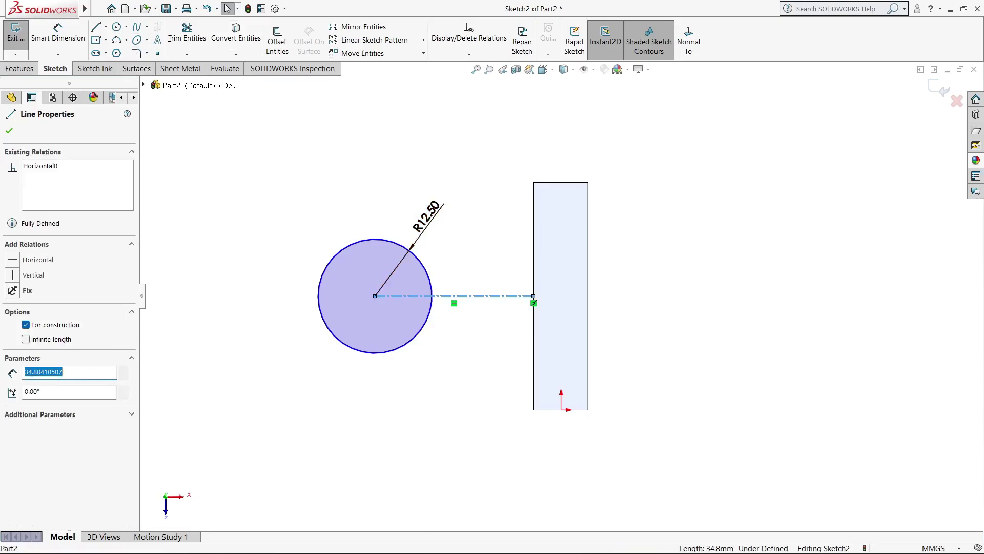
key("Escape")
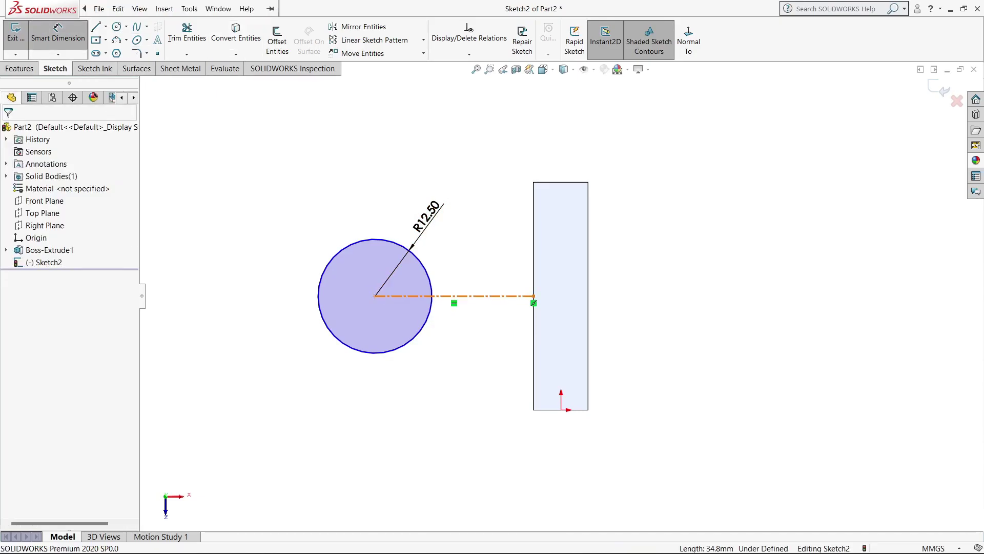
left_click(492, 295)
left_click(453, 447)
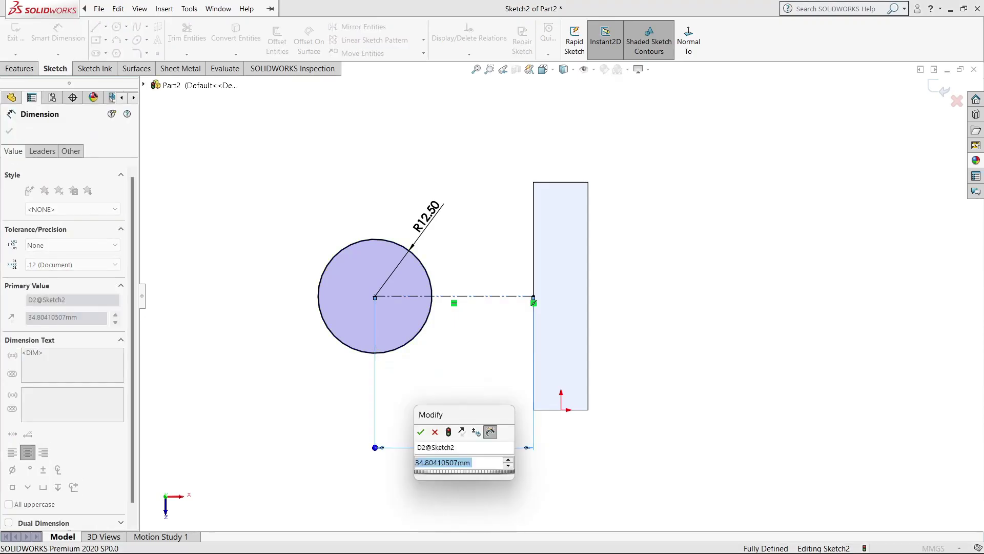
type("35")
key("Return")
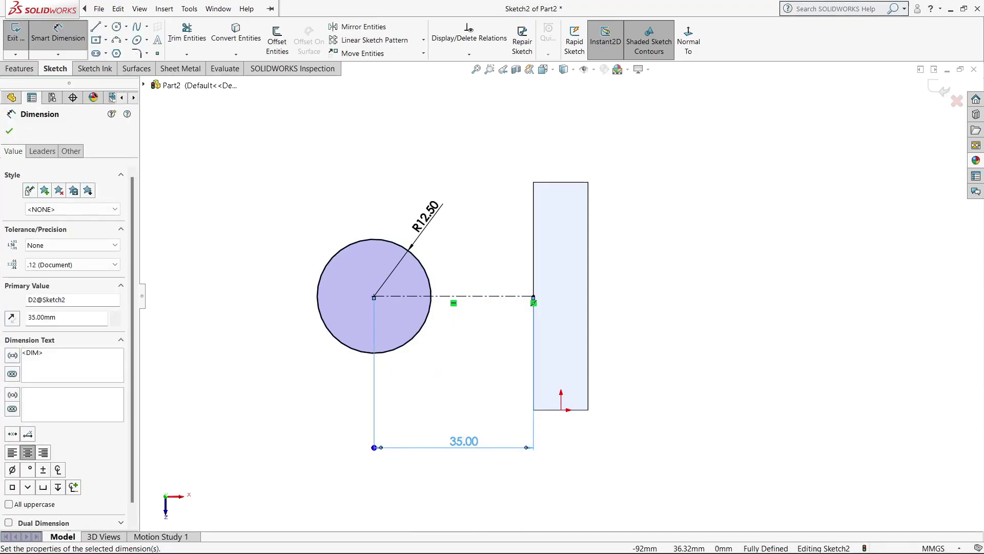
key("Escape")
Draw a line down the block's left edge, continuing from its bottom corner to the circle
key("l")
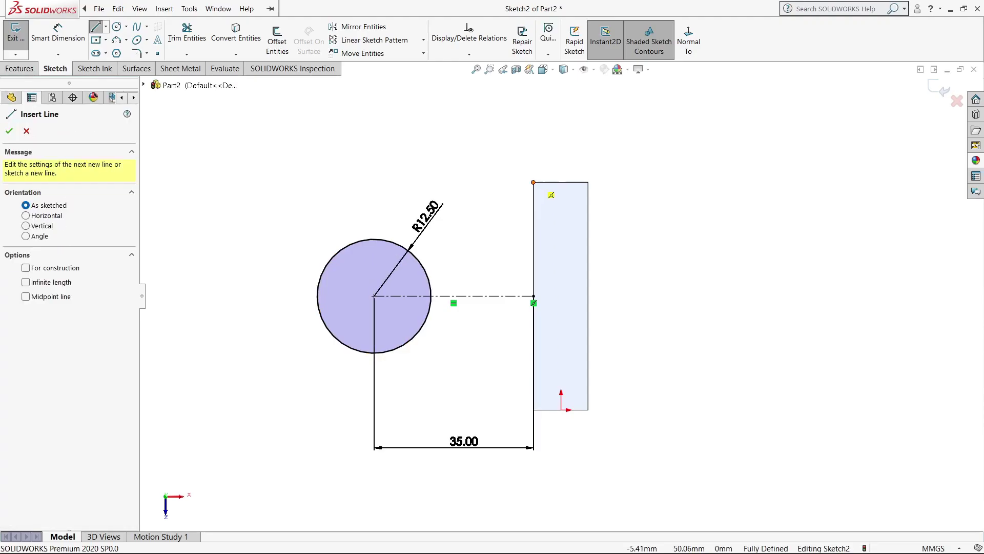
left_click(534, 182)
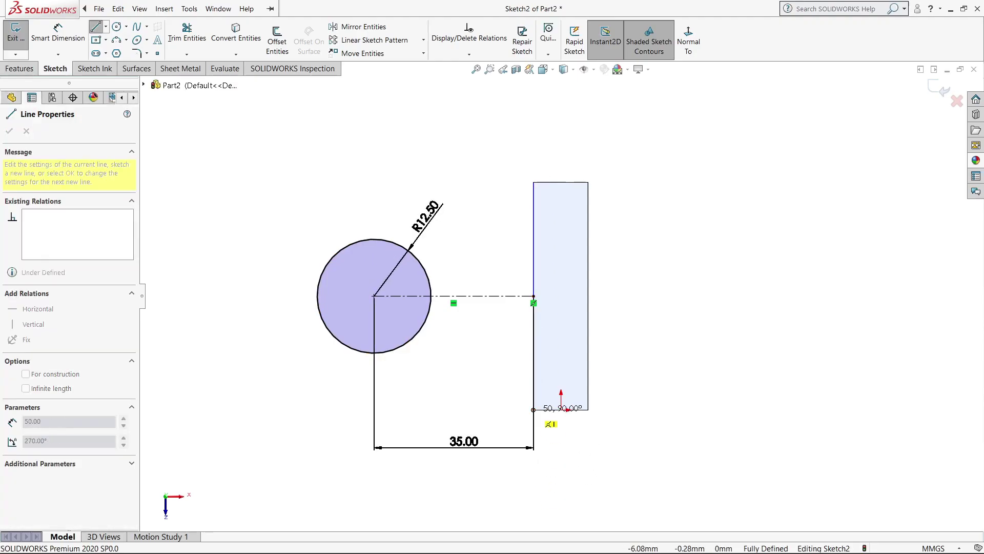
left_click(533, 410)
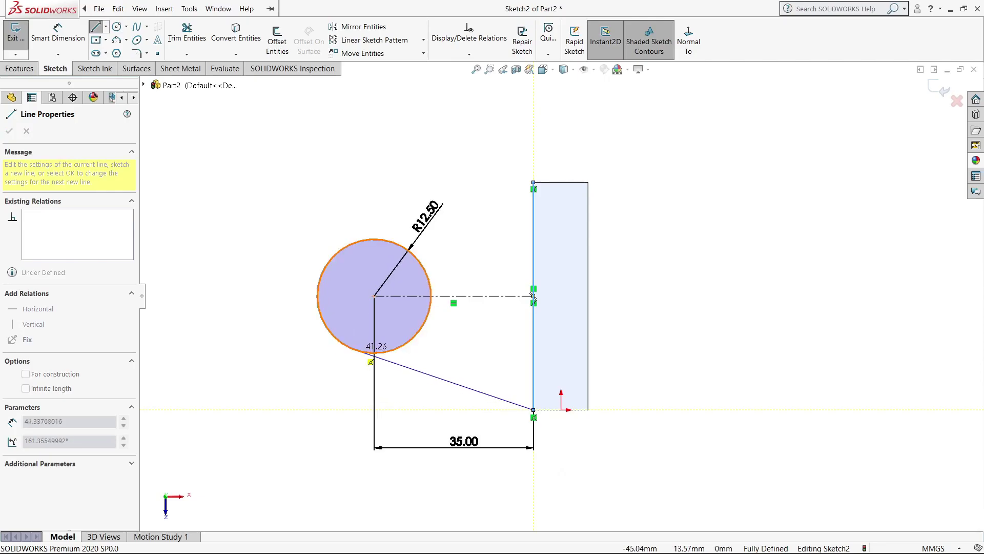
left_click(353, 348)
right_click(353, 308)
left_click(359, 354)
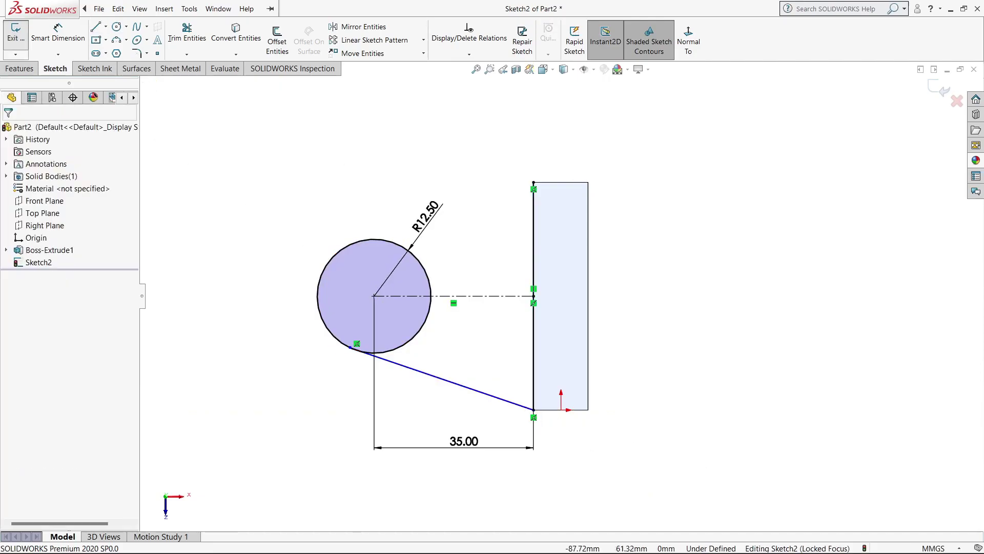
Draw a line from the block's top-left corner to the circle, then select it with the circle
key("l")
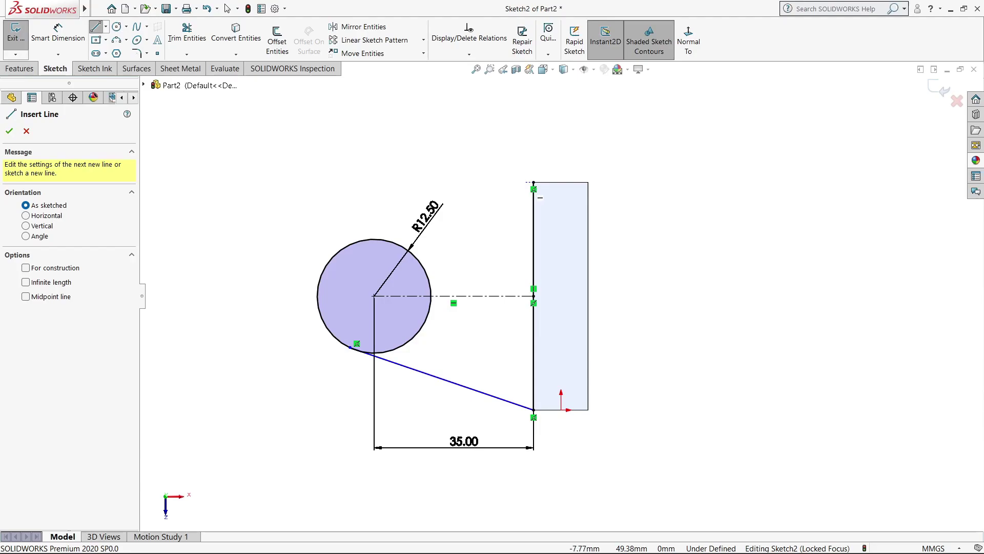
left_click_drag(533, 183, 369, 239)
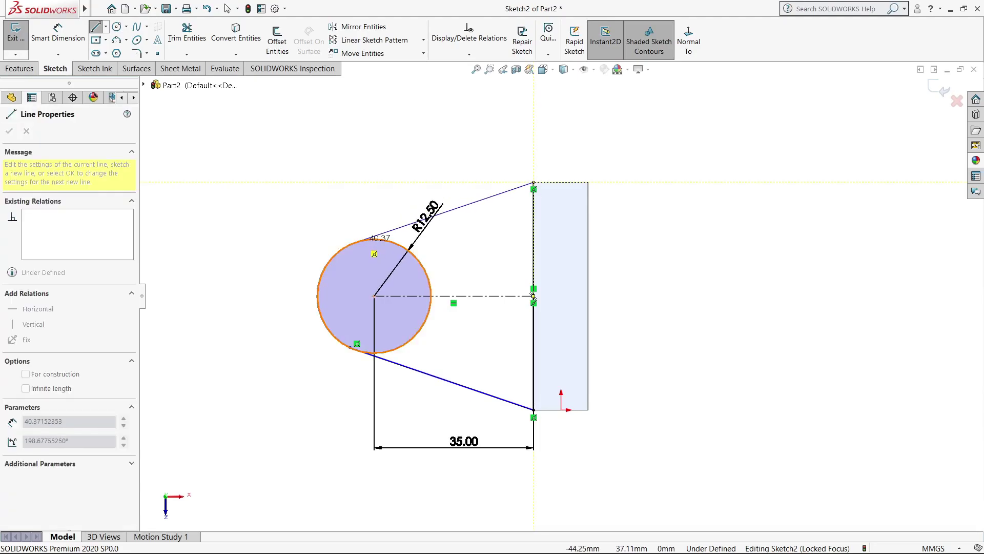
right_click(361, 201)
left_click(390, 261)
left_click_drag(359, 234, 356, 169)
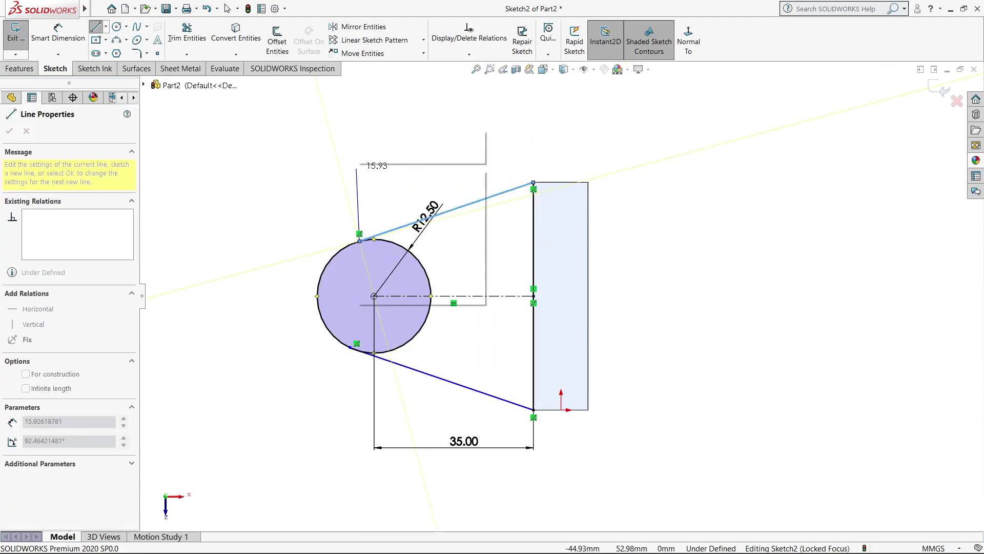
key("Escape")
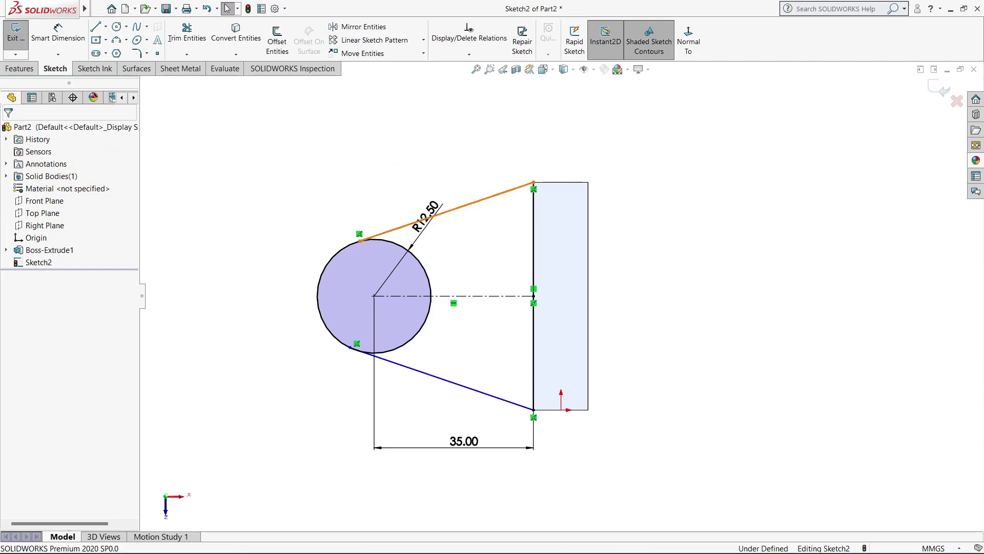
left_click(487, 197)
left_click(414, 256, "ctrl")
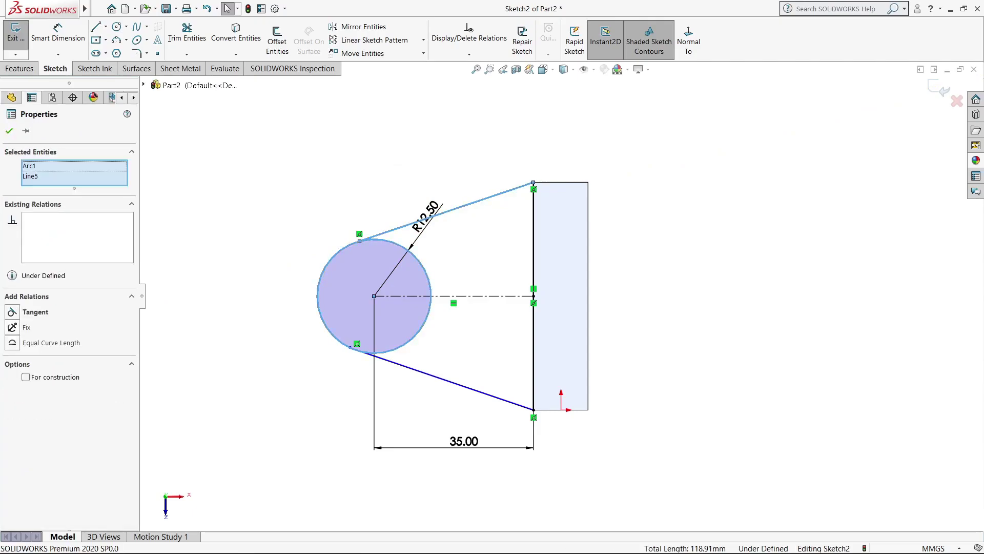
Make the upper and lower slanted lines tangent to the circle
left_click(10, 130)
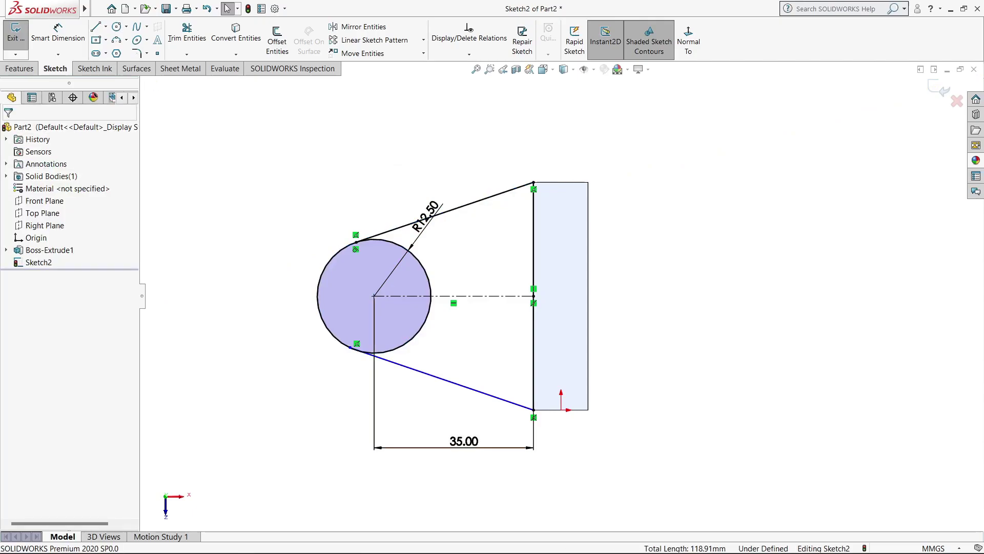
left_click(442, 378)
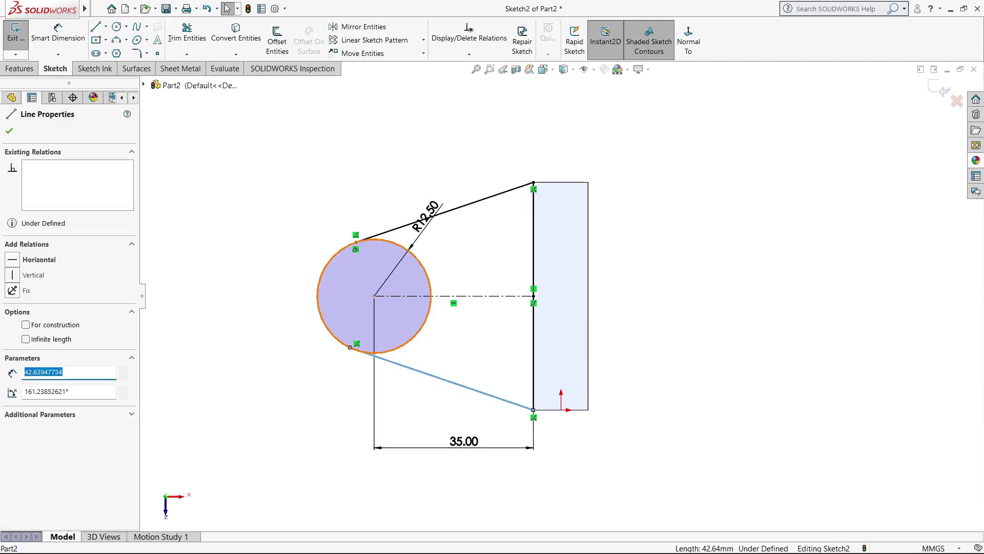
left_click(410, 341, "ctrl")
left_click(12, 312)
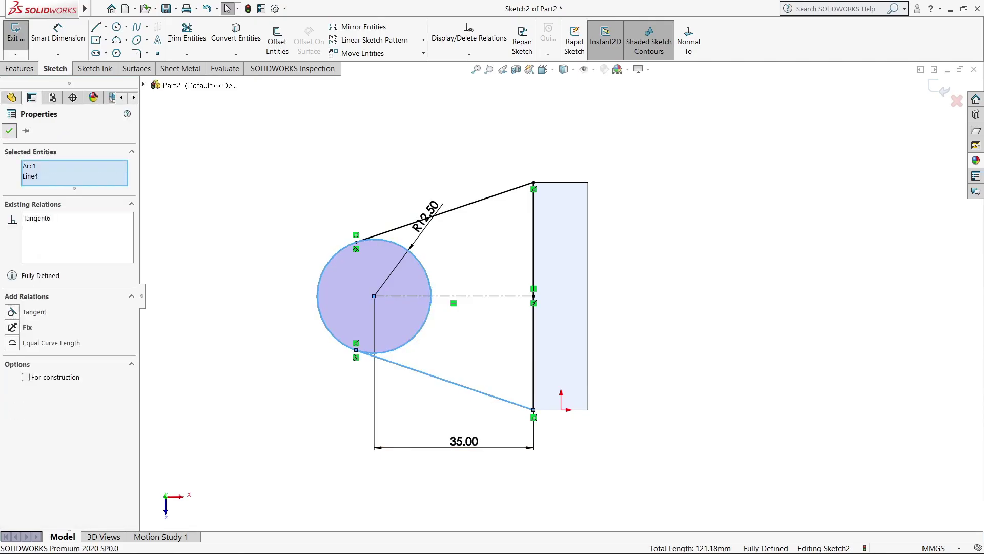
key("Escape")
Trim away the circle's inner arc to close the rounded arm profile
left_click(187, 31)
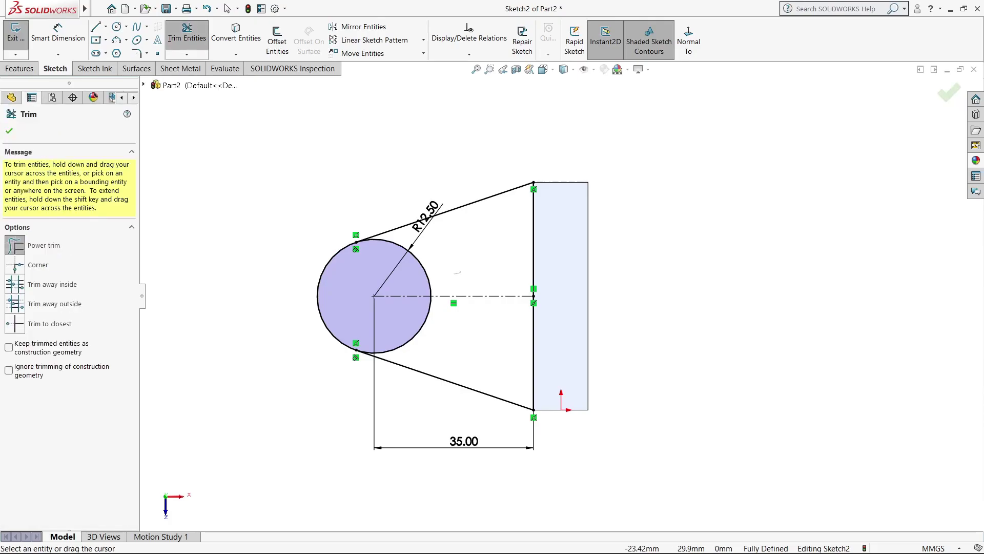
left_click_drag(457, 272, 427, 274)
left_click_drag(453, 342, 411, 330)
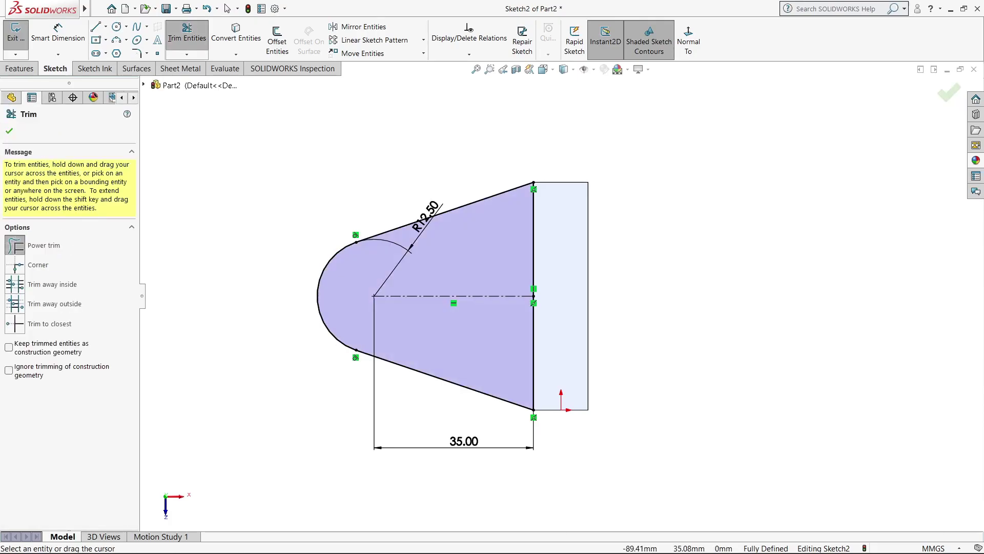
left_click(9, 131)
left_click(19, 68)
left_click(21, 39)
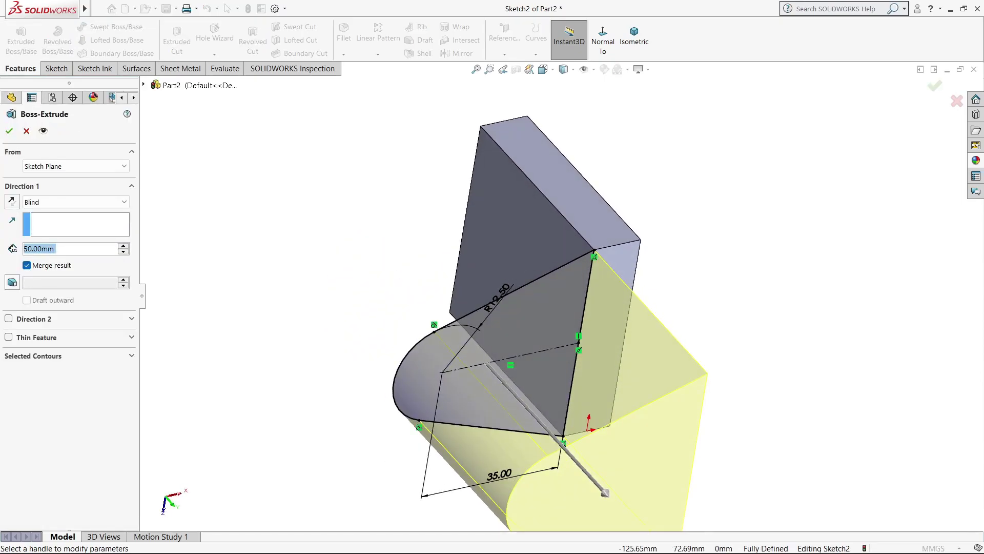
Extrude the arm profile to a 12 mm blind depth, reversed, and accept
type("12")
key("Return")
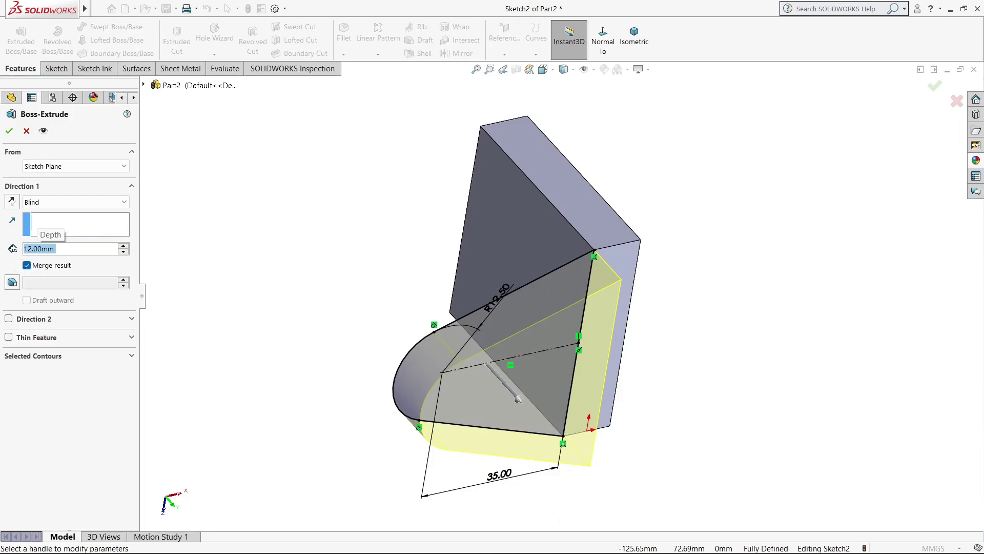
left_click(12, 200)
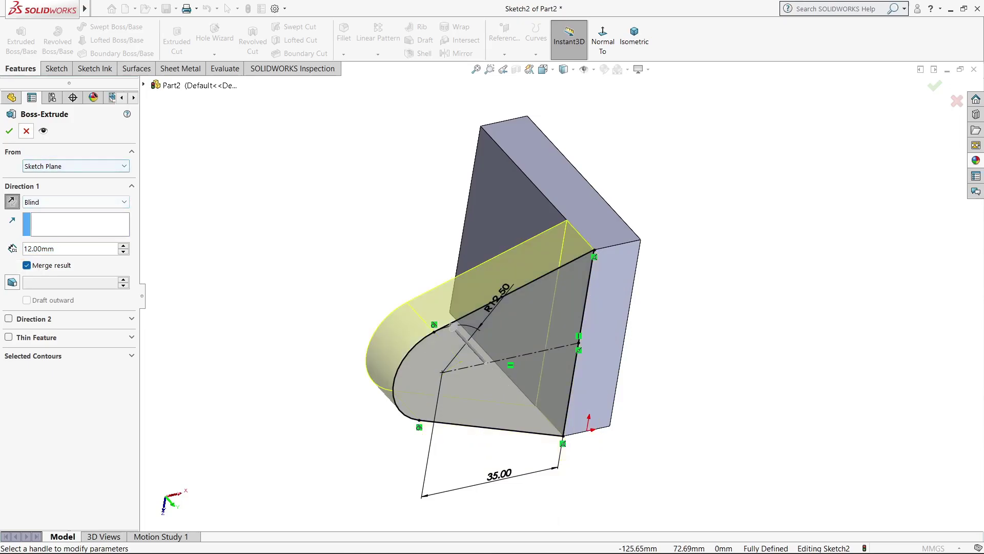
key("Return")
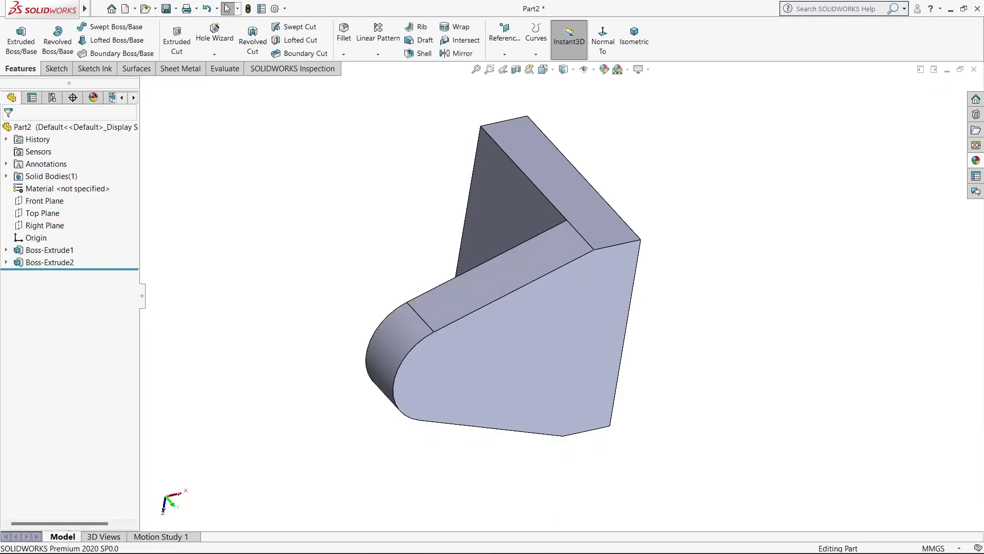
Create Plane1 from the arm's front face, flipped to the other side
left_click(504, 38)
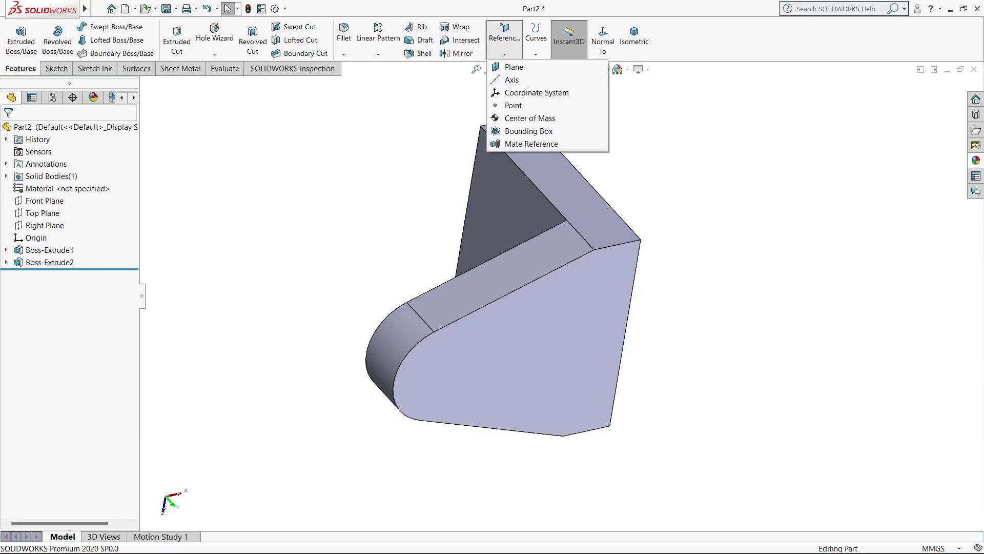
left_click(513, 66)
left_click(567, 420)
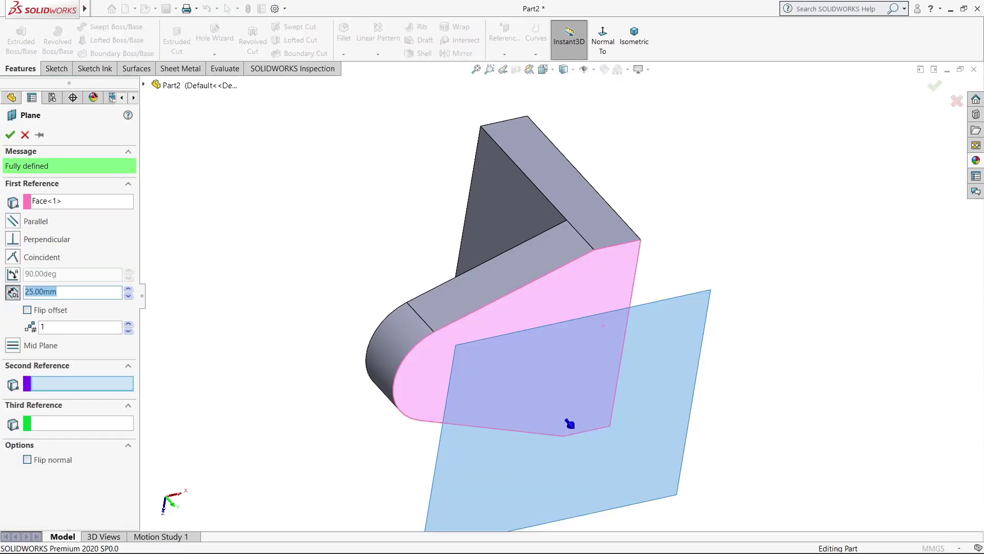
key("alt+f")
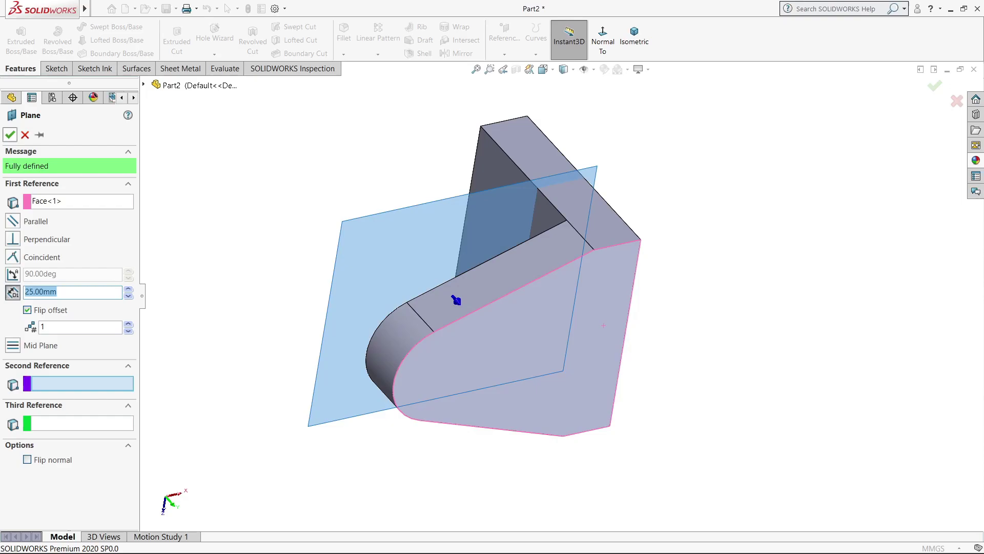
key("Return")
Mirror Boss-Extrude2 across Plane1
left_click(456, 53)
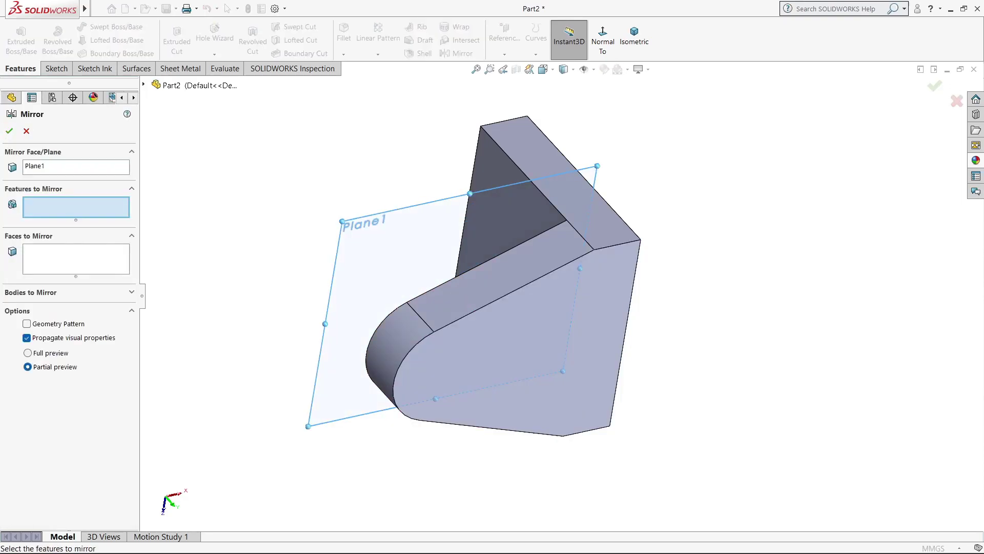
left_click(199, 220)
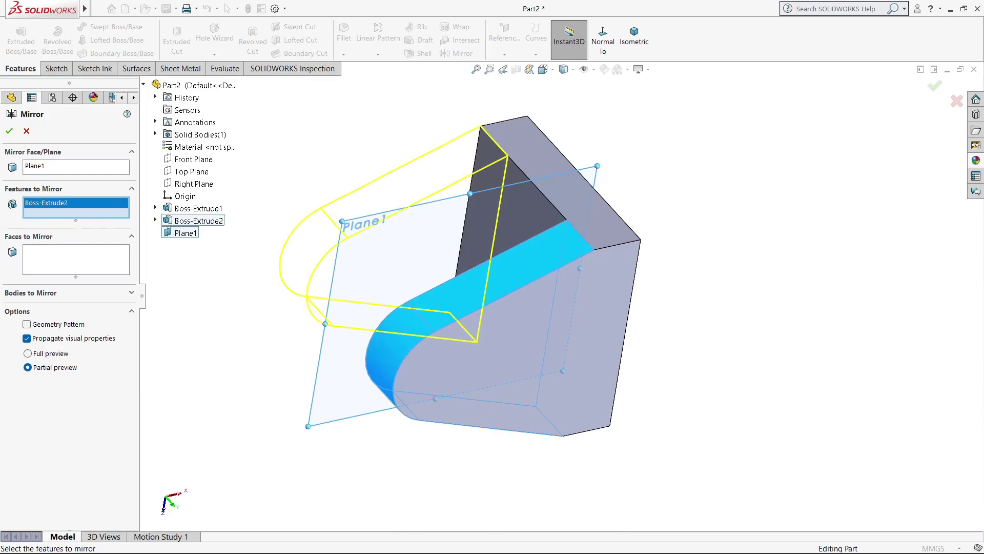
left_click(9, 131)
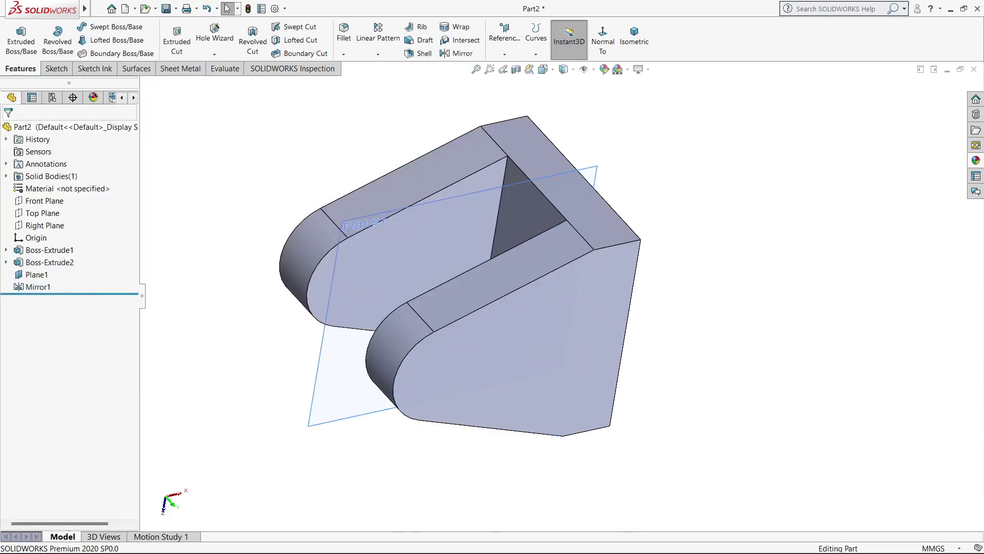
Start a sketch on the arm's flat face and hide Plane1
middle_click_drag(461, 277, 513, 308)
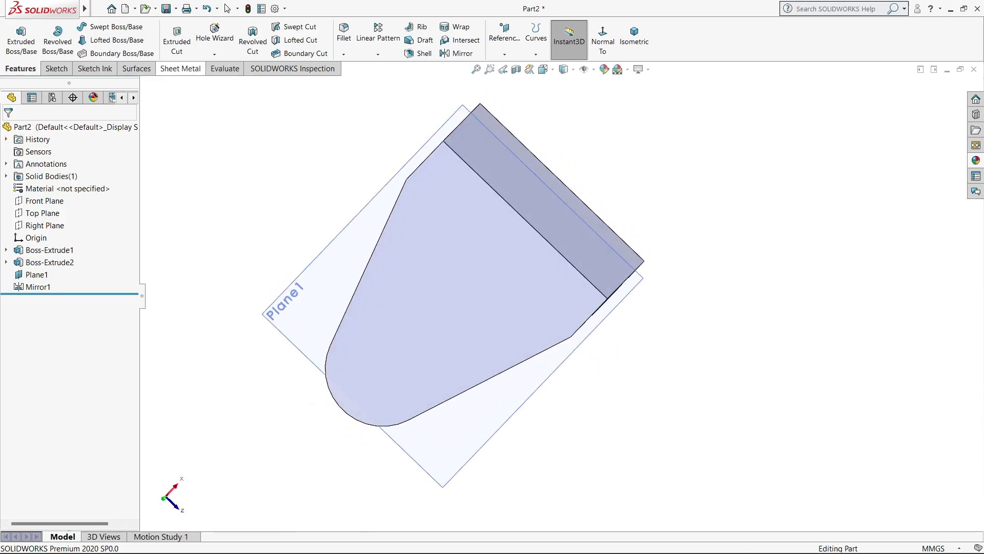
left_click(523, 246)
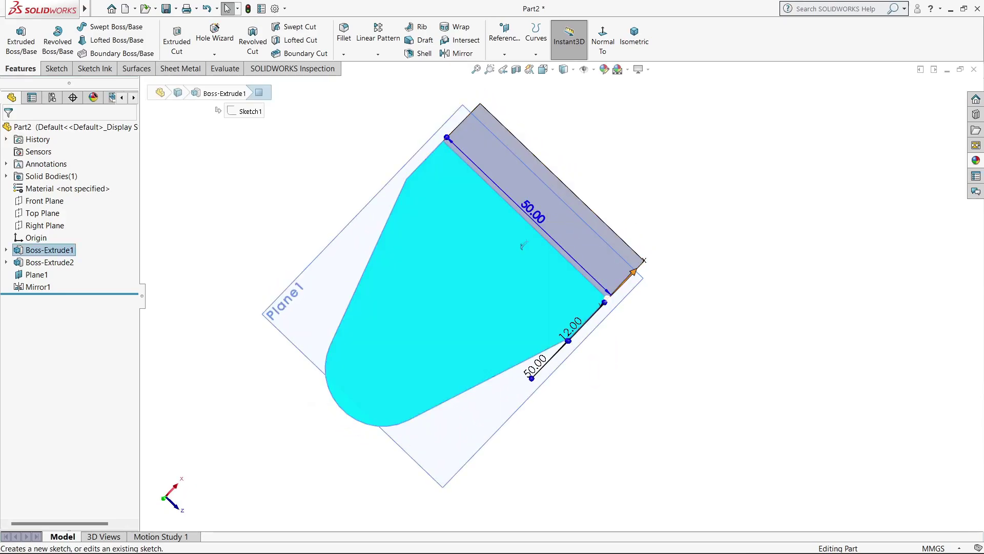
left_click(522, 246)
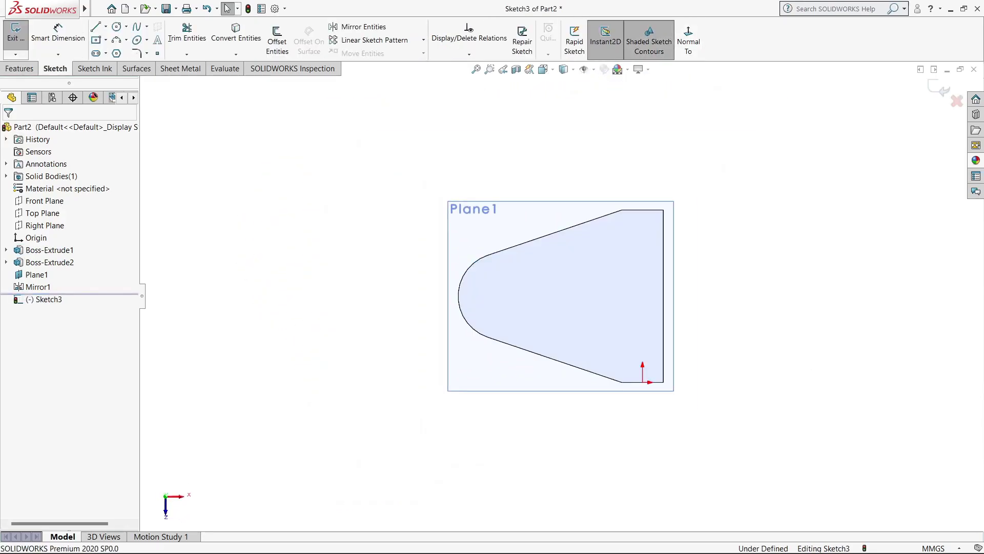
right_click(533, 165)
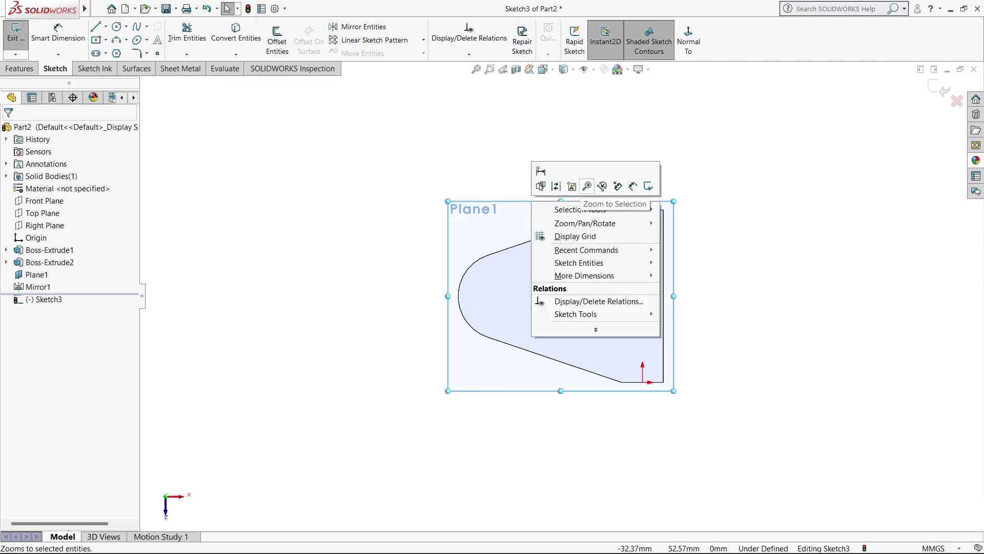
key("Escape")
right_click(36, 274)
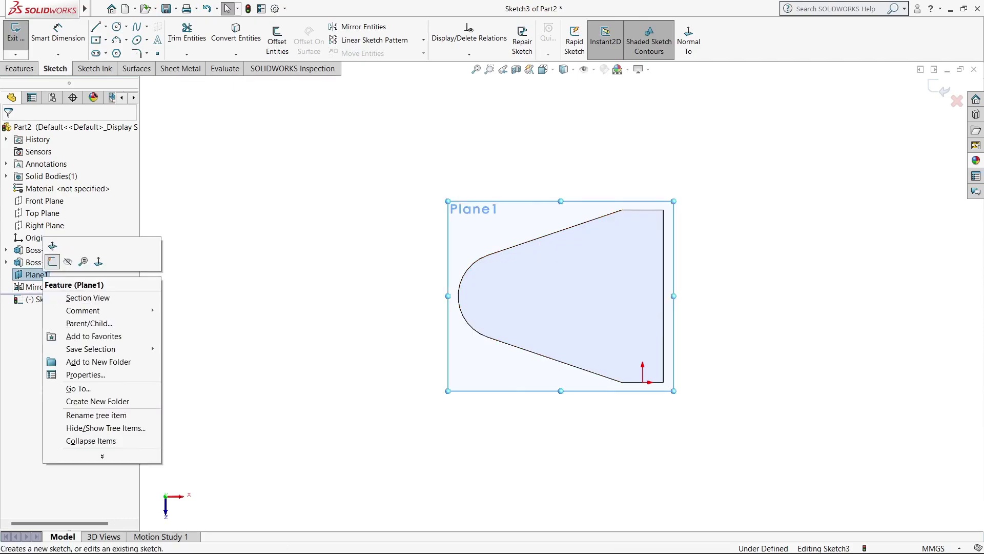
left_click(52, 261)
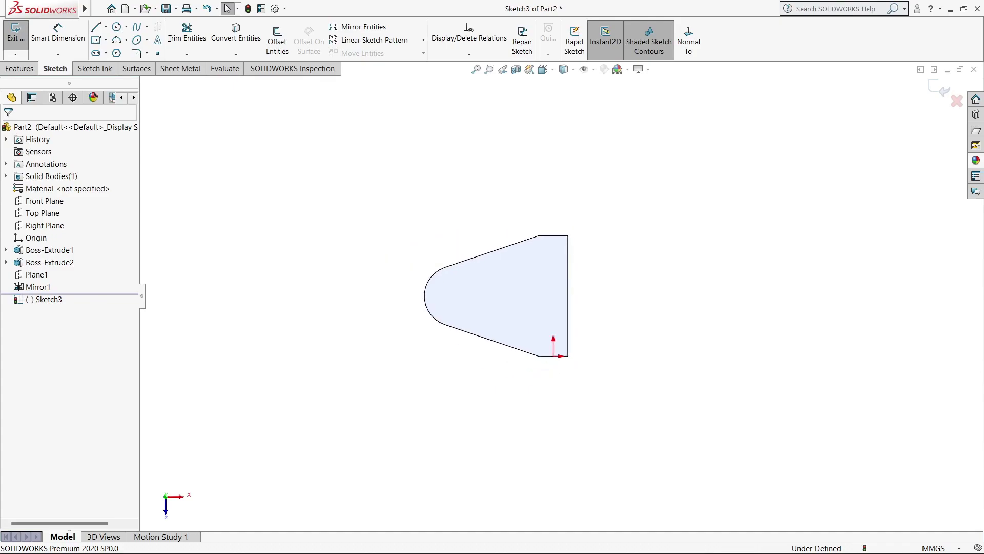
scroll(590, 292, "down", 3)
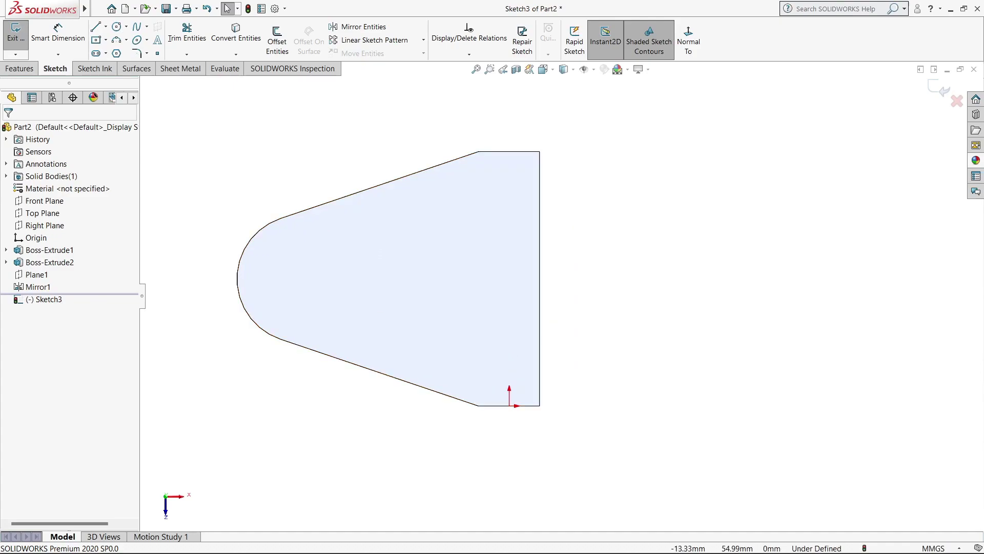
Draw a circle to the right of the arm profile
left_click(117, 26)
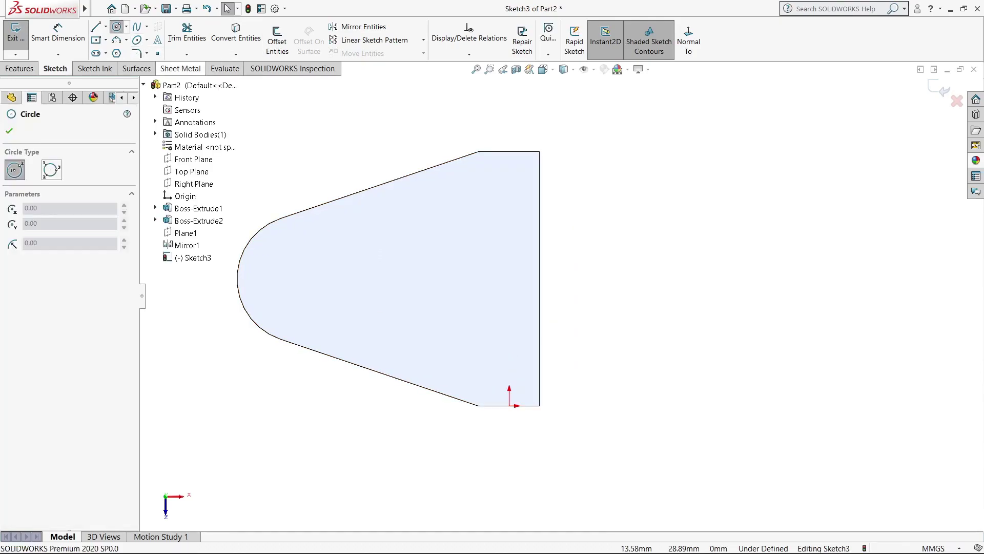
left_click_drag(783, 258, 784, 207)
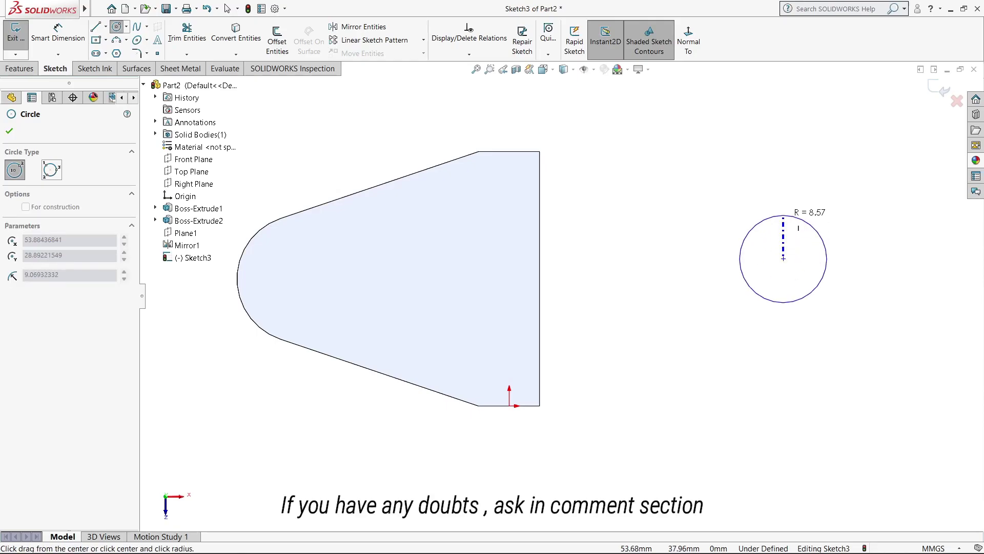
right_click(782, 207)
left_click(800, 215)
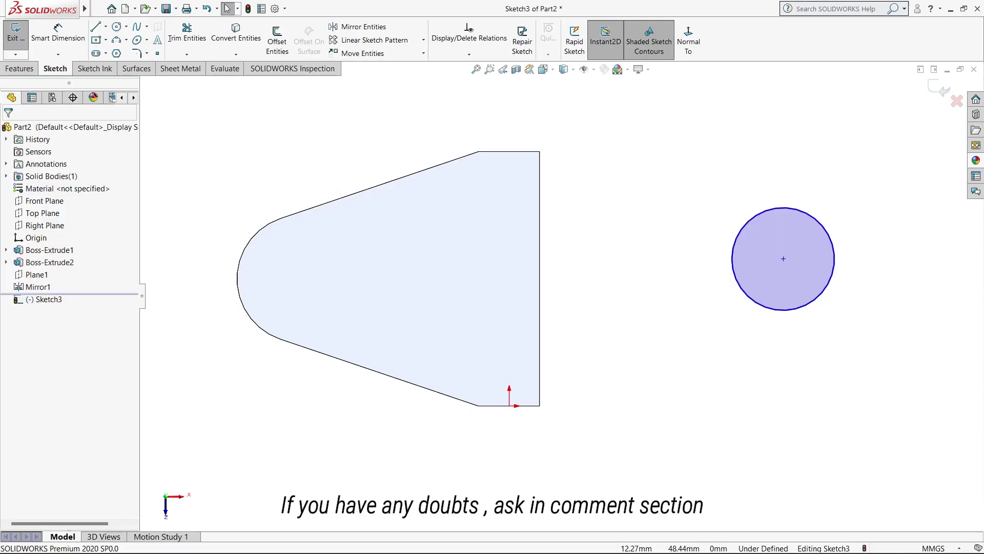
Join the circle's centre to the profile's straight edge with a horizontal construction line
left_click(96, 26)
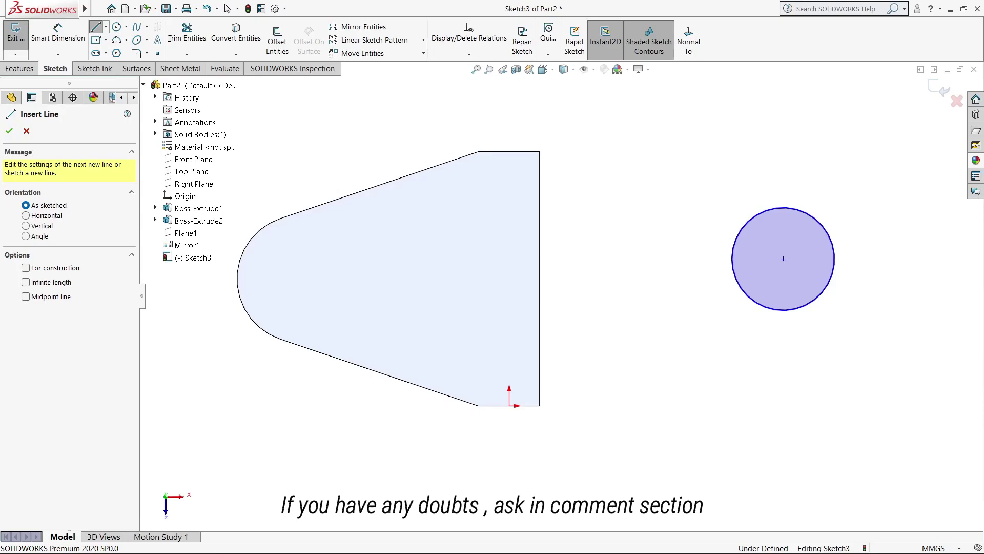
left_click(25, 268)
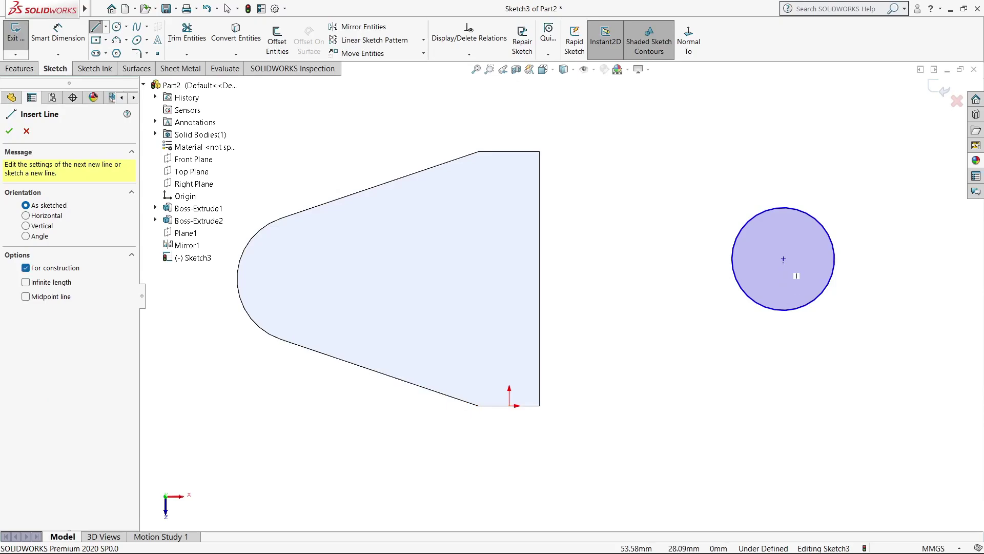
left_click(783, 258)
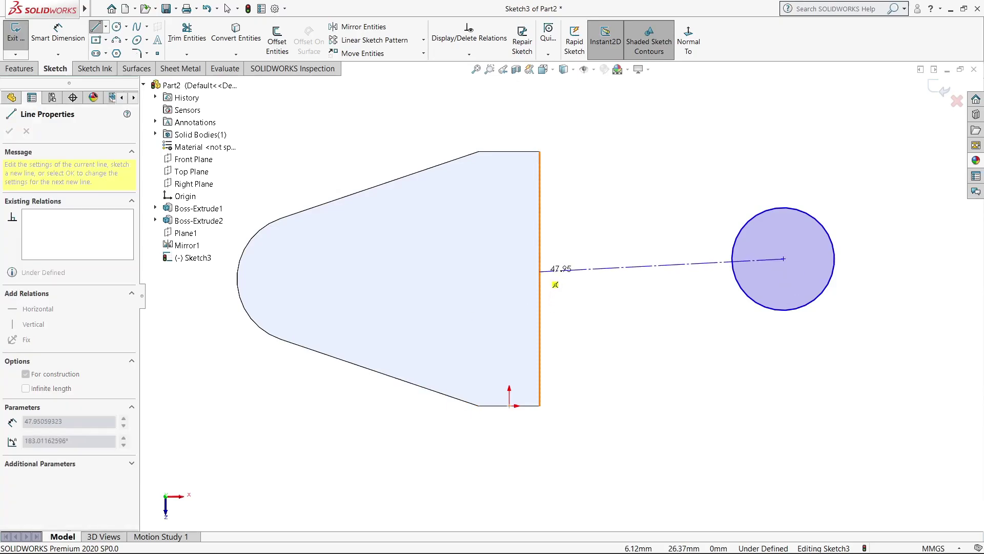
left_click(539, 277)
key("Escape")
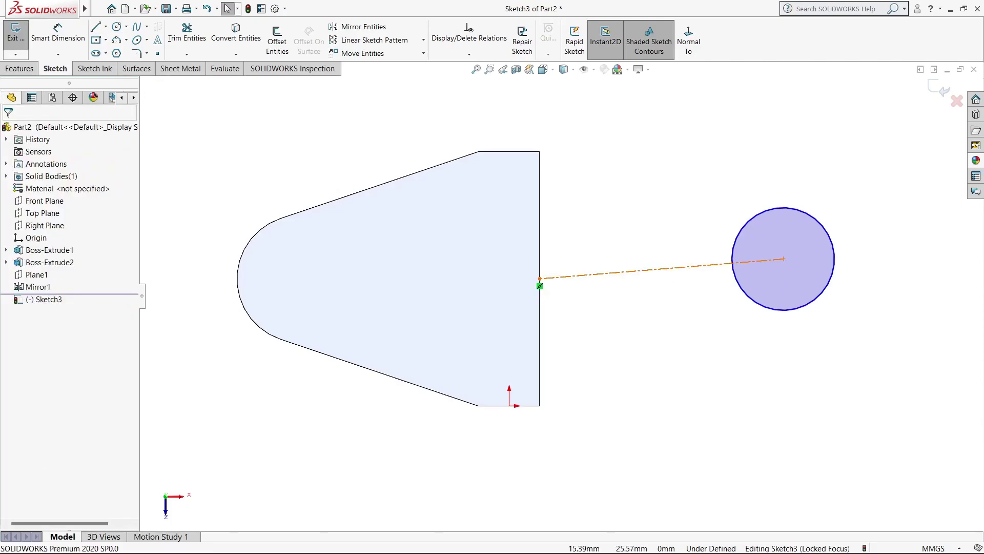
left_click(615, 273)
left_click(618, 230)
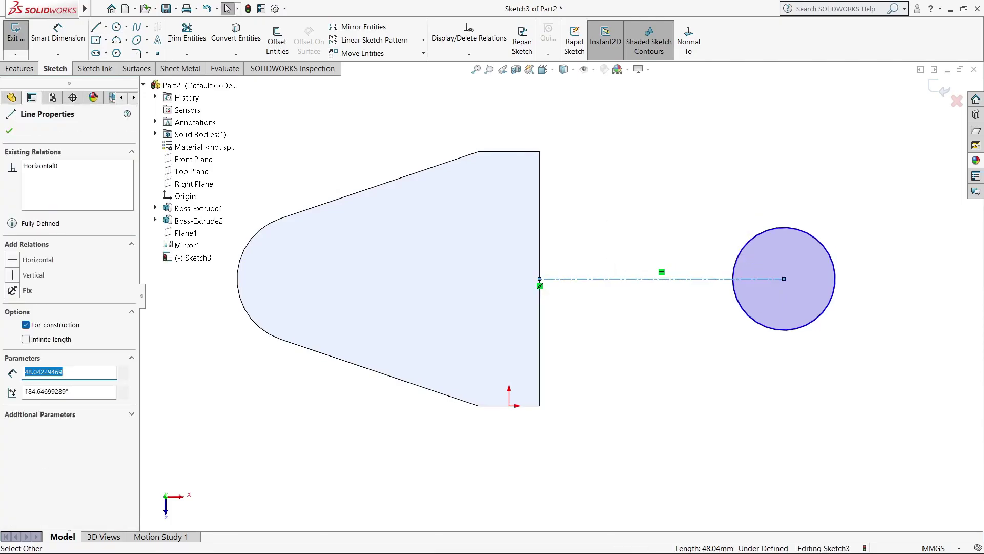
key("Escape")
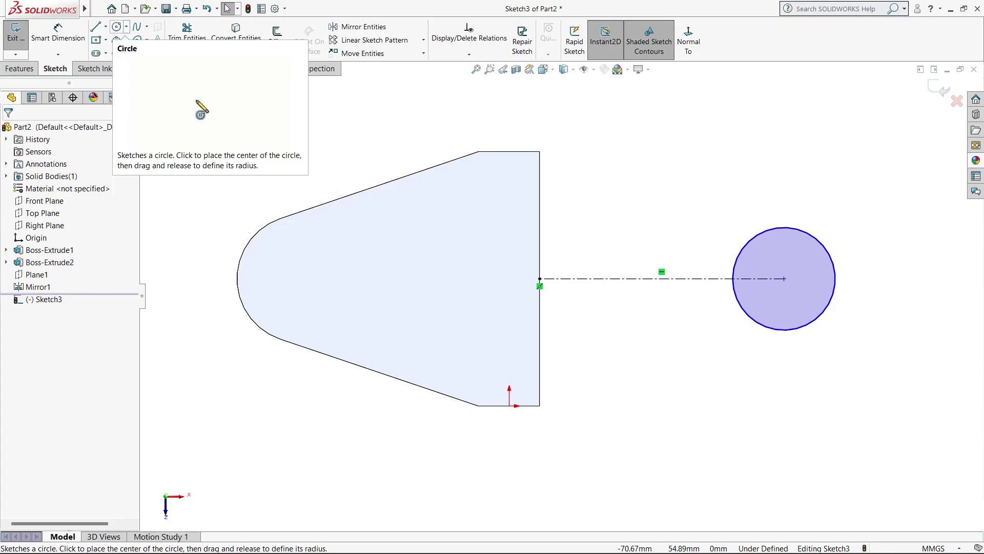
Dimension the construction line to 65 mm and the circle to Ø35 mm
left_click(58, 31)
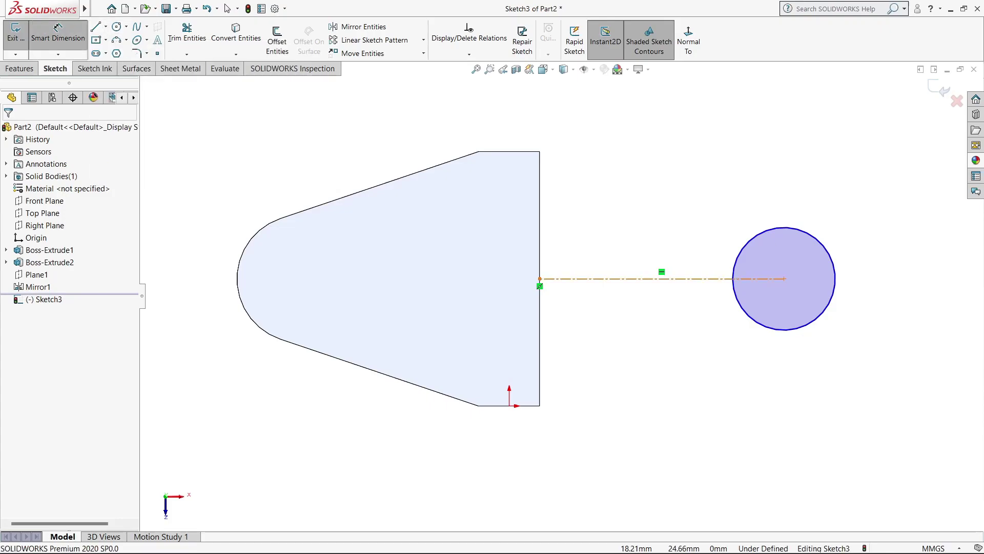
left_click(615, 279)
left_click(590, 441)
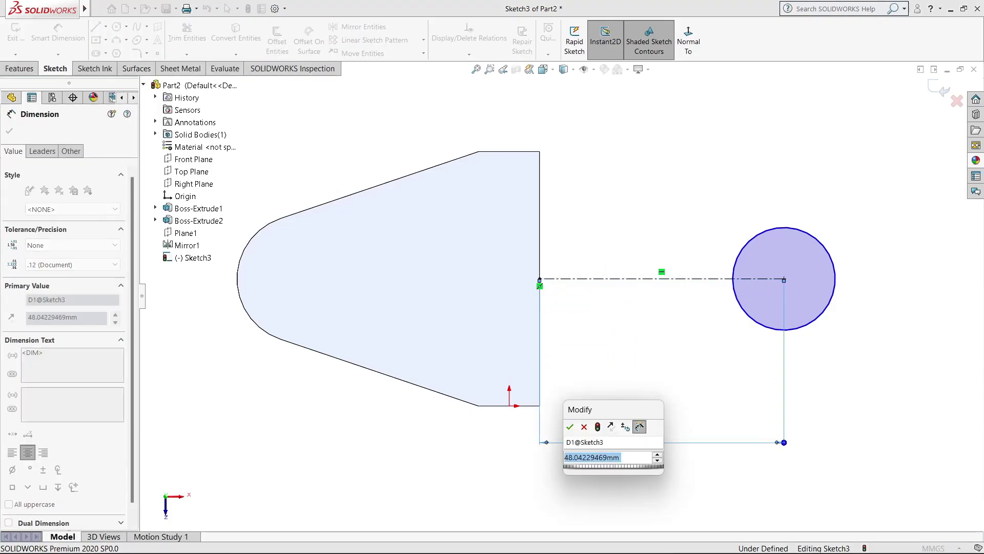
type("65")
key("Return")
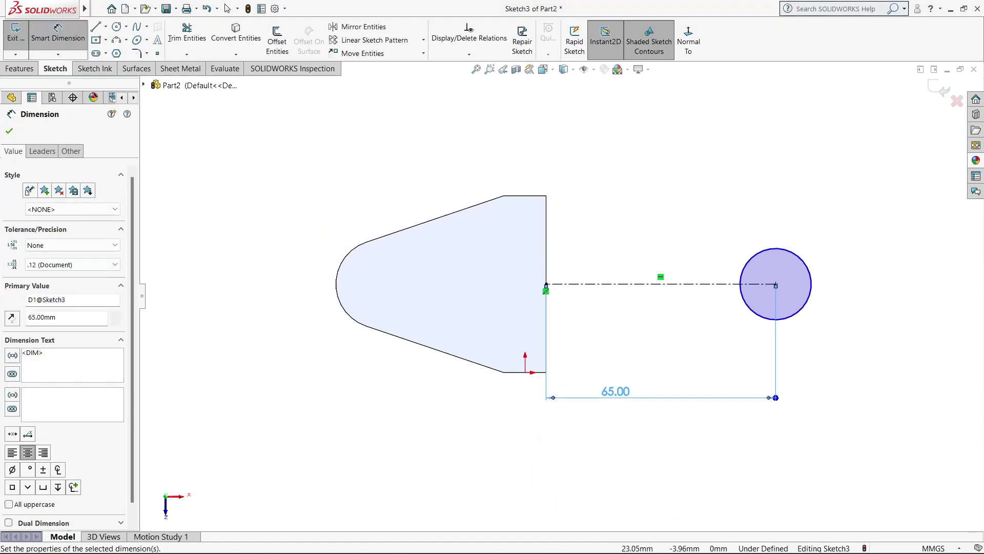
left_click(790, 250)
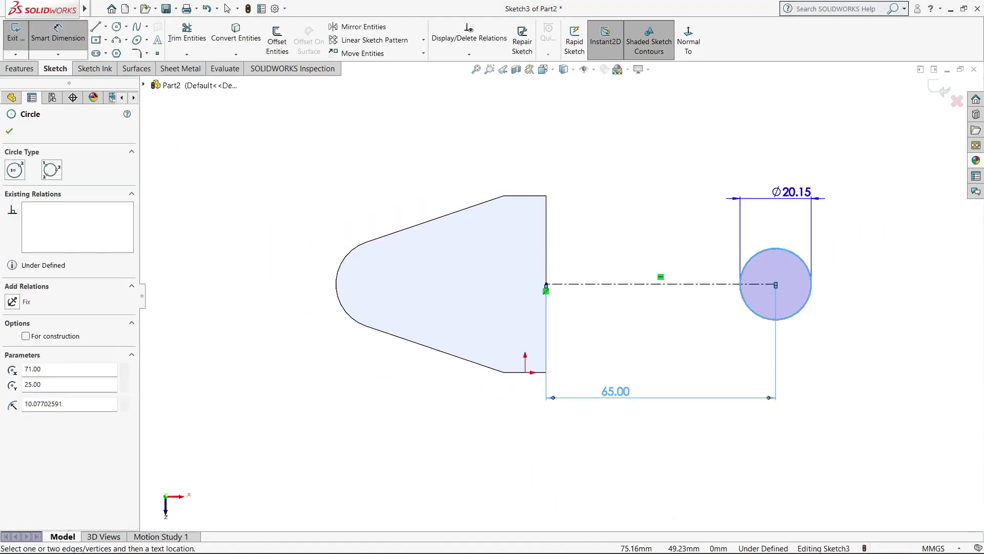
left_click(825, 97)
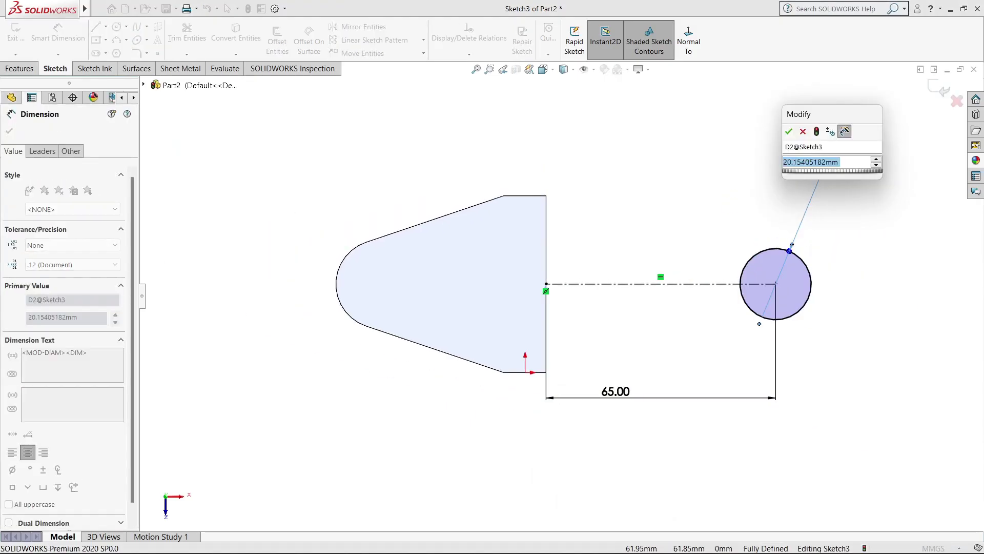
type("30")
key("BackSpace")
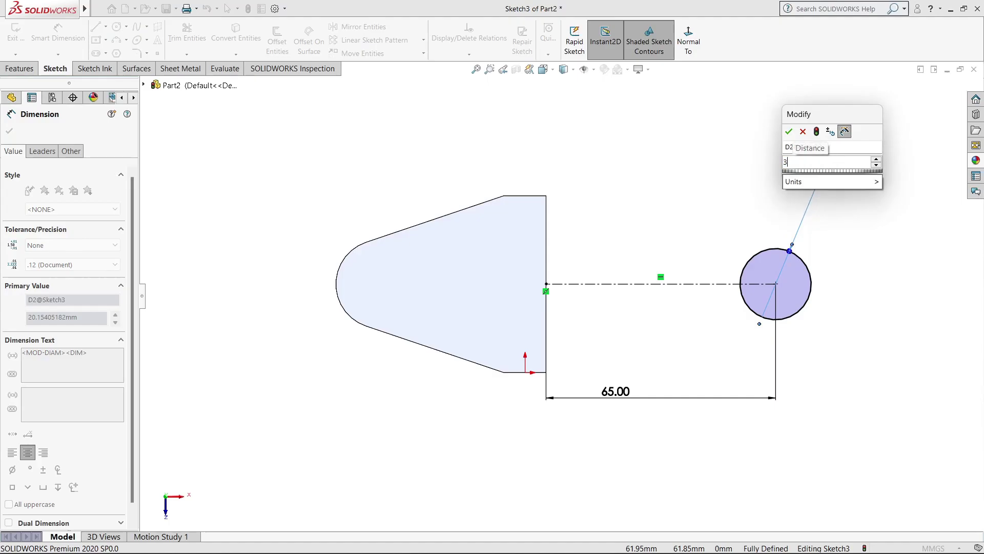
type("5")
key("Return")
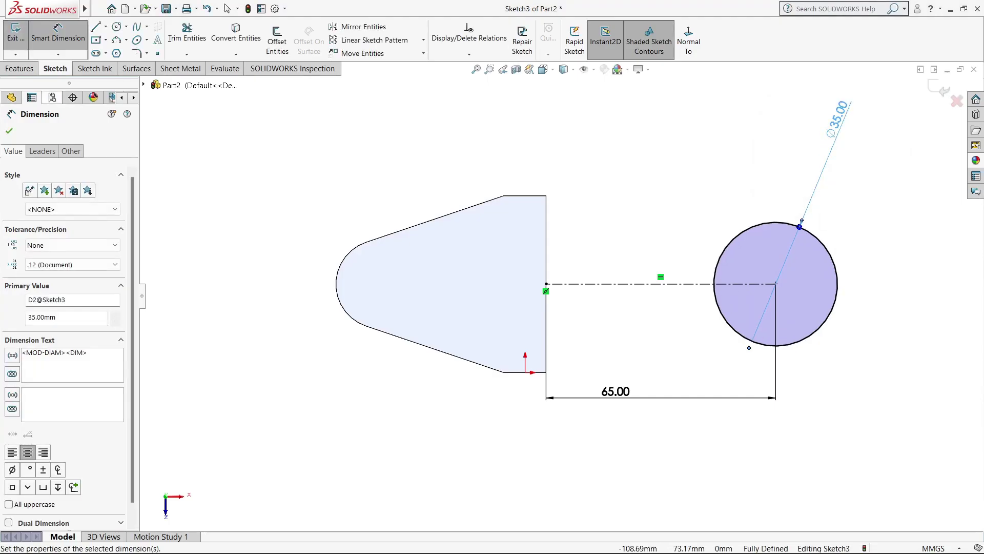
key("Escape")
key("Escape")
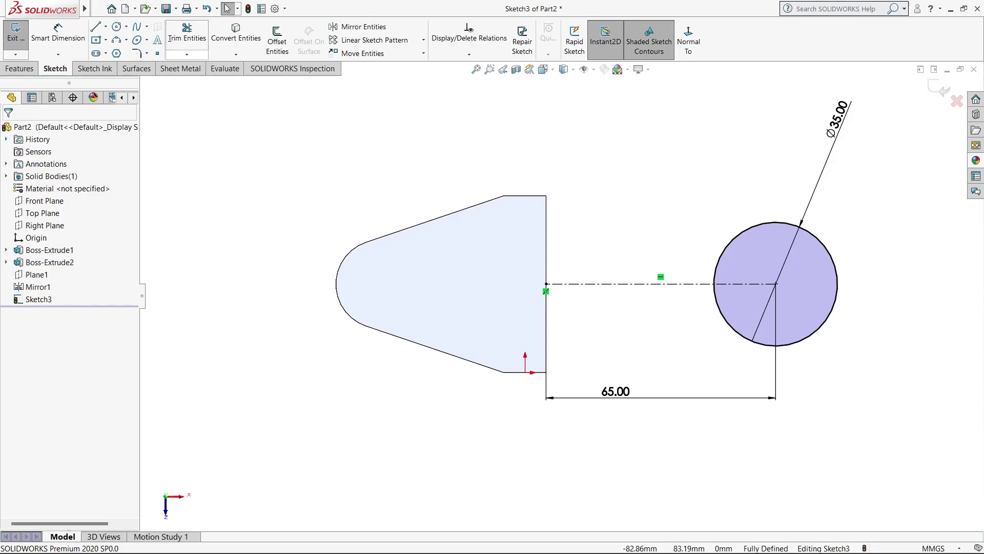
Draw the upper step and a long line from the arm's edge to the circle's top
left_click(106, 27)
left_click(114, 40)
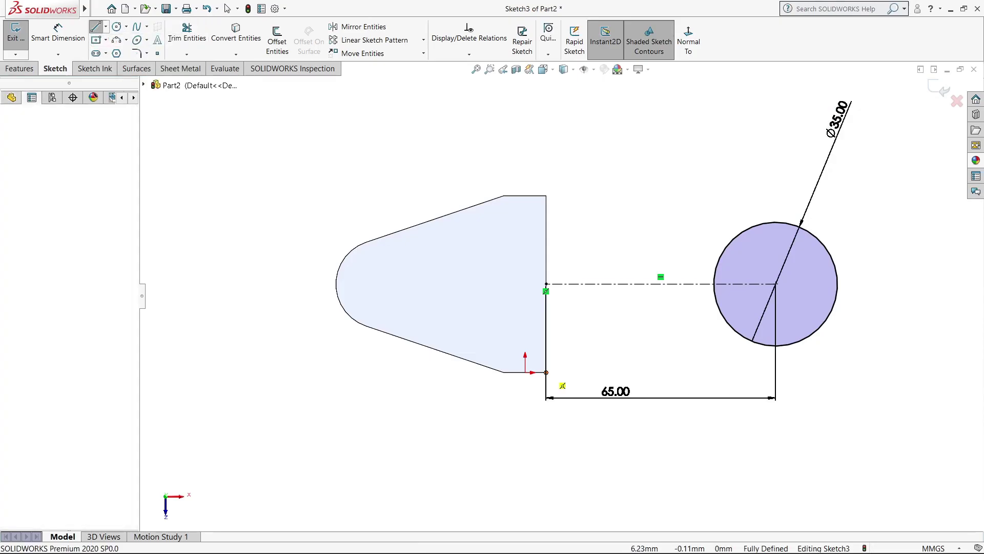
left_click(546, 372)
left_click(546, 196)
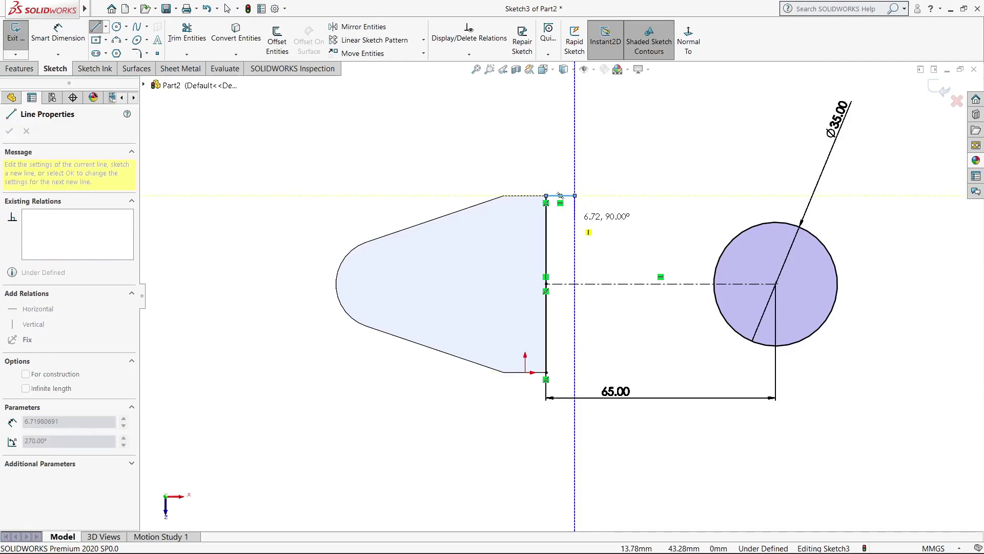
left_click(575, 219)
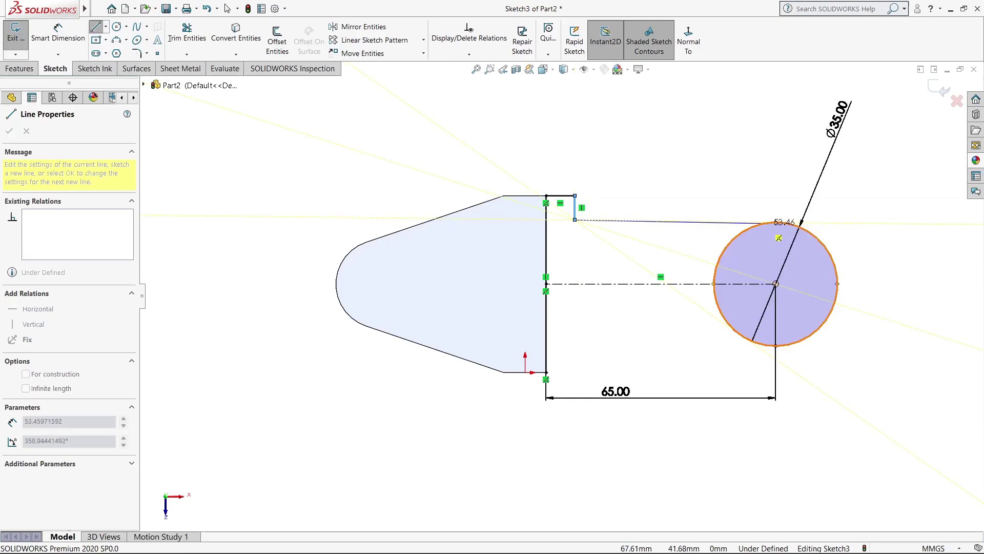
left_click(777, 236)
right_click(777, 237)
left_click(786, 231)
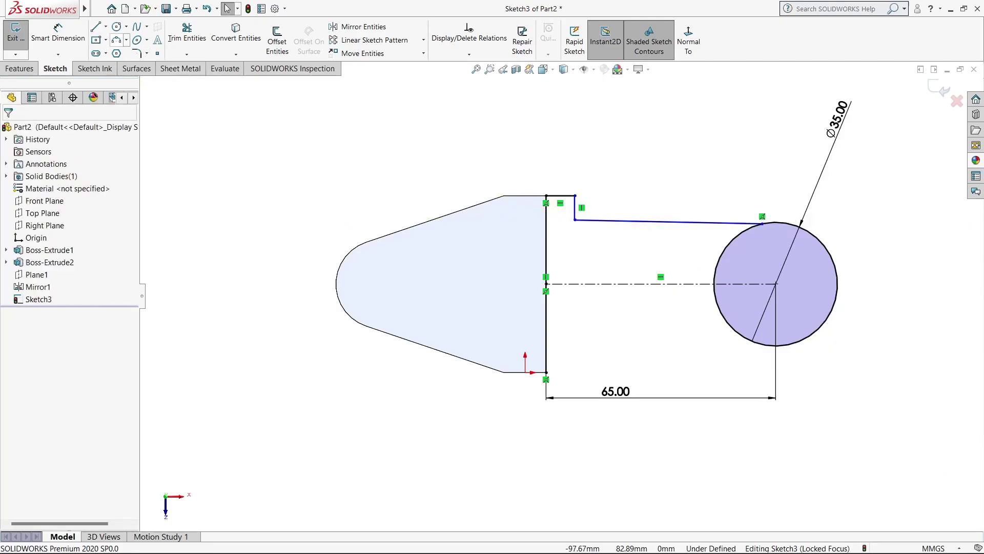
Draw the lower step and a long line out to the circle's bottom
left_click(95, 27)
left_click(546, 372)
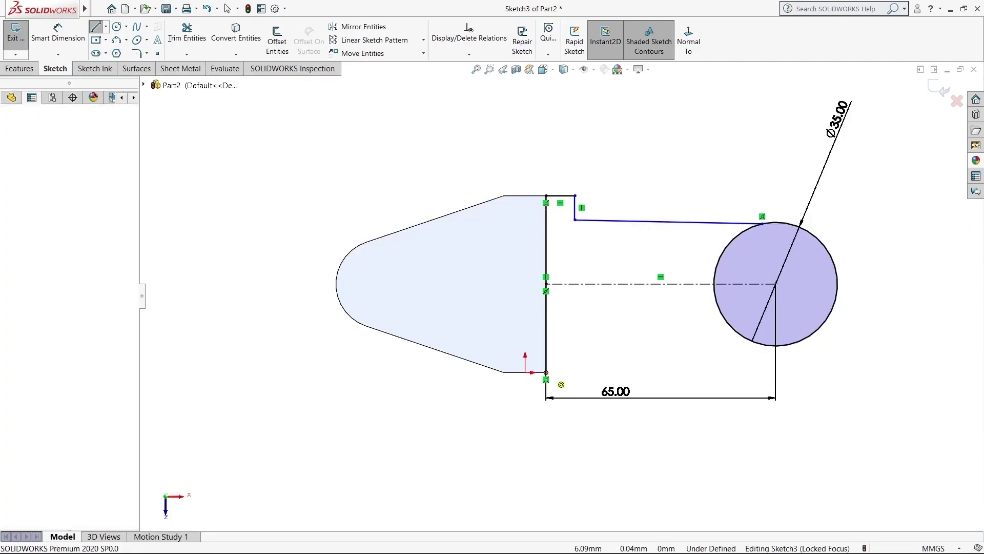
left_click(572, 372)
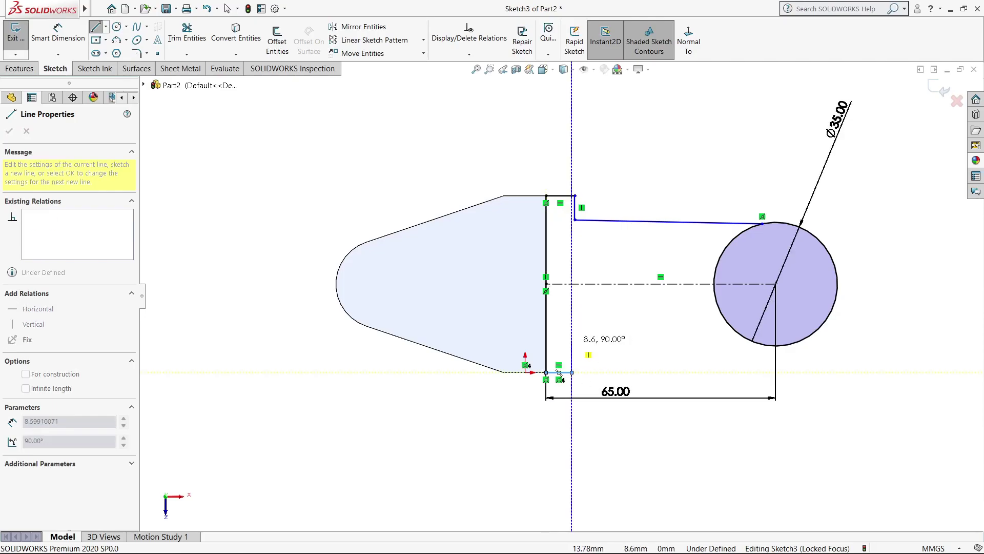
left_click(572, 341)
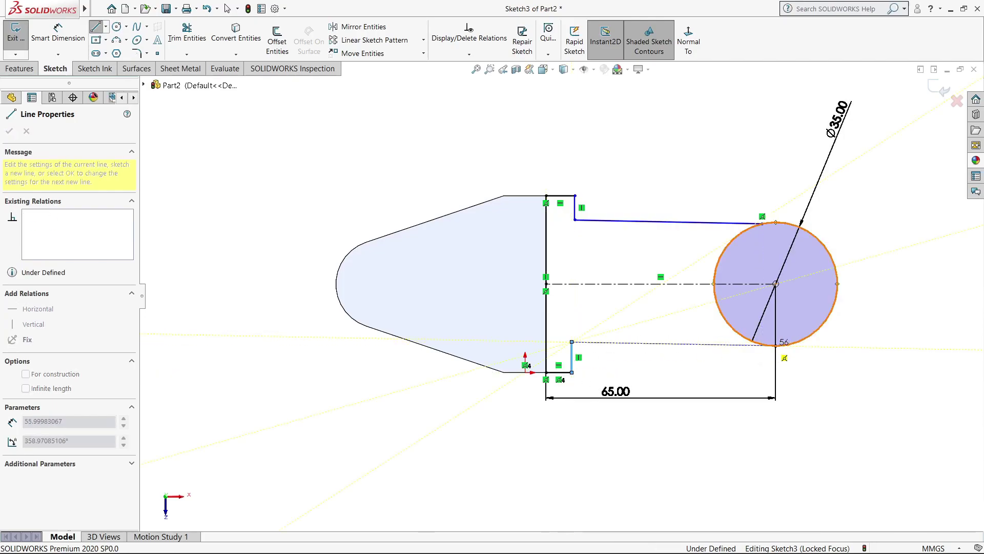
right_click(769, 345)
left_click(778, 353)
Make the bottom and top long lines each tangent to the circle
left_click(743, 344)
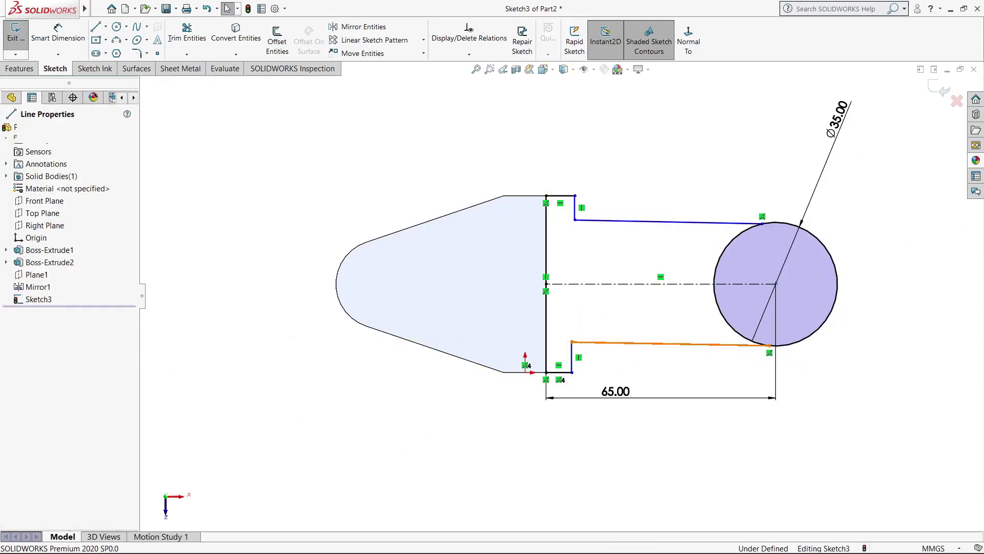
left_click(833, 308, "ctrl")
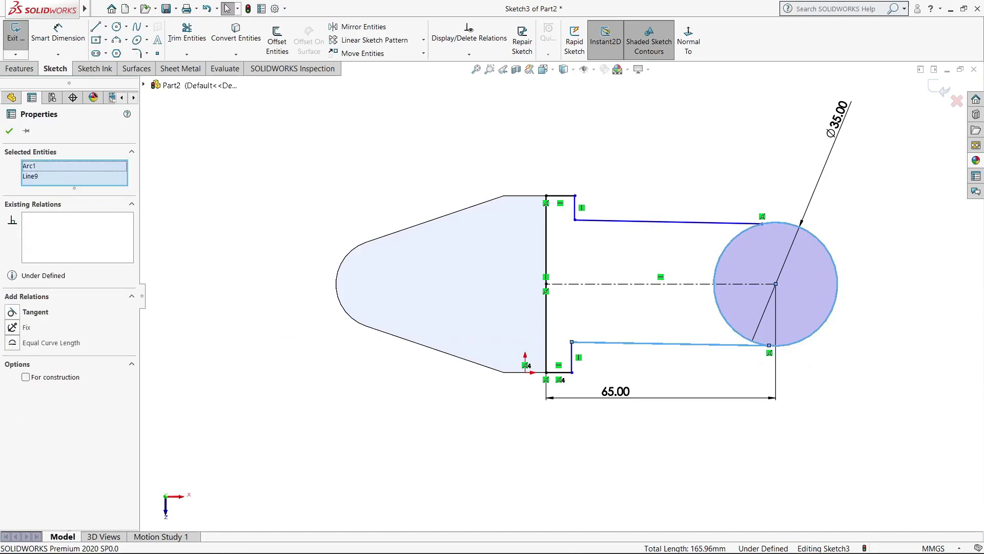
left_click(12, 312)
key("Escape")
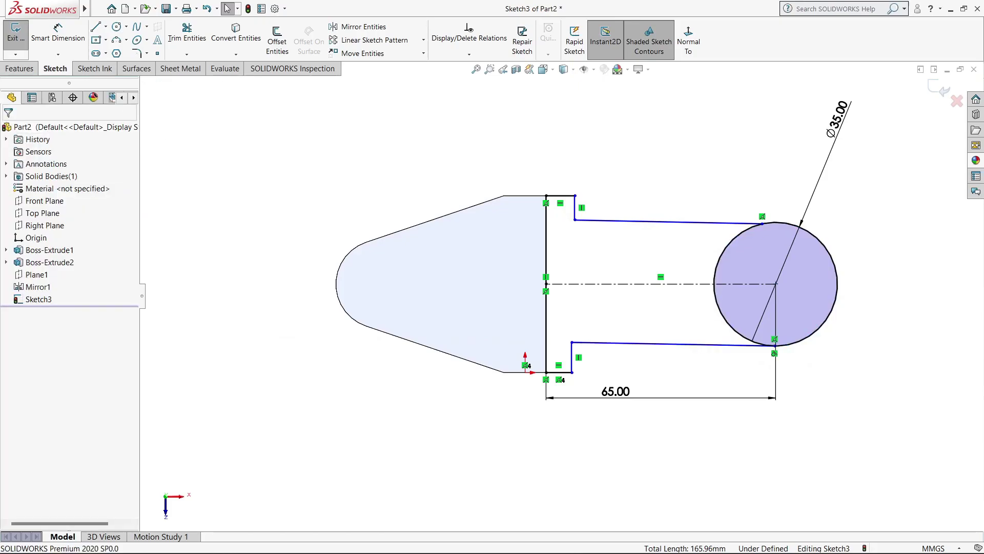
left_click(666, 222)
left_click(833, 308, "ctrl")
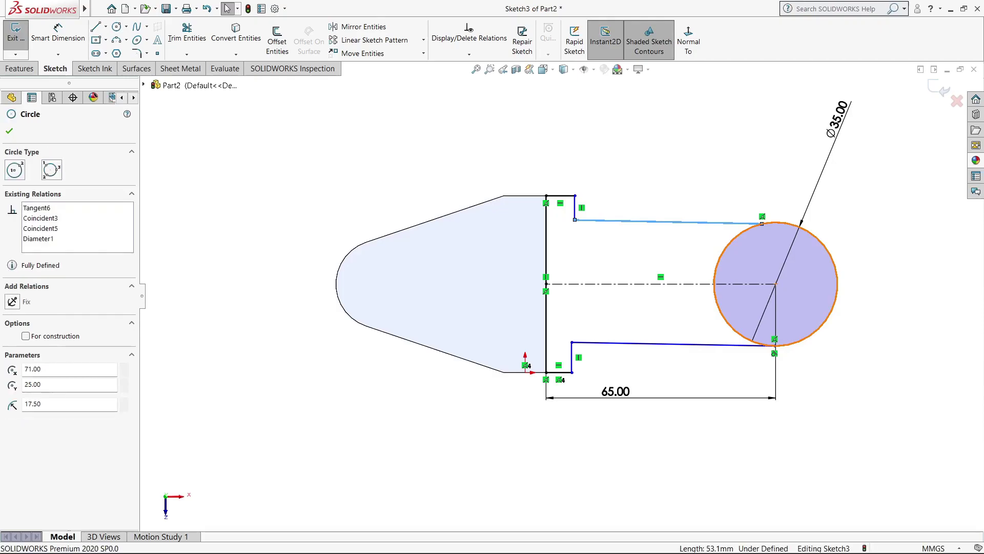
left_click(12, 311)
key("Escape")
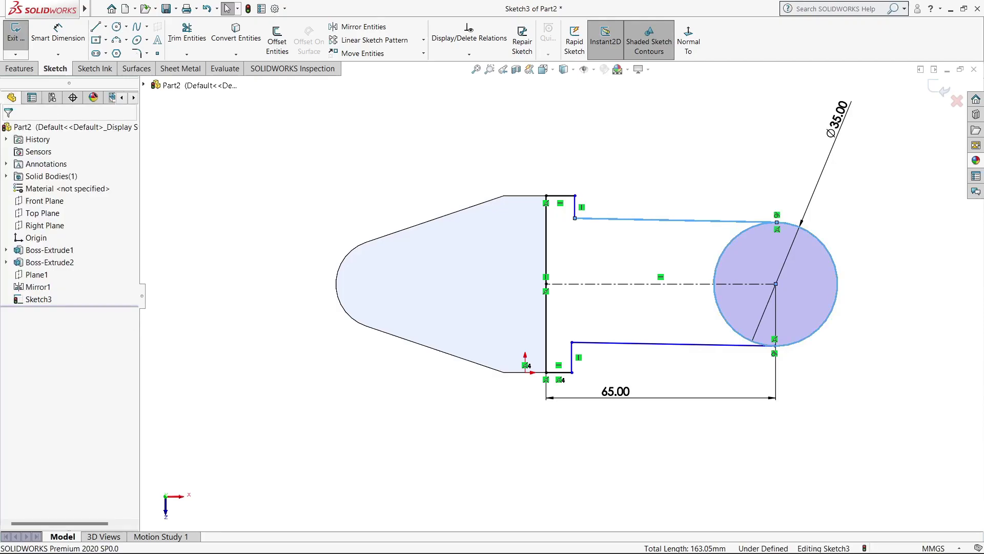
Dimension the upper step 6 mm high and both step widths 8 mm
left_click(58, 31)
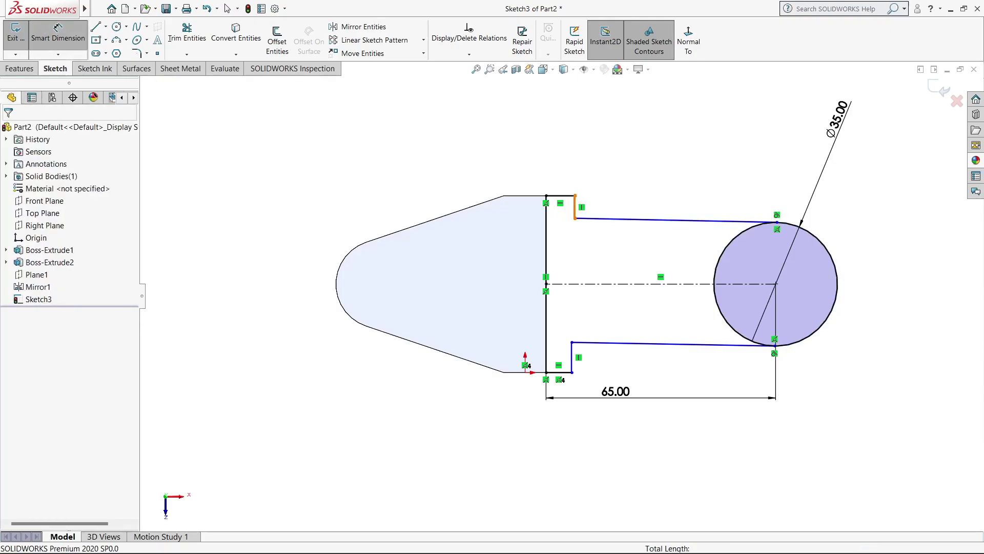
left_click(575, 206)
left_click(602, 169)
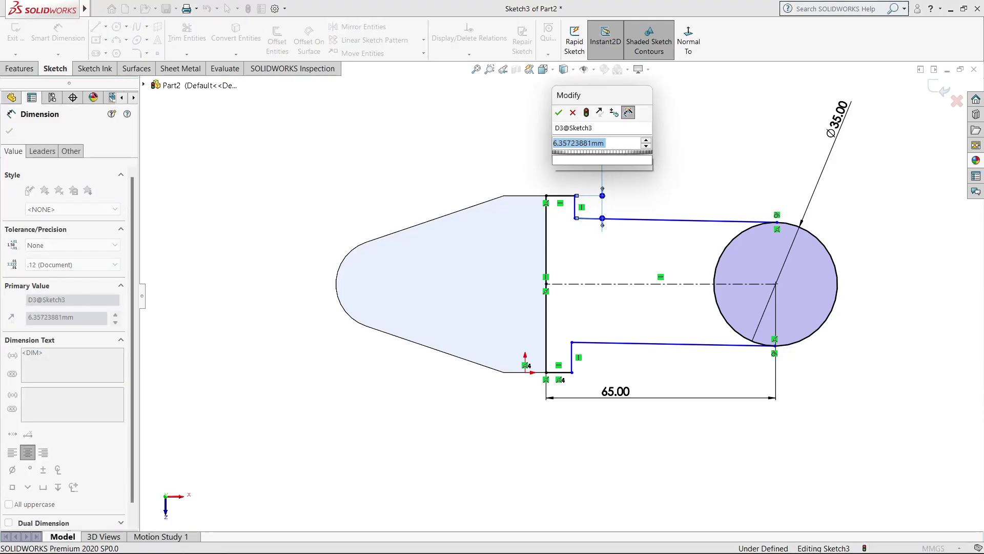
type("6")
key("Return")
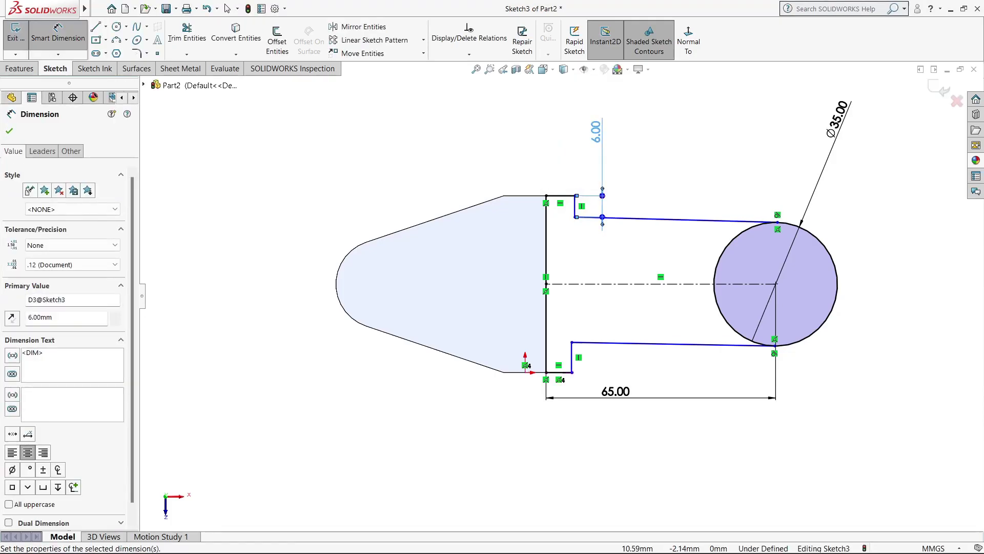
left_click(559, 372)
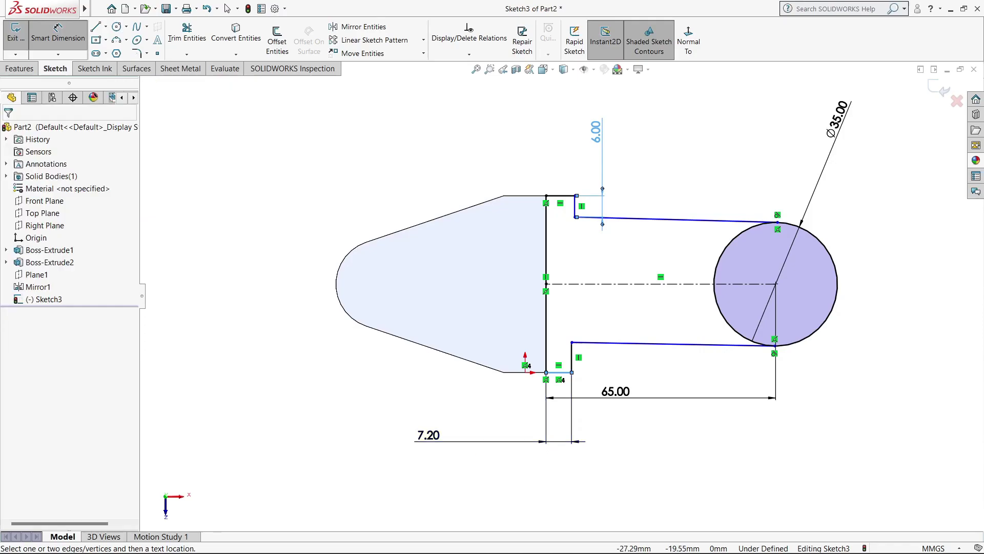
left_click(441, 440)
type("8")
key("Return")
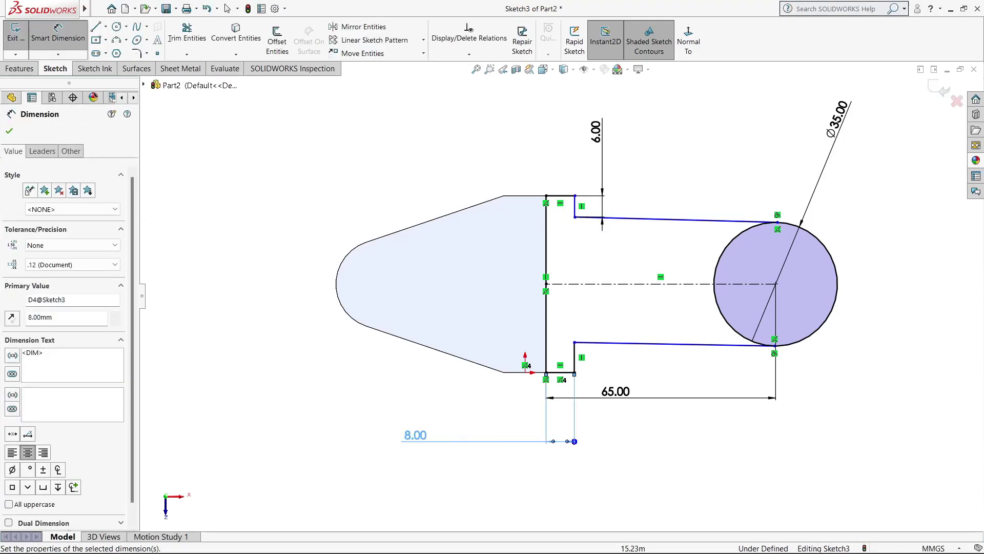
left_click(564, 165)
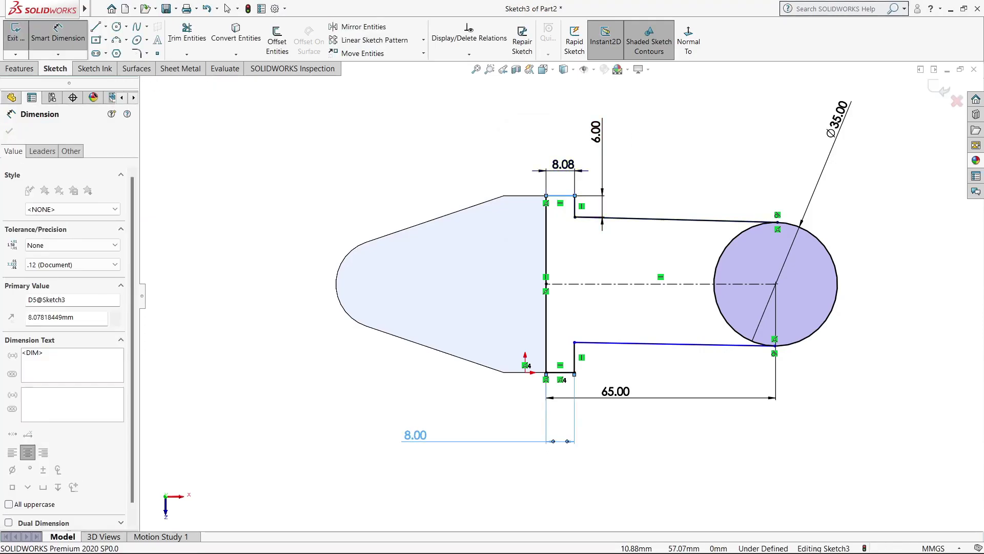
type("8")
key("Return")
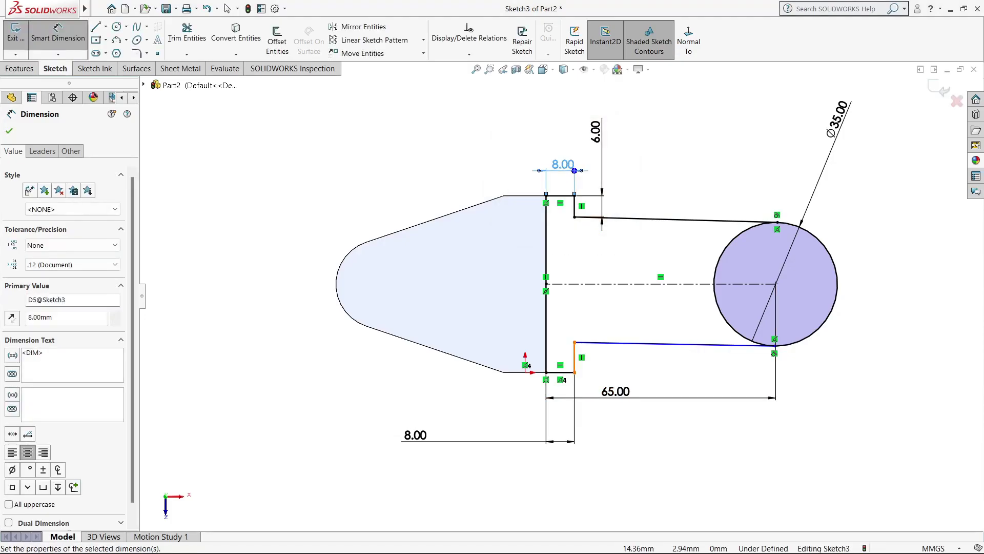
Remove the 6 mm step-height dimension and make the bottom long line horizontal
right_click(656, 162)
left_click(686, 197)
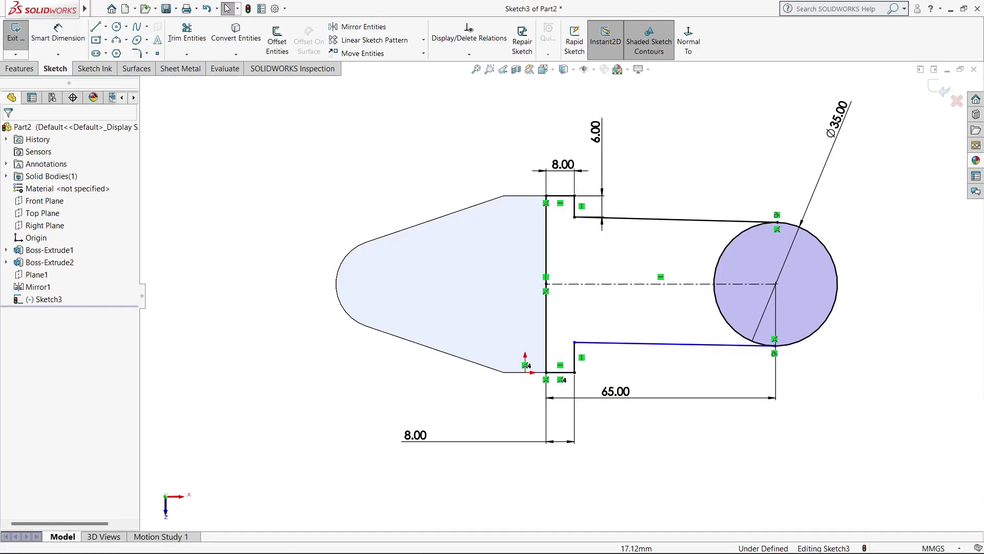
right_click(596, 126)
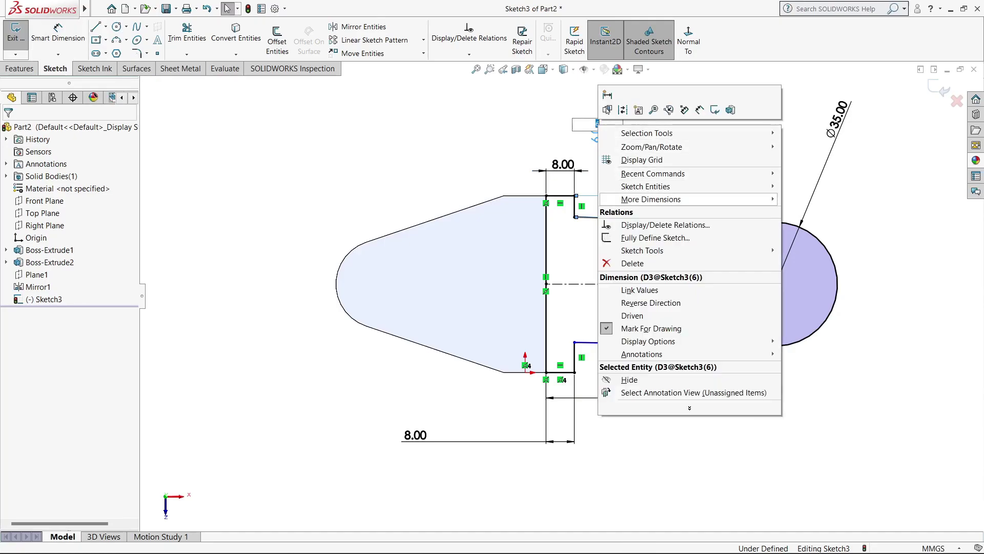
double_click(597, 128)
key("ctrl+z")
left_click(672, 222)
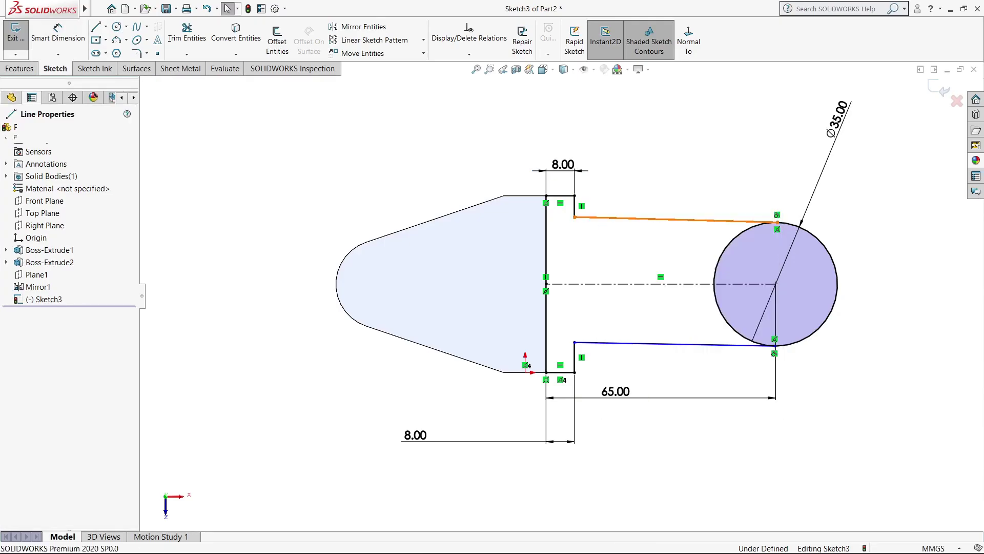
left_click(672, 344)
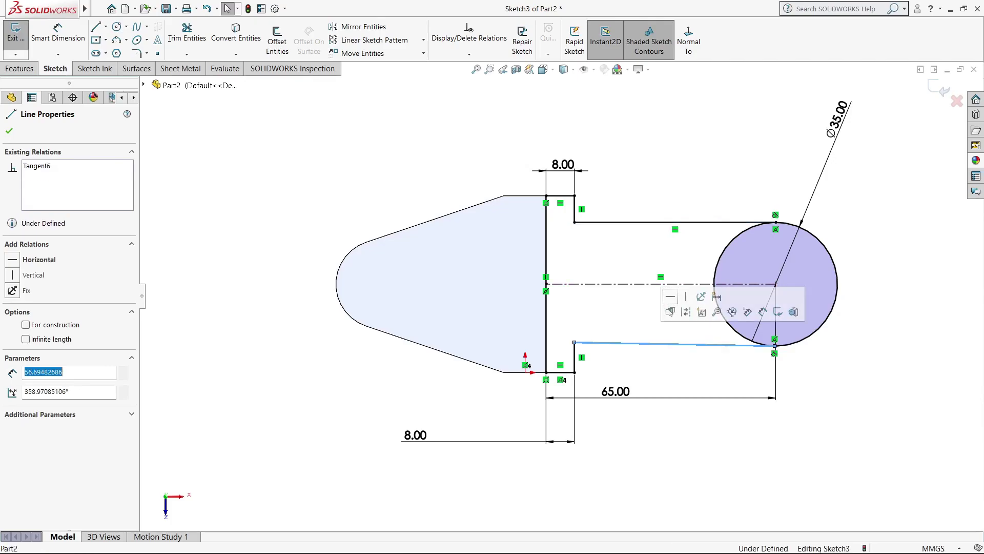
left_click(675, 317)
key("Escape")
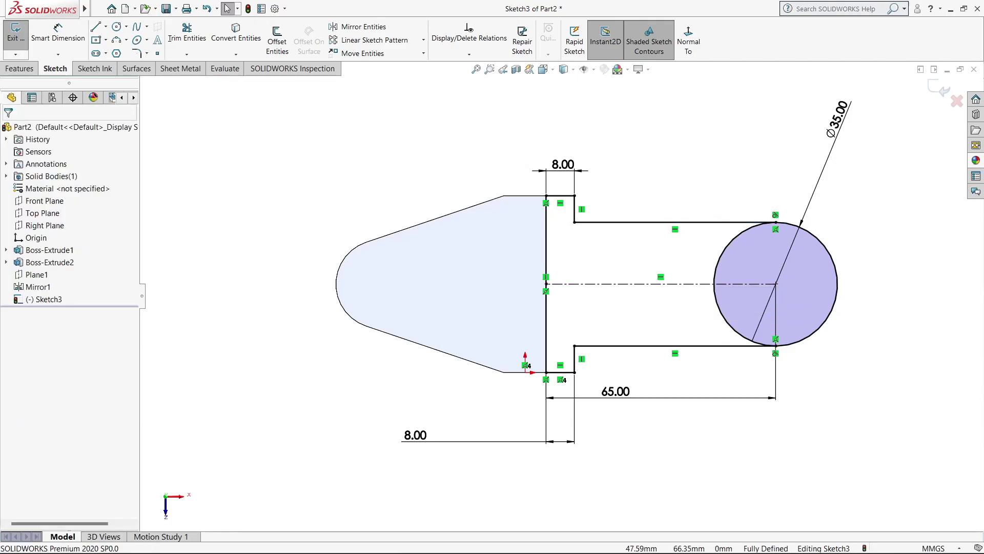
Power-trim the circle's inner arc so the arm outline closes with a rounded end
left_click(187, 32)
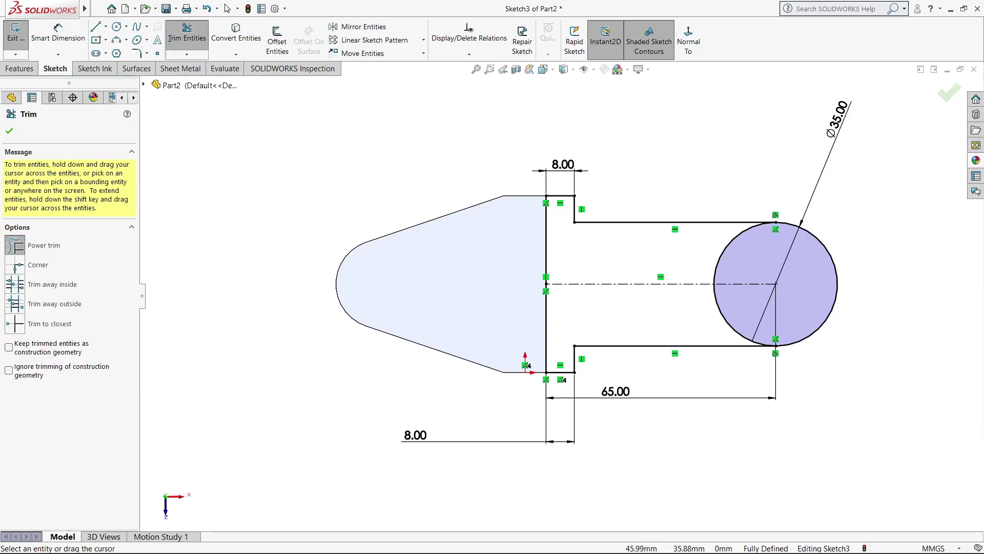
left_click_drag(720, 249, 701, 260)
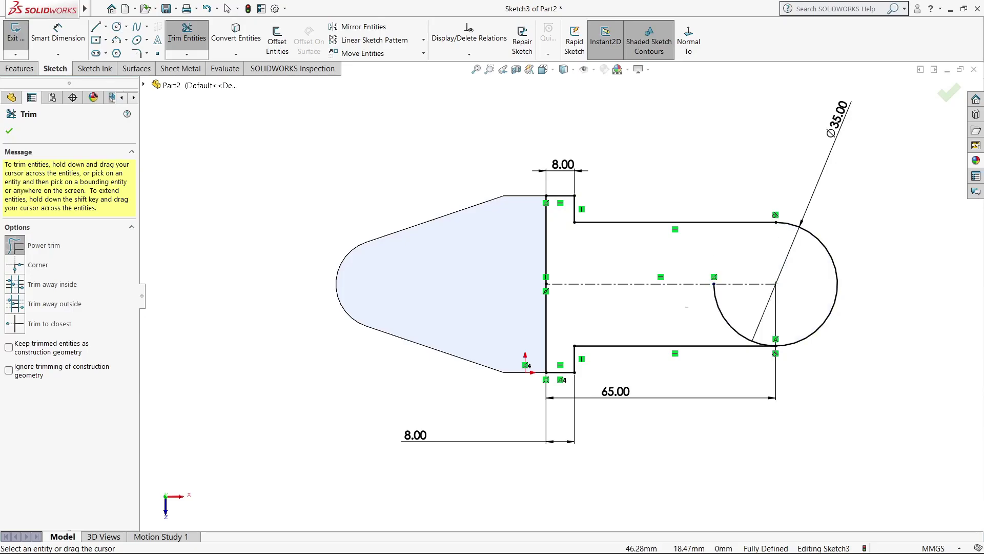
left_click_drag(717, 303, 696, 324)
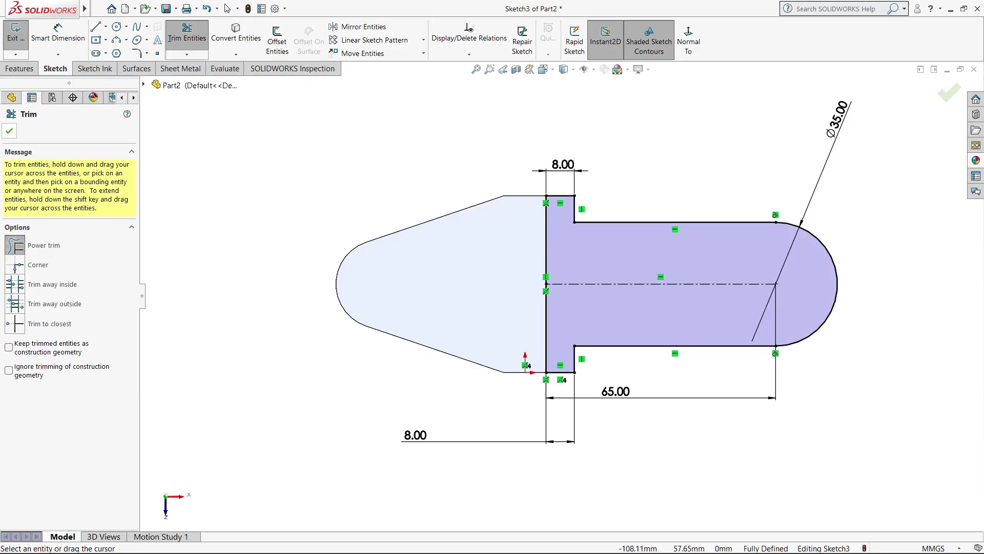
left_click(9, 131)
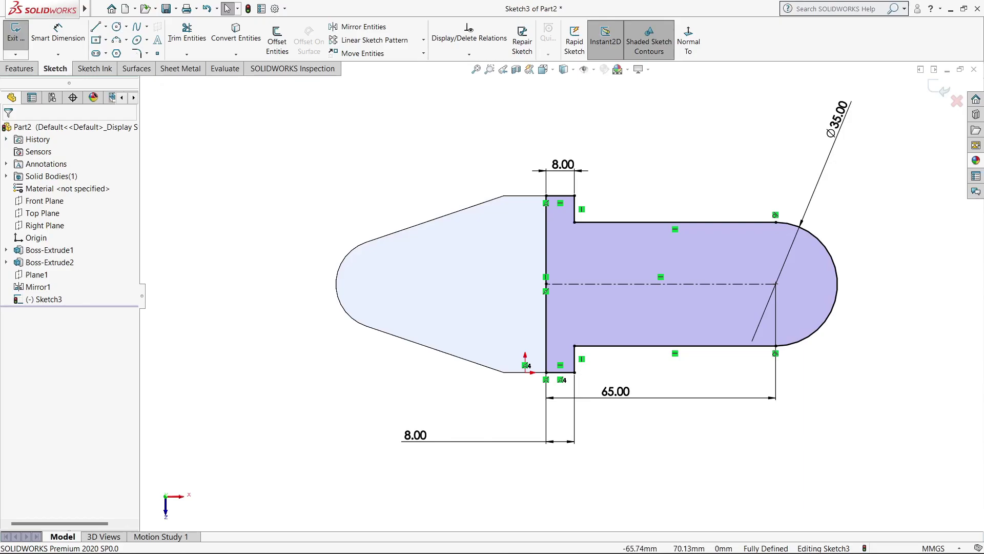
Draw a circle concentric with the arm's rounded end
left_click(116, 26)
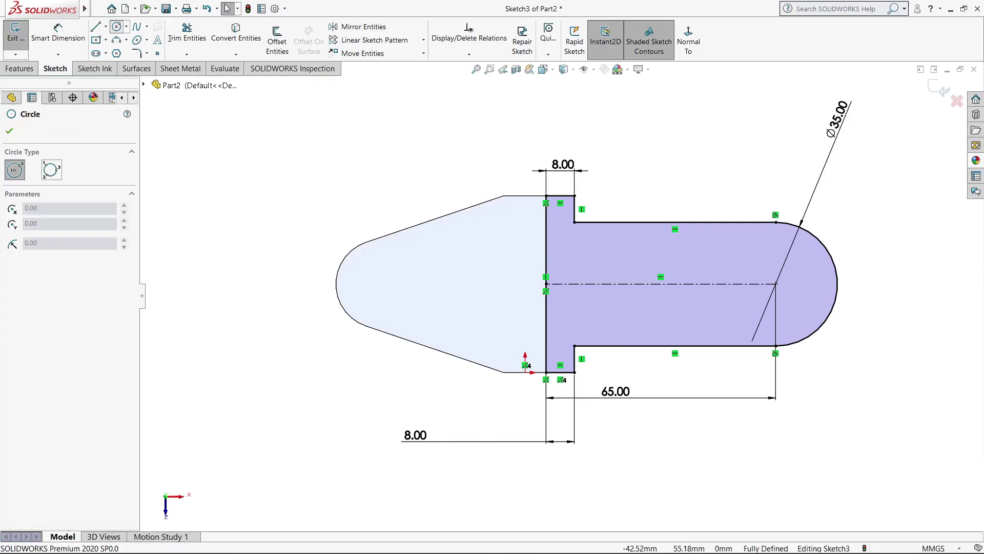
left_click(776, 284)
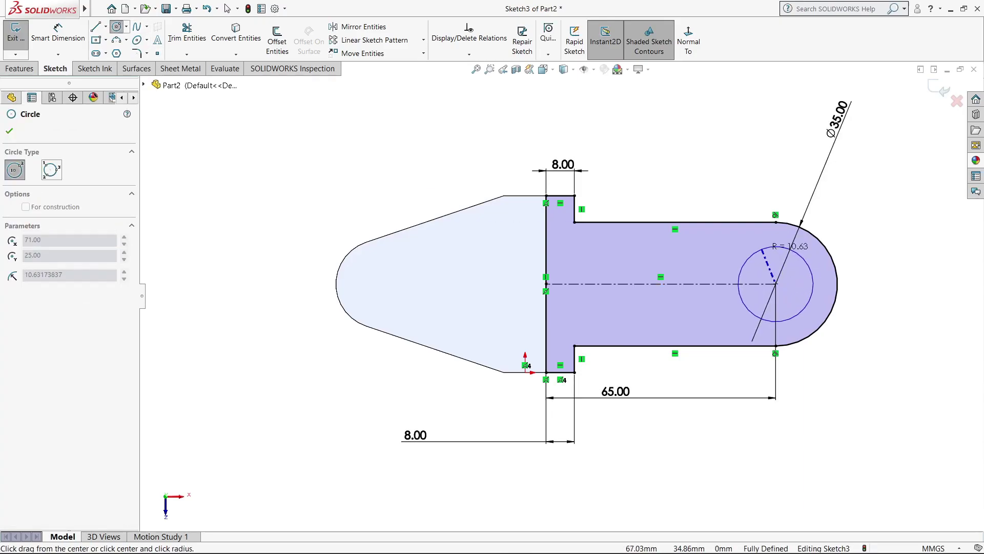
left_click(802, 310)
key("Escape")
Dimension the new hole circle to Ø20 mm
left_click(58, 31)
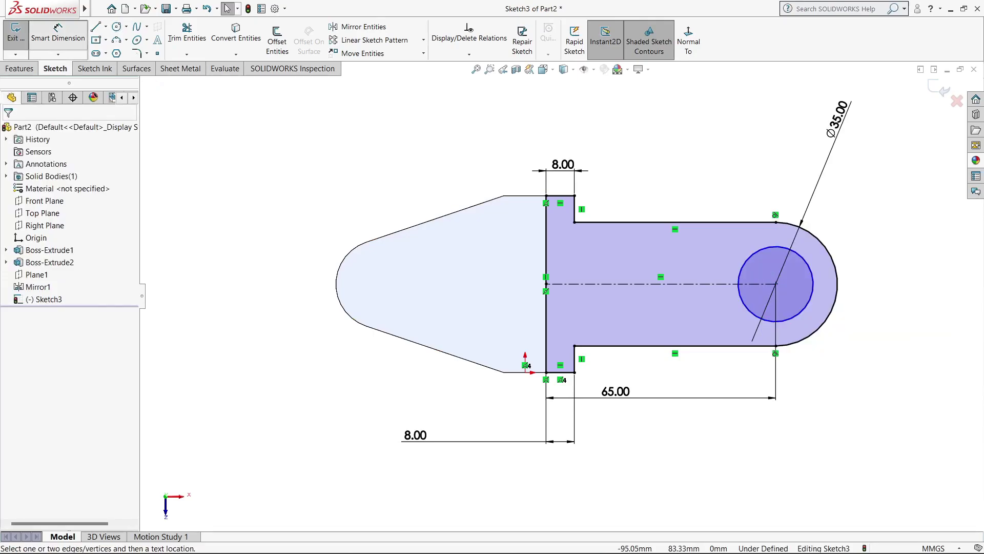
left_click(802, 257)
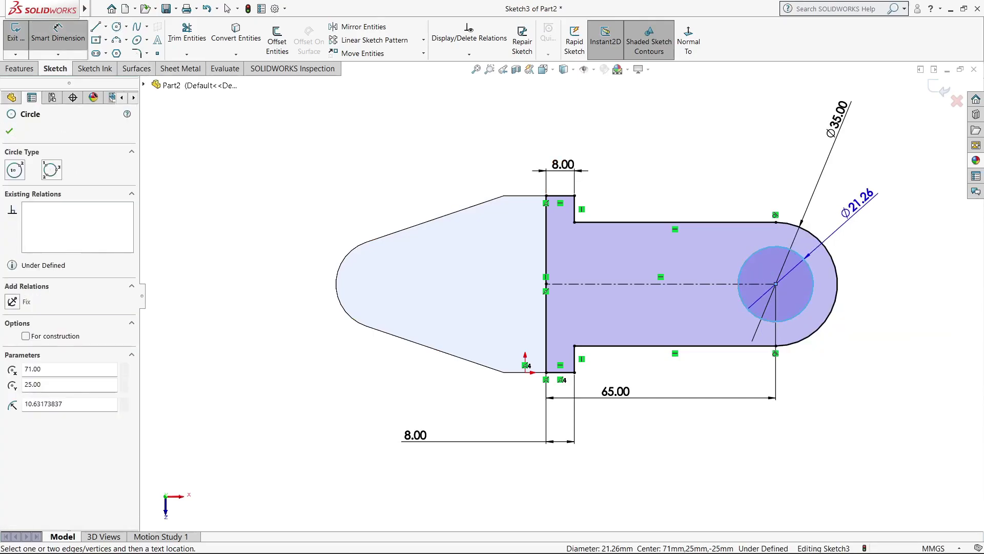
left_click(872, 181)
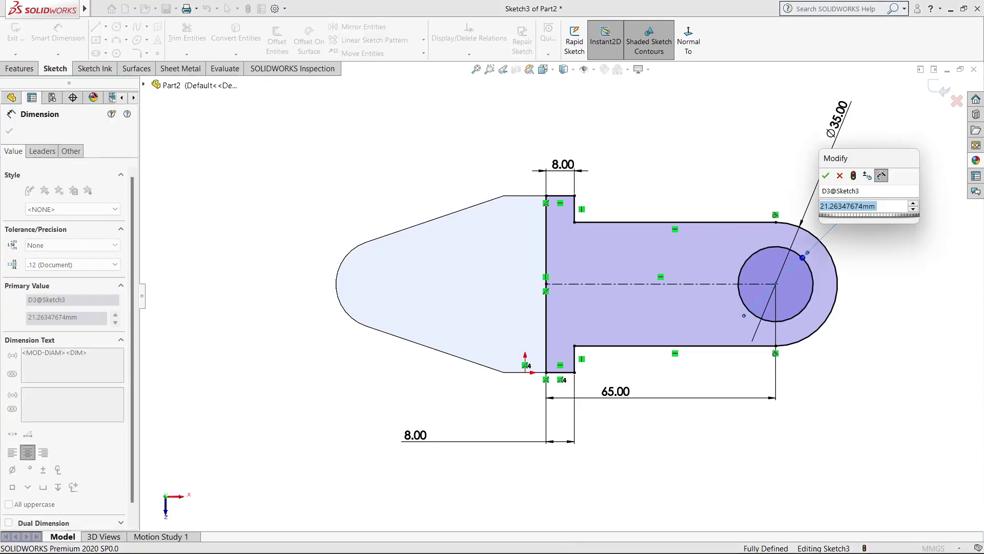
type("20")
key("Return")
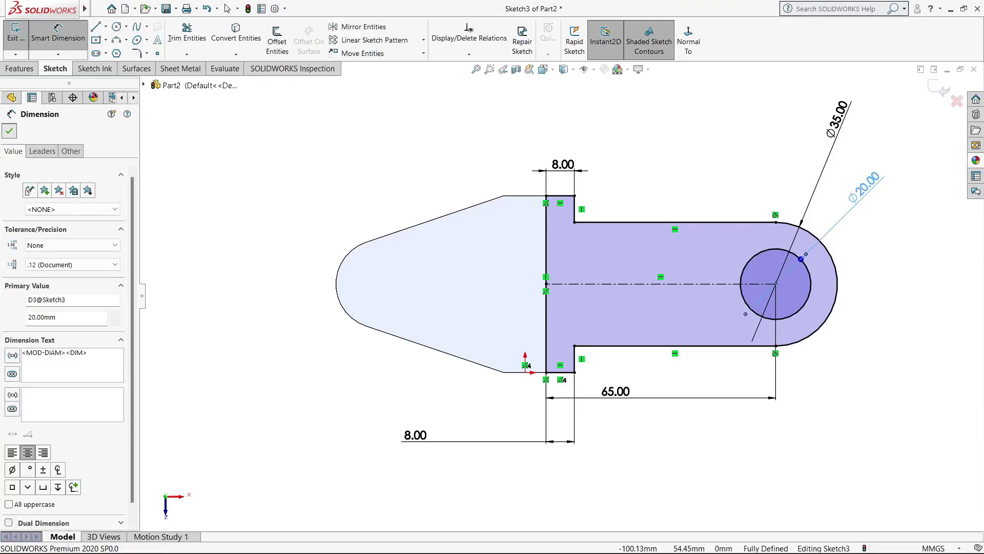
key("Escape")
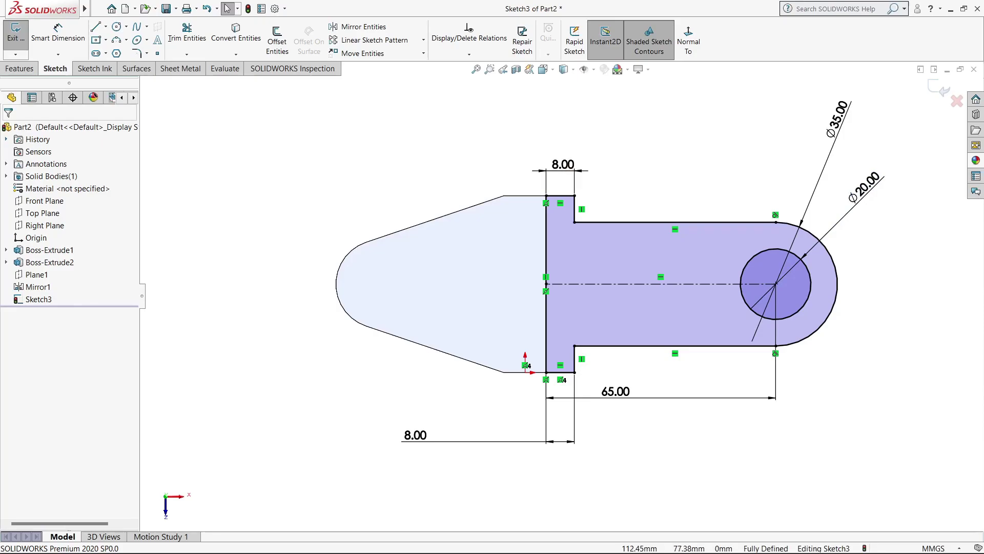
Extrude the arm sketch 13 mm in the reversed direction as Boss-Extrude3
left_click(19, 68)
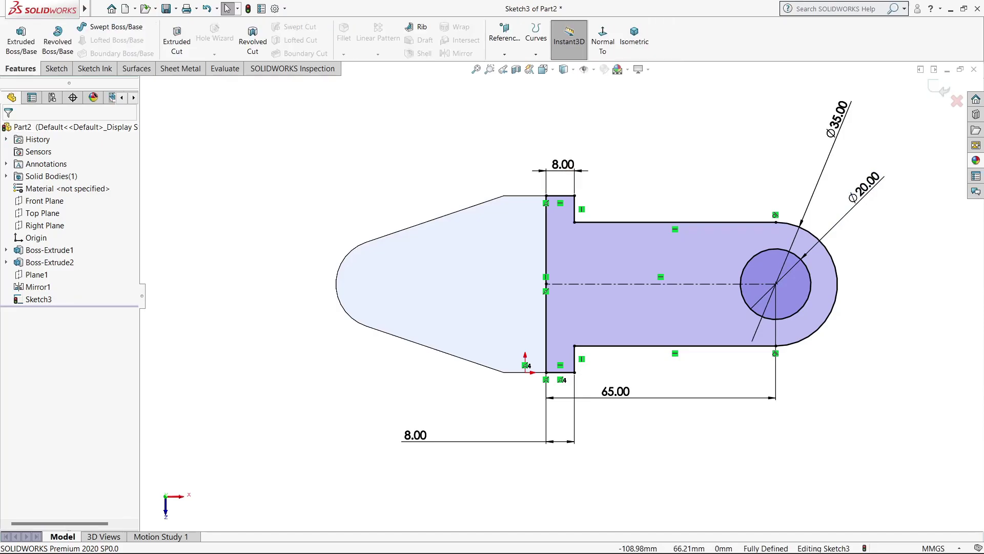
left_click(20, 38)
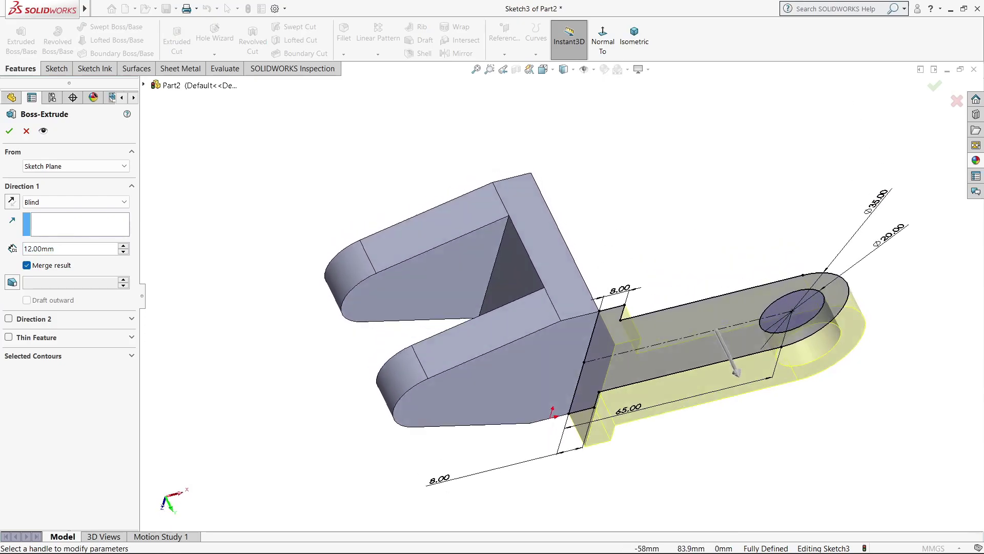
left_click(11, 201)
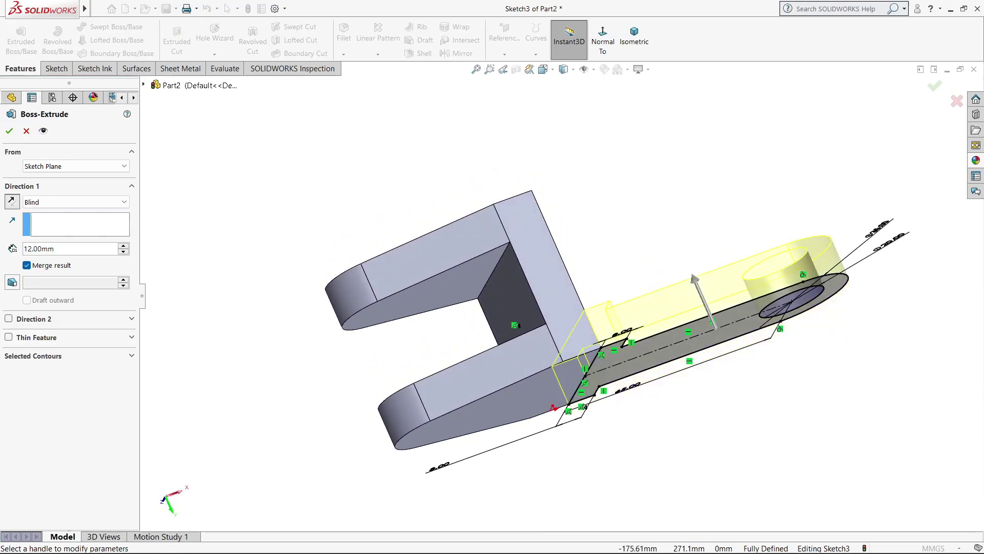
left_click_drag(54, 249, 23, 248)
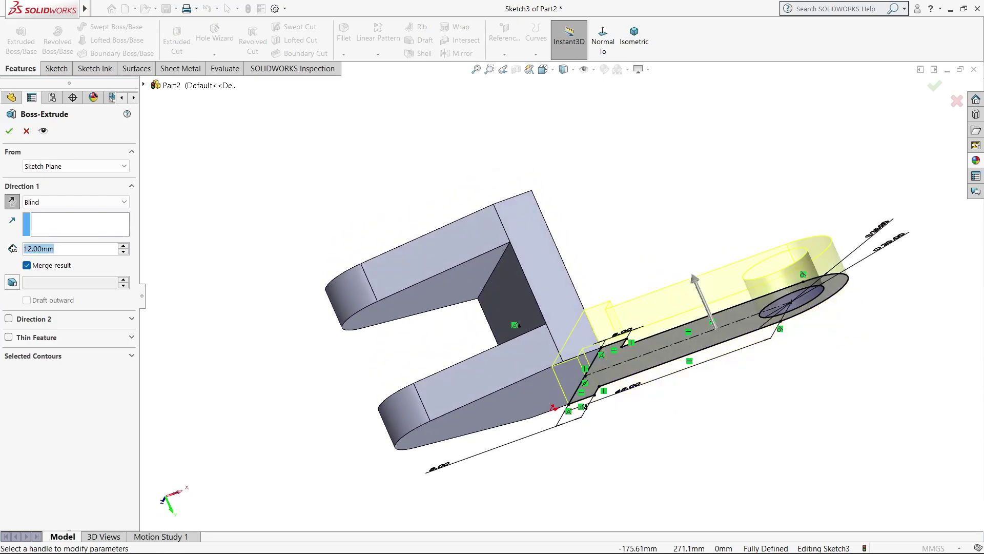
type("1")
scroll(51, 249, "up", 2)
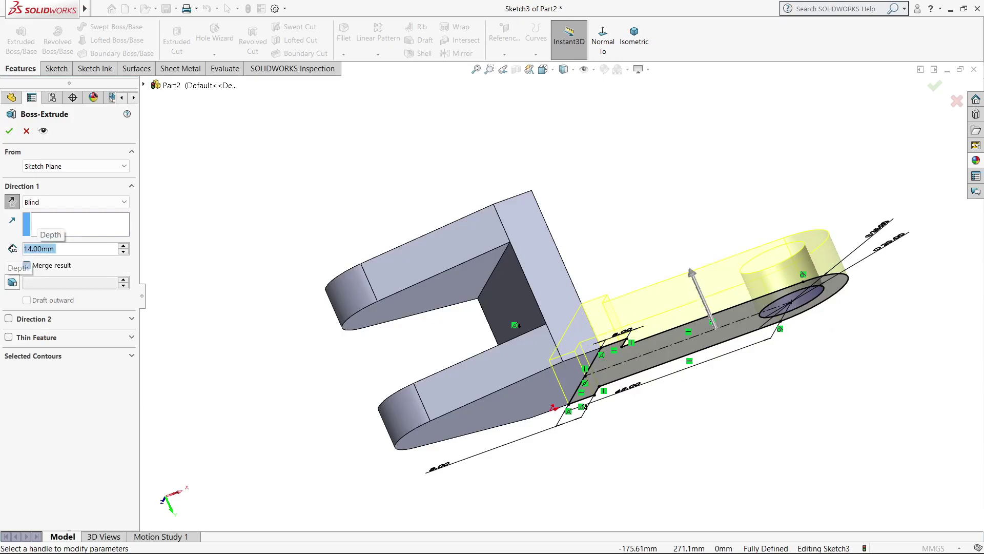
scroll(51, 249, "down", 1)
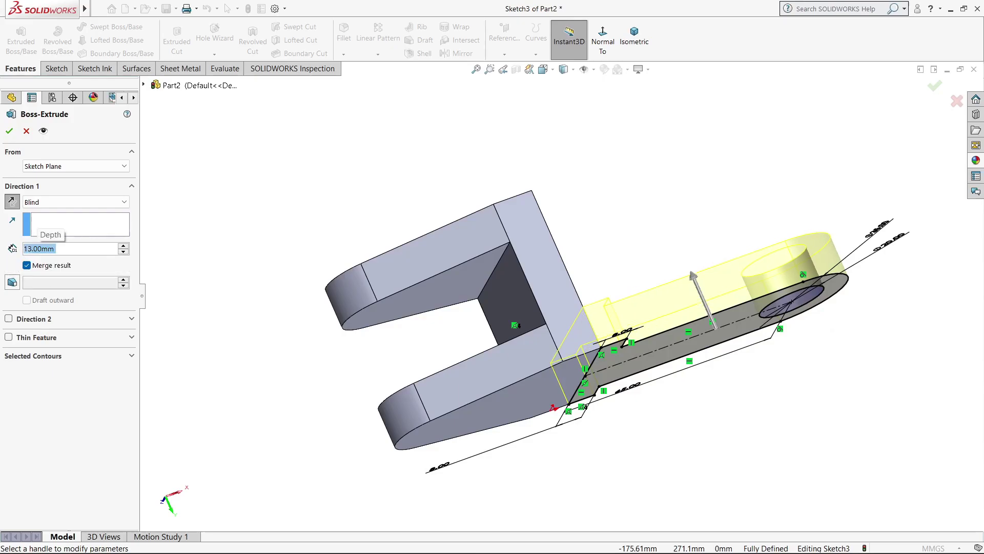
key("Return")
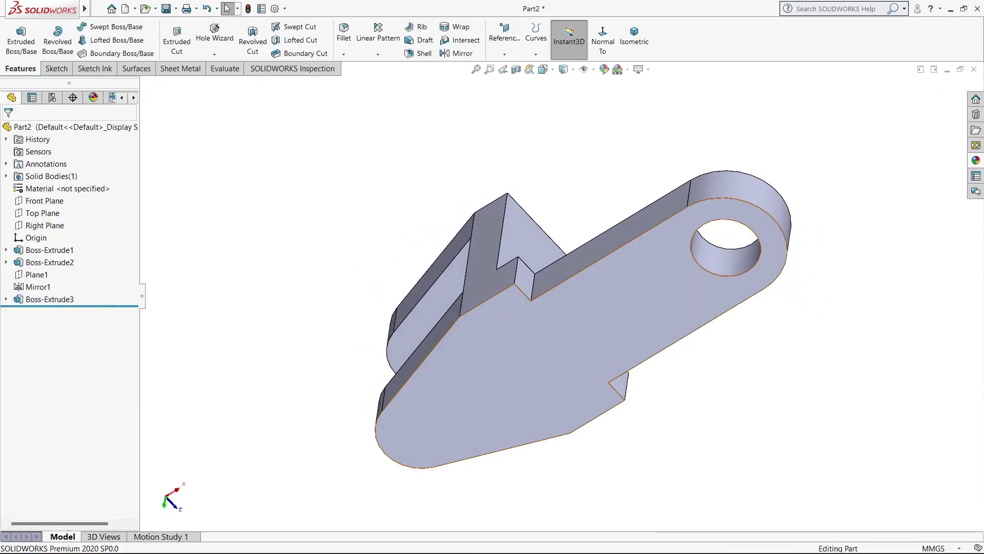
left_click(665, 280)
Create Plane2 offset 25 mm from the base's flat face on the flipped side
left_click(504, 39)
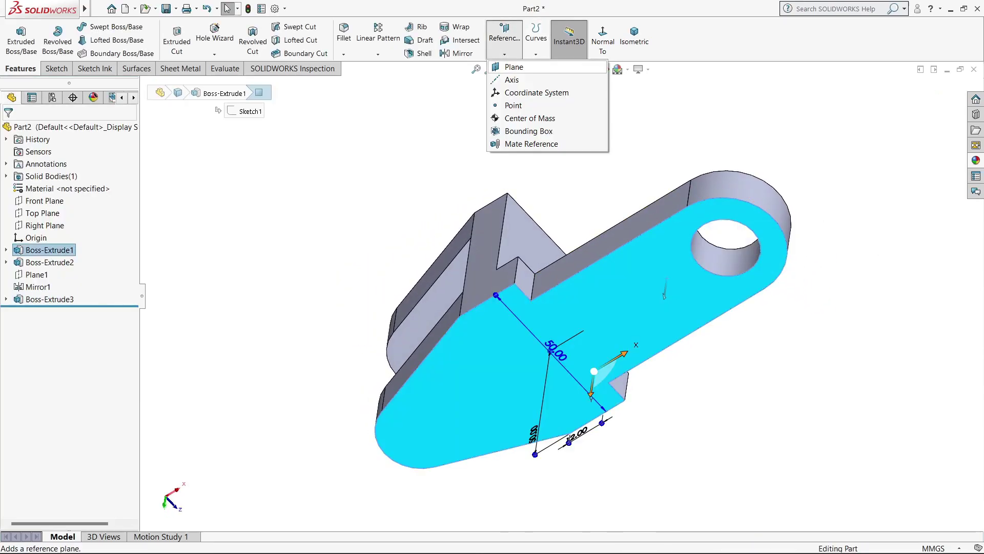
left_click(518, 68)
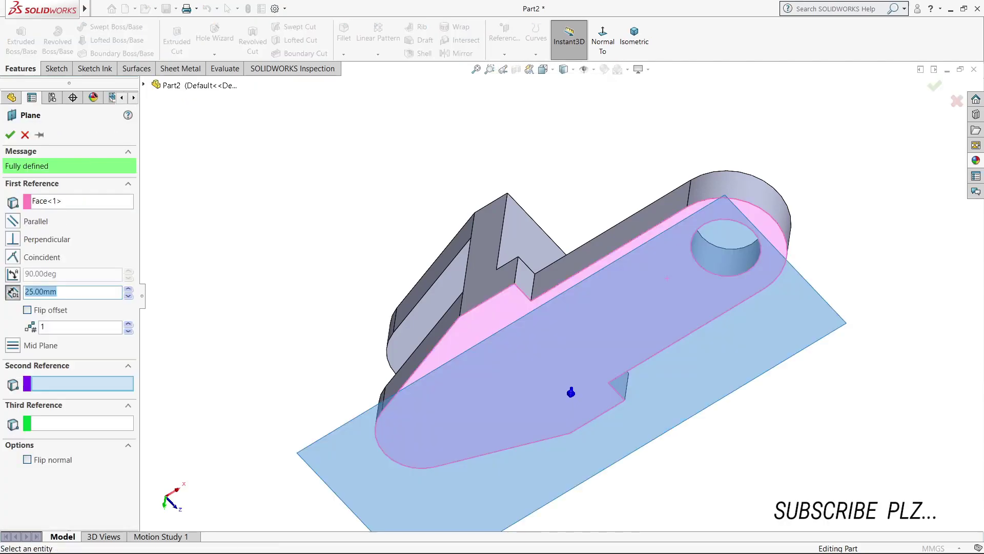
left_click(27, 310)
key("Return")
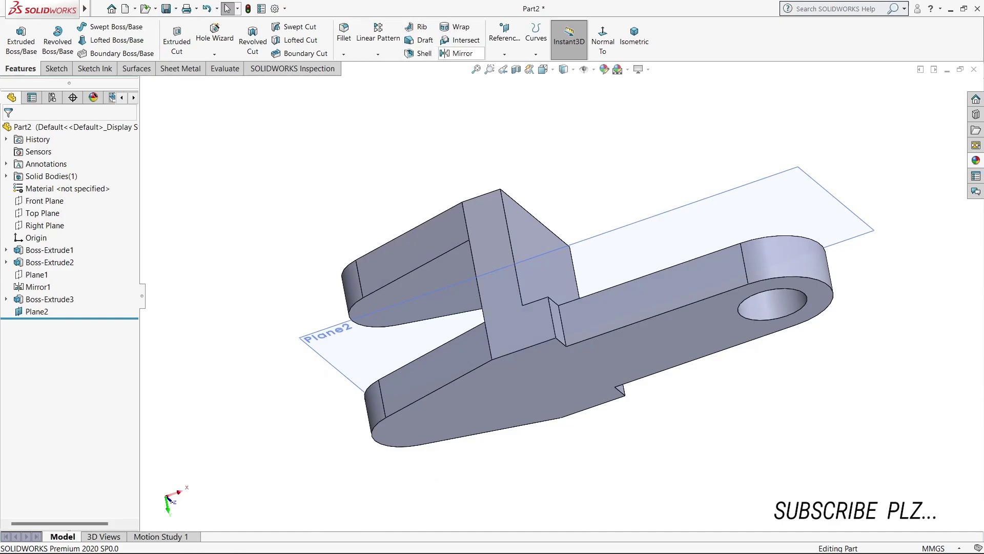
left_click(462, 53)
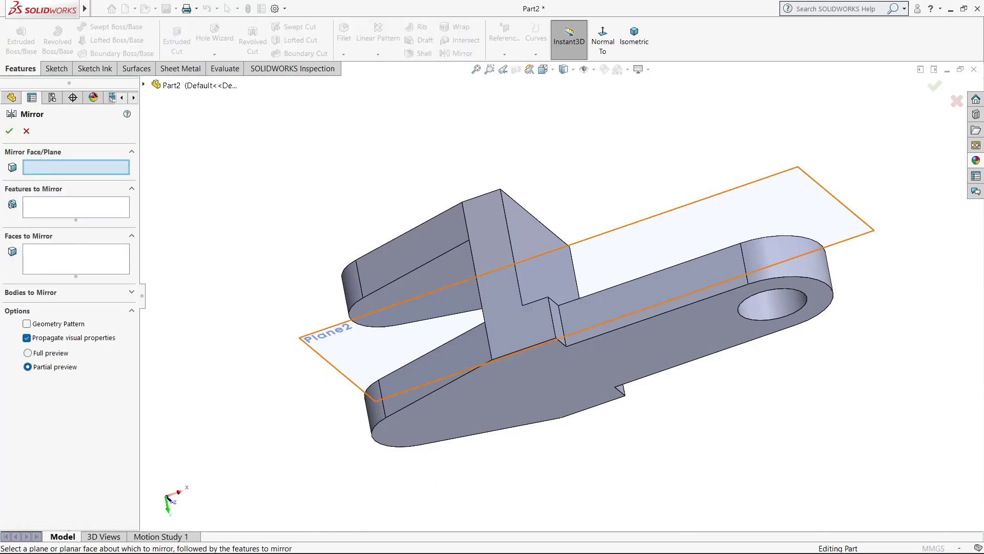
Mirror Boss-Extrude3 across Plane2 to create the matching holed arm
left_click(718, 215)
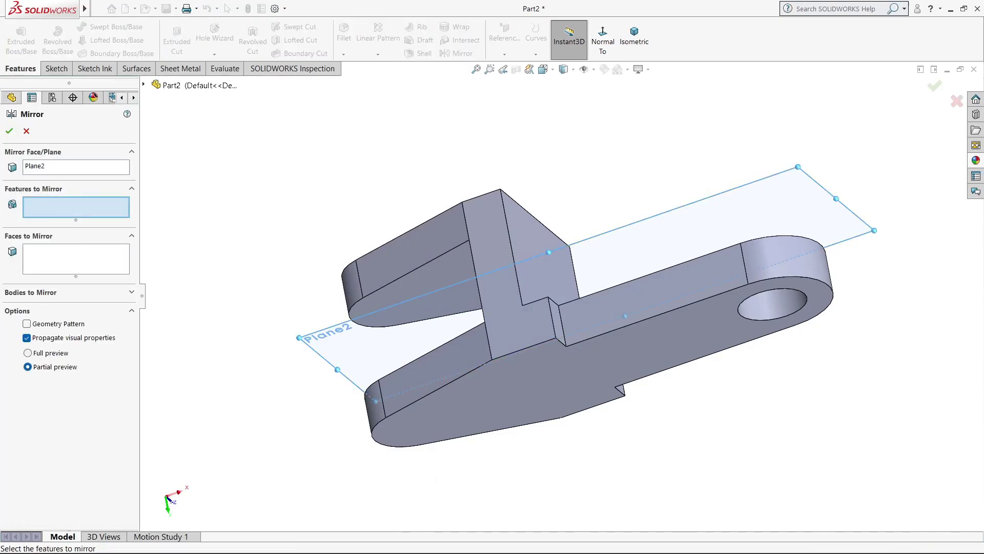
left_click(667, 287)
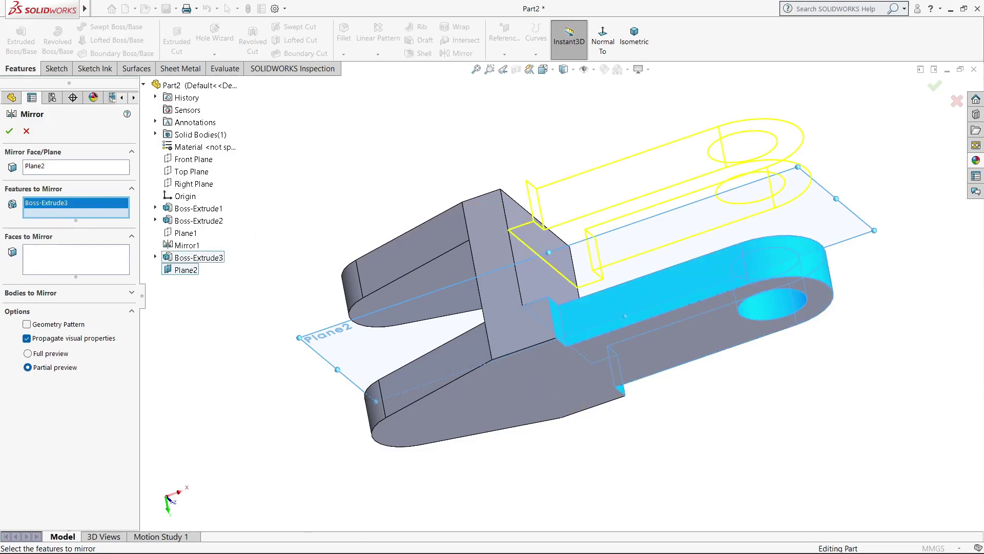
left_click(10, 131)
key("Down")
key("Down")
key("Down")
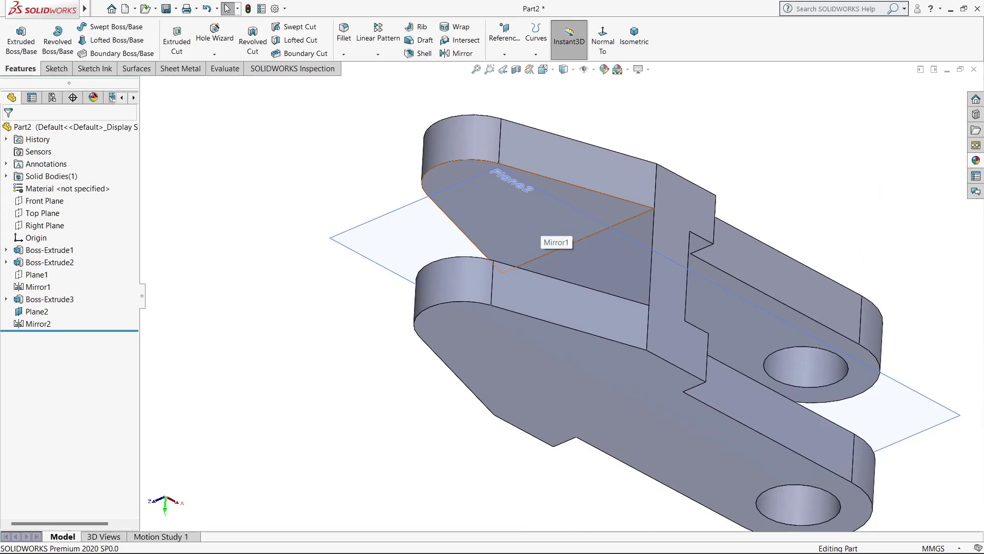
right_click(36, 311)
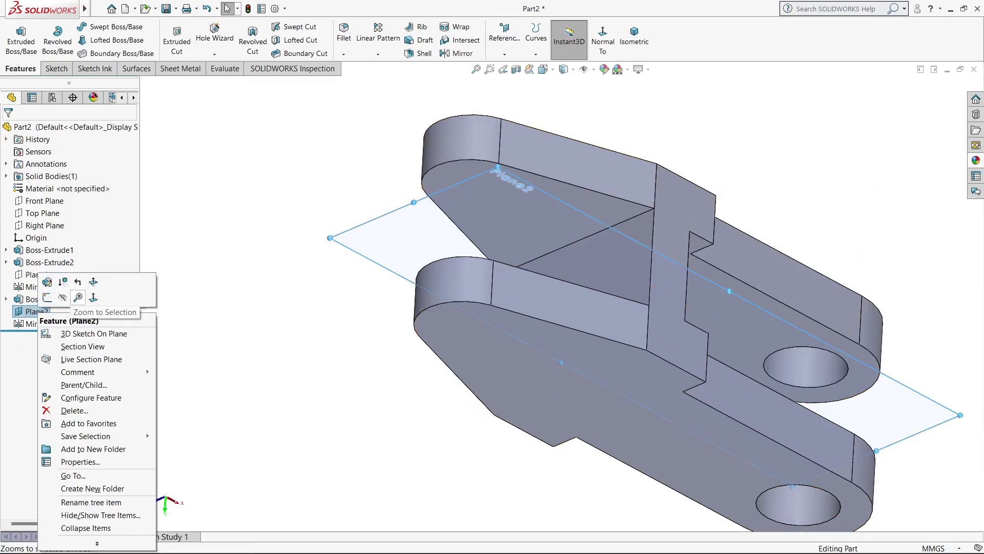
key("Escape")
left_click(513, 185)
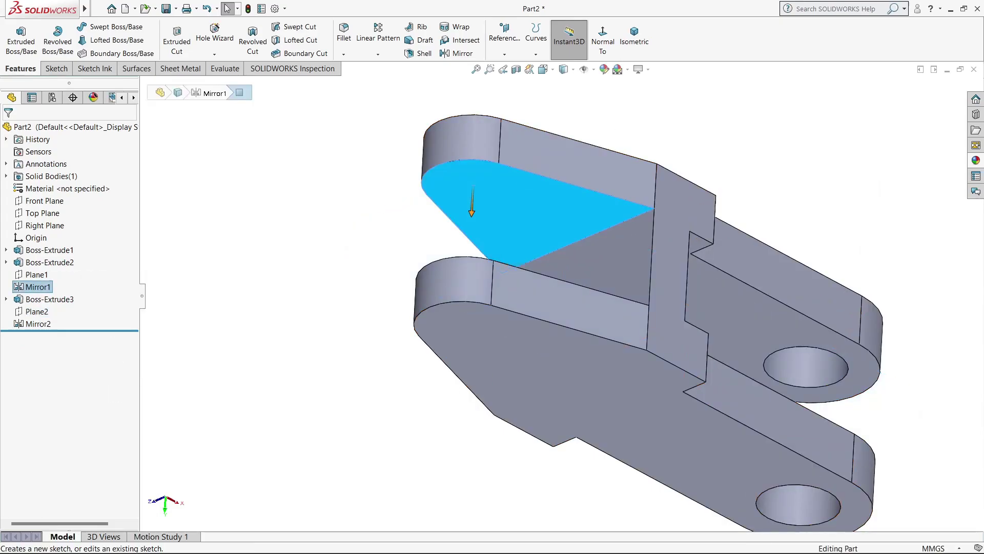
Sketch a Ø25 mm circle centred on the arm's rounded end face
left_click(472, 205)
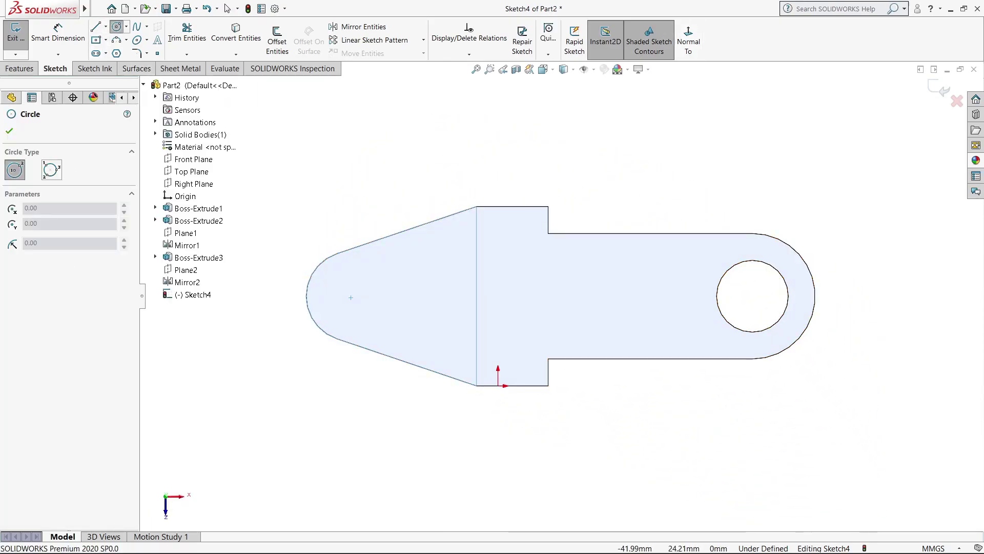
left_click(351, 296)
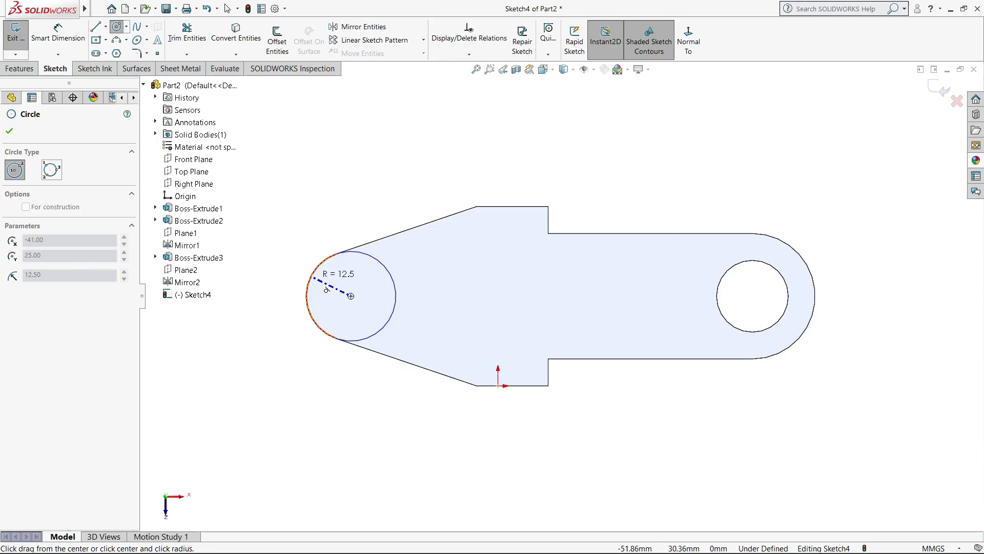
left_click(307, 296)
right_click(315, 279)
left_click(319, 283)
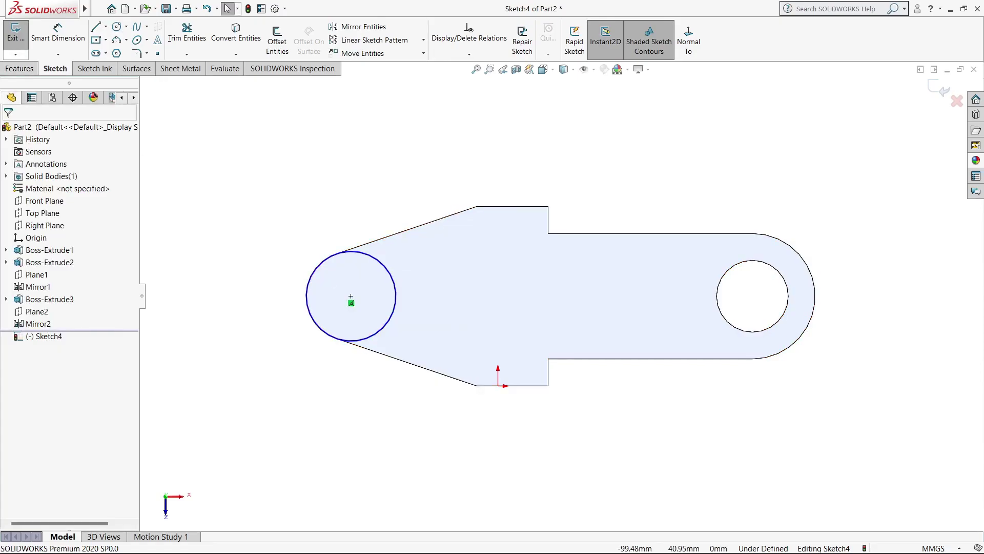
left_click(58, 33)
left_click(328, 256)
left_click(284, 177)
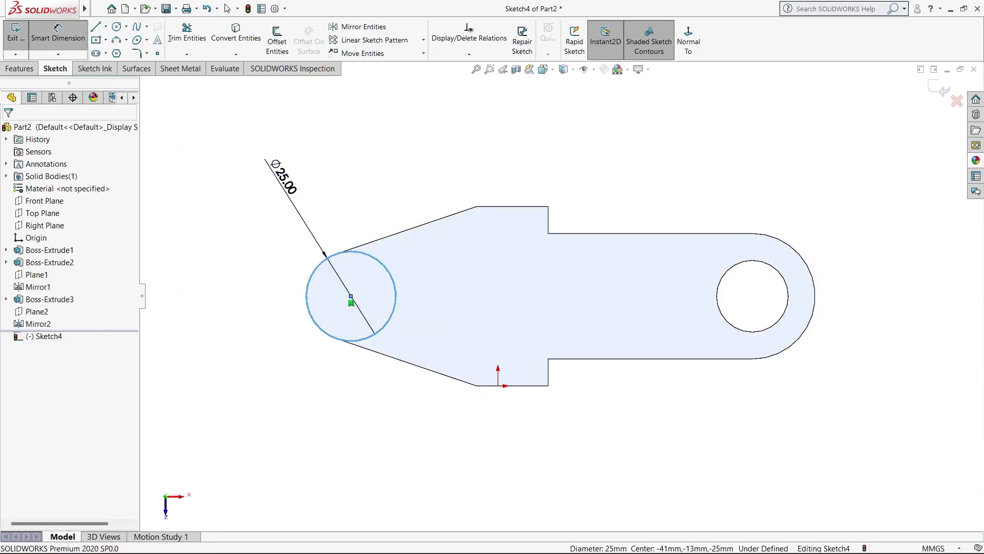
key("Return")
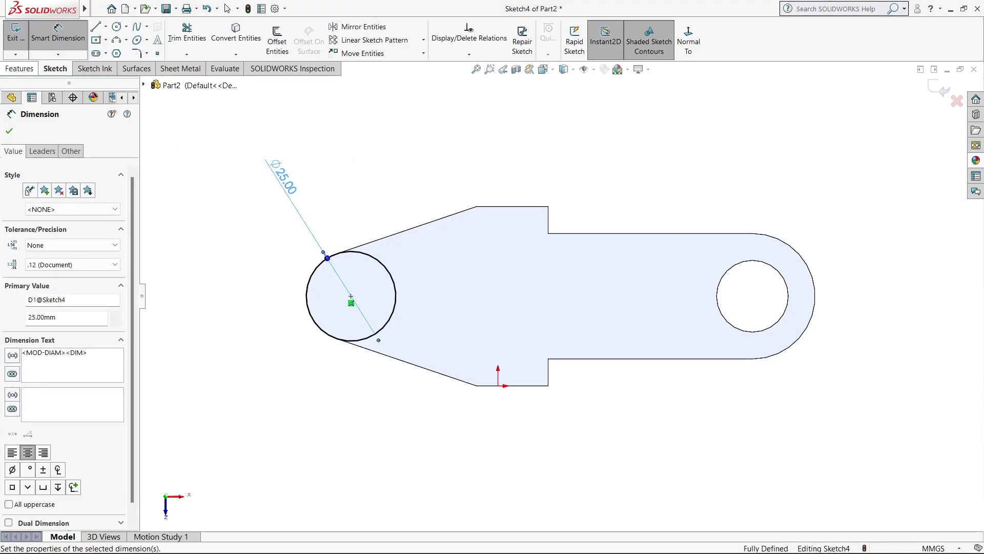
Extrude the Ø25 circle 2 mm as a boss
left_click(19, 68)
left_click(21, 38)
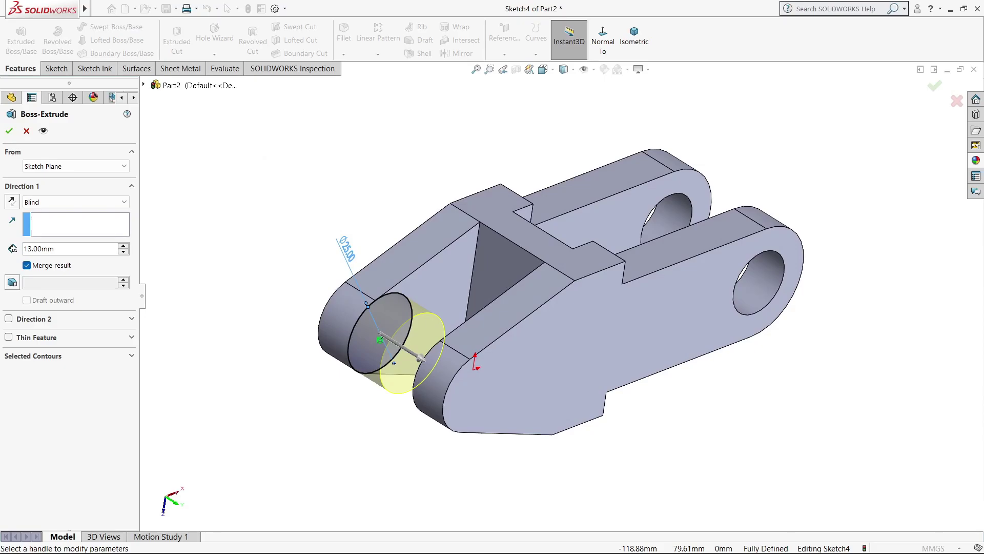
type("2")
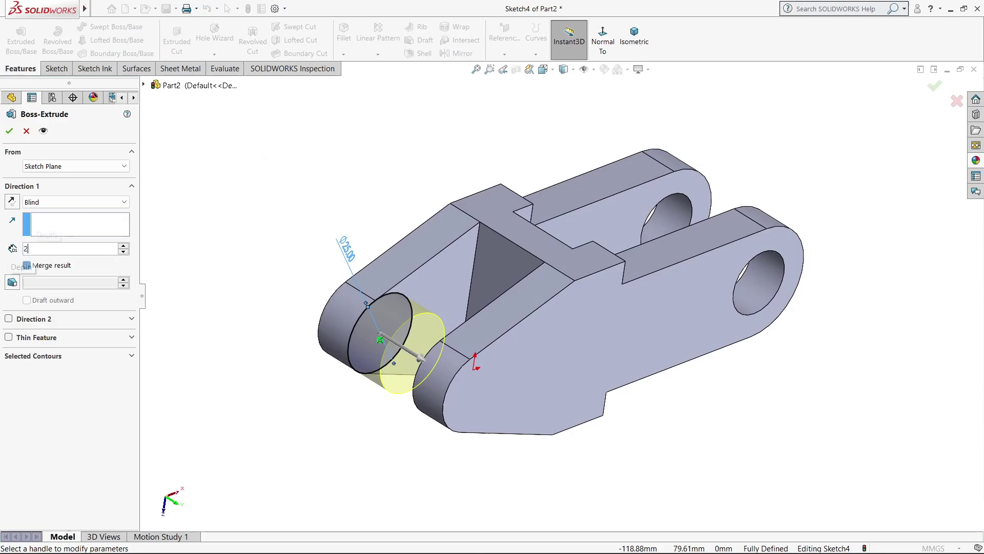
key("Return")
key("Return")
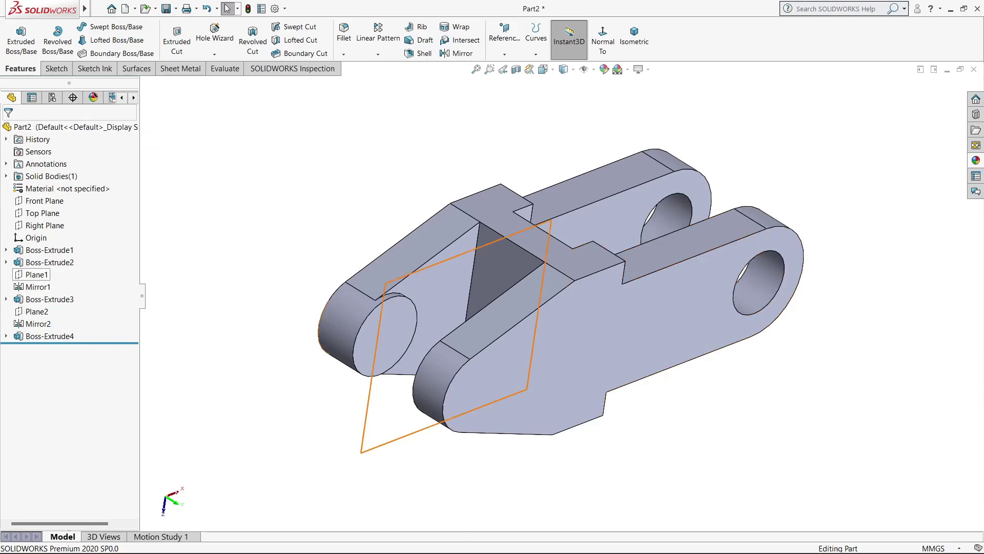
Mirror Boss-Extrude4 across Plane1, then start Sketch5 on the near arm's outer face
left_click(462, 54)
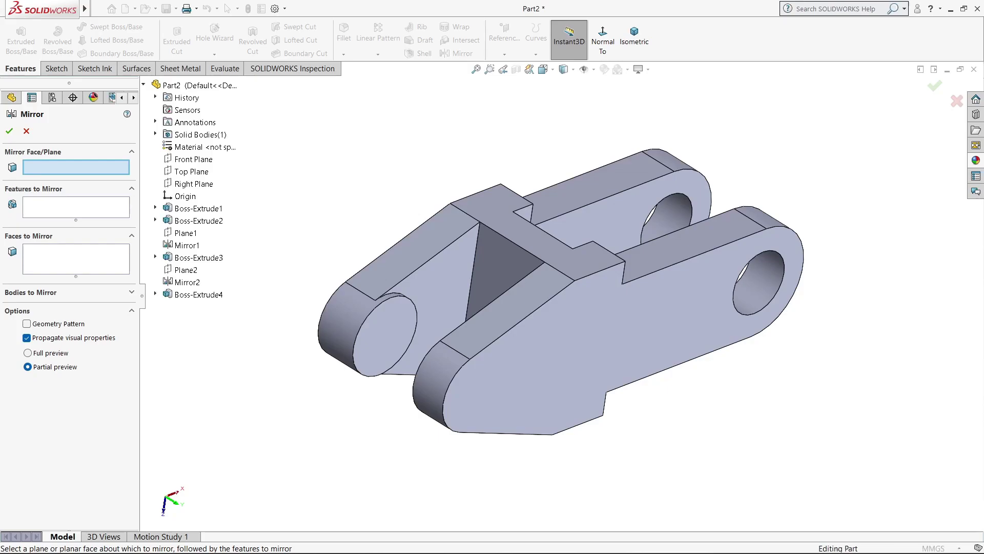
left_click(186, 232)
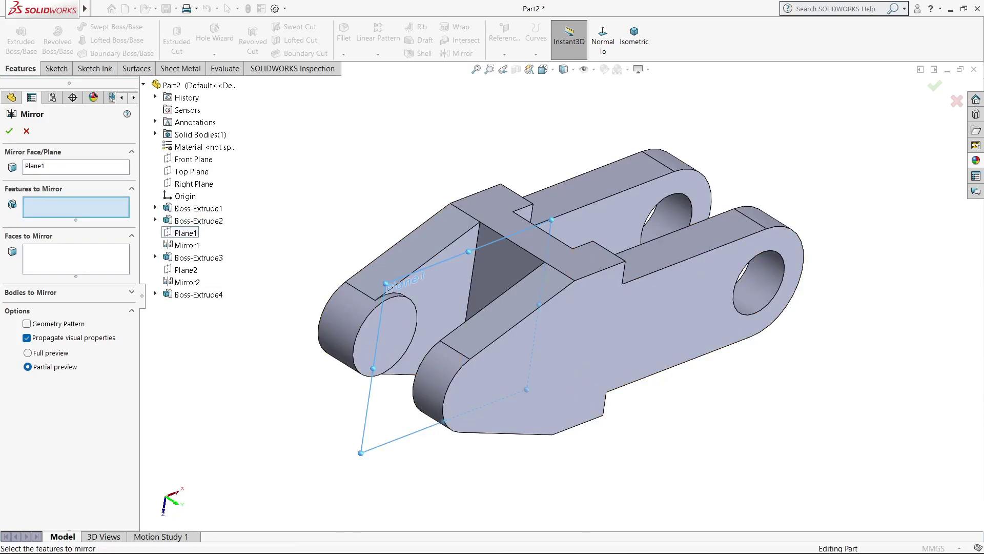
left_click(199, 294)
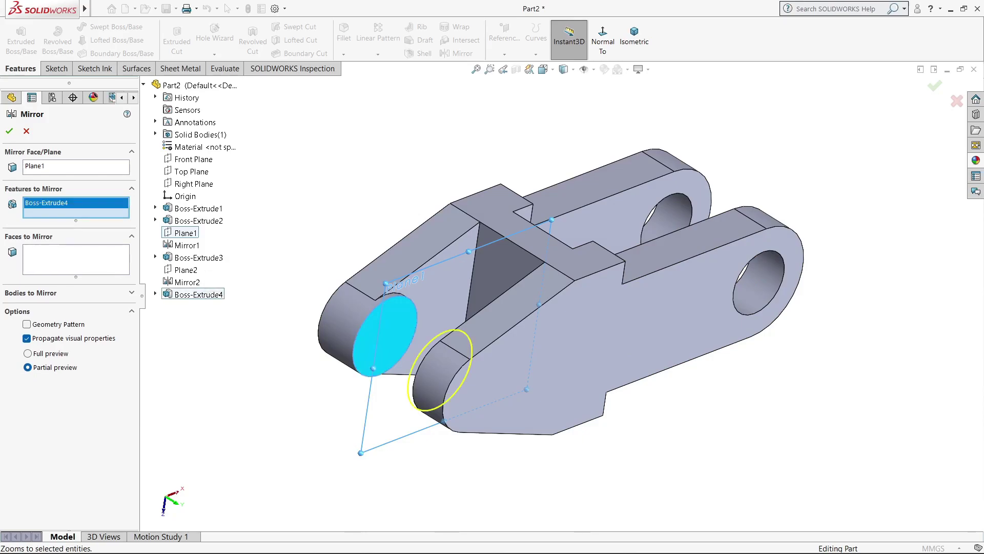
left_click(9, 130)
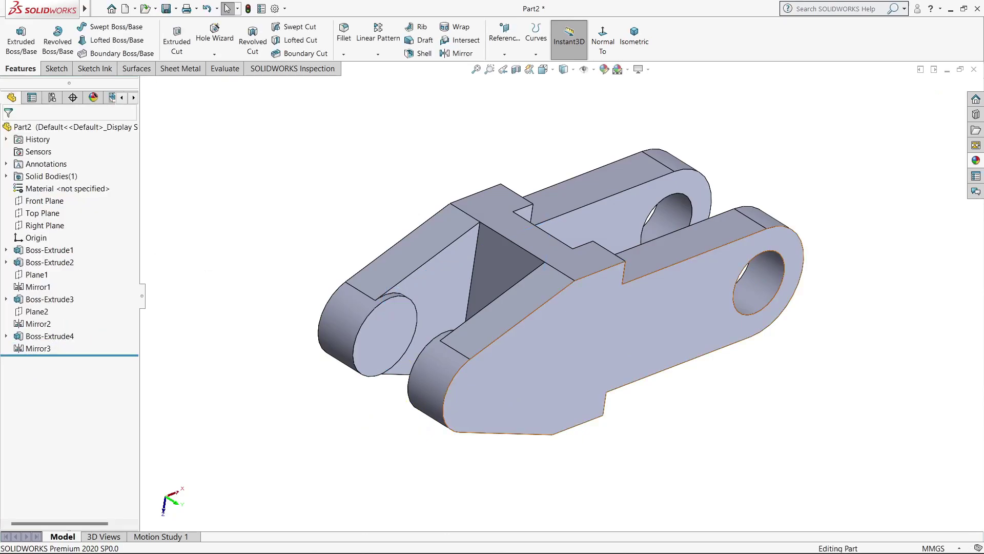
left_click(545, 358)
left_click(547, 352)
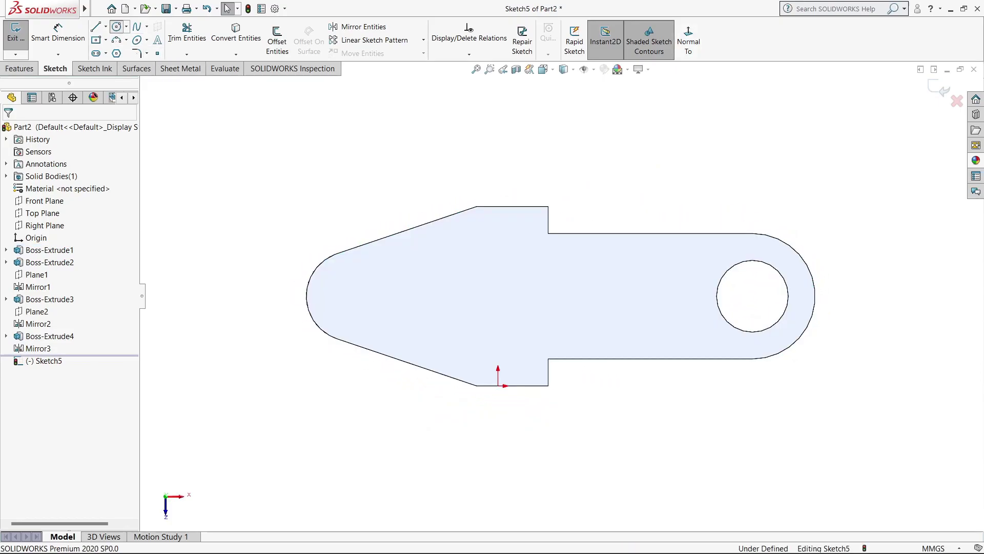
Sketch a circle concentric with the rounded arm end and dimension it to 12 mm diameter
left_click(117, 26)
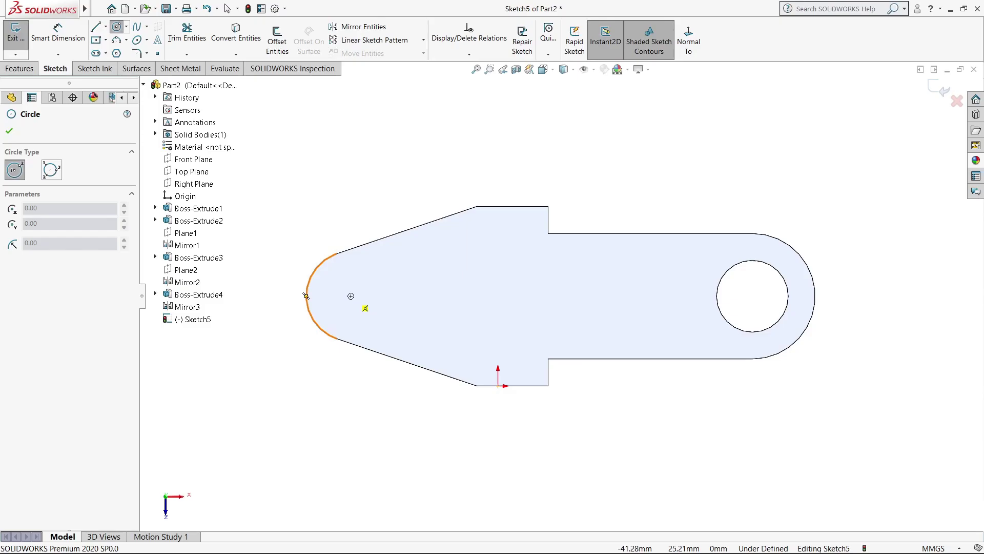
left_click(351, 296)
key("Escape")
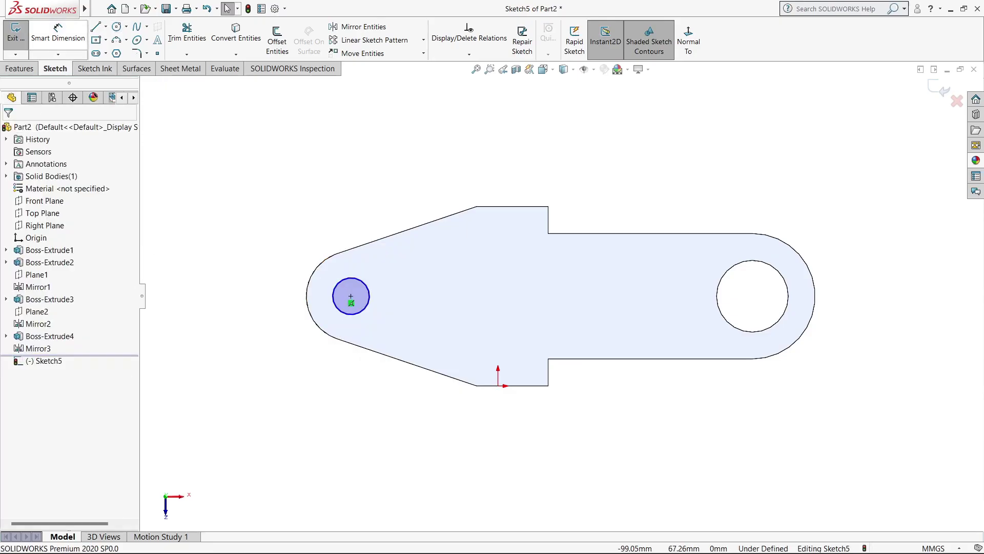
left_click(58, 33)
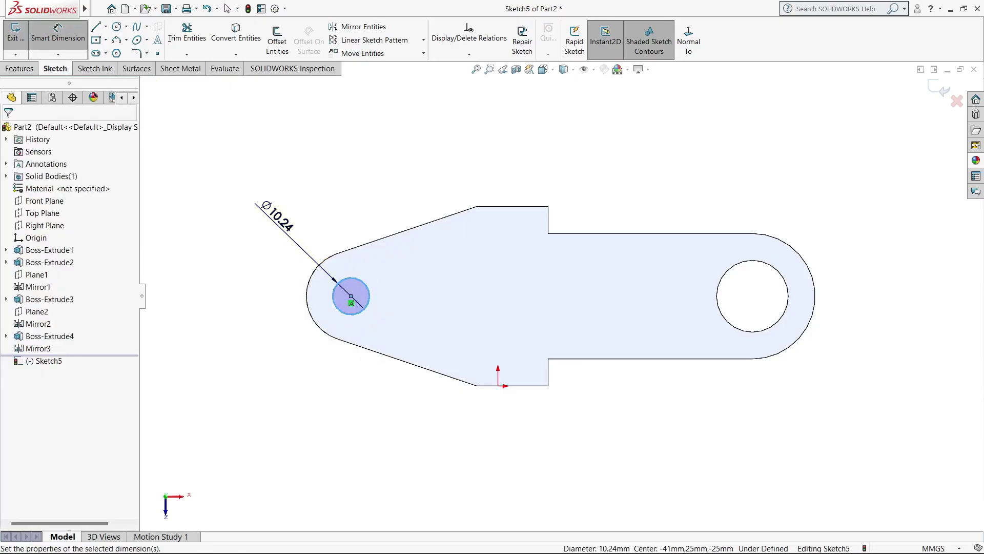
left_click(277, 218)
type("12")
key("Return")
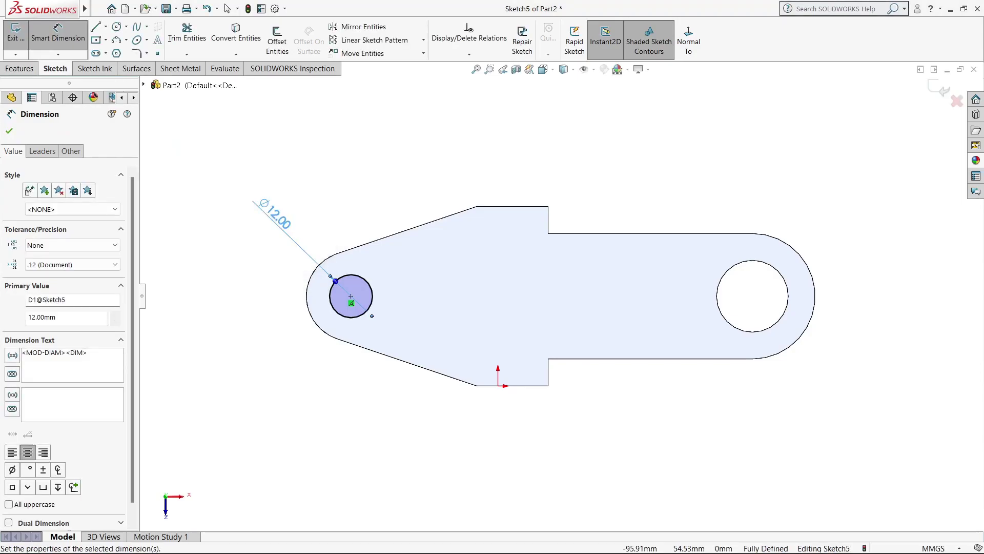
key("Escape")
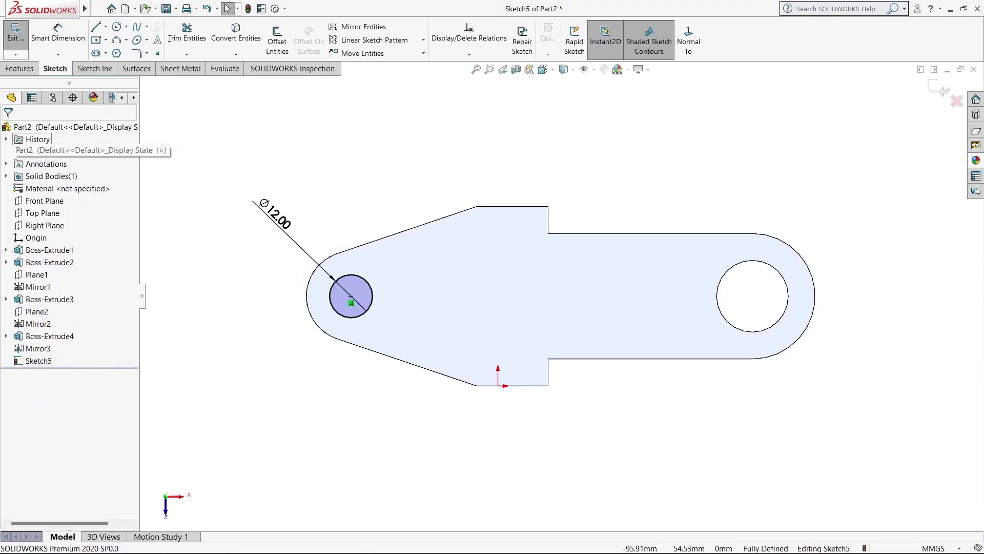
Extrude-cut the 12 mm circle blind 83 mm deep through both arms
left_click(19, 68)
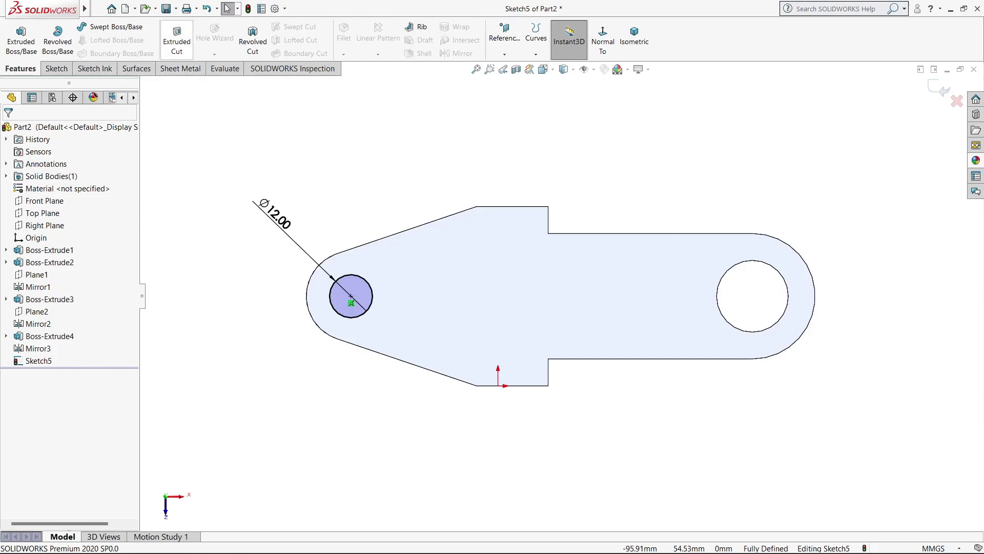
left_click(177, 41)
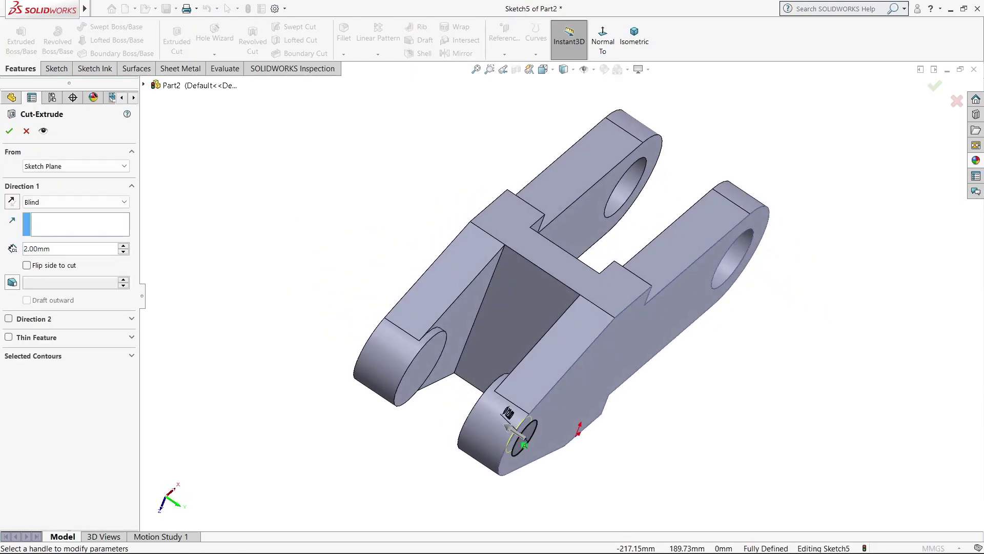
left_click_drag(513, 429, 272, 270)
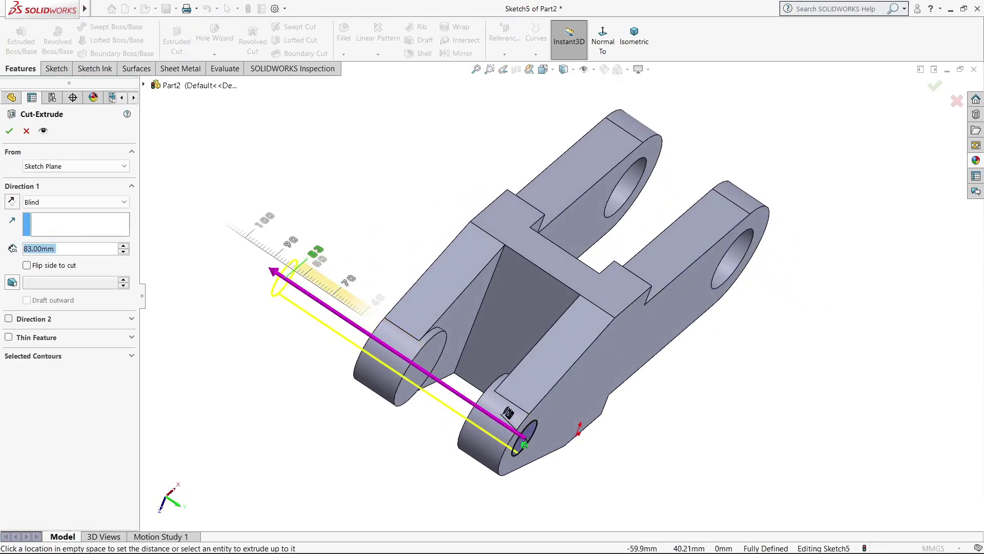
key("Return")
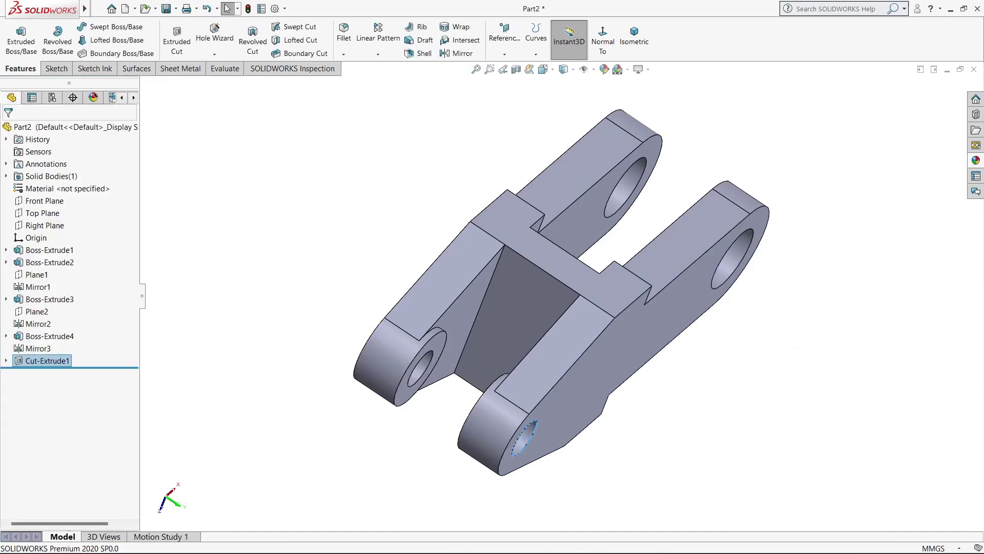
Apply the Green appearance to the whole bracket and orbit to view it
left_click(634, 37)
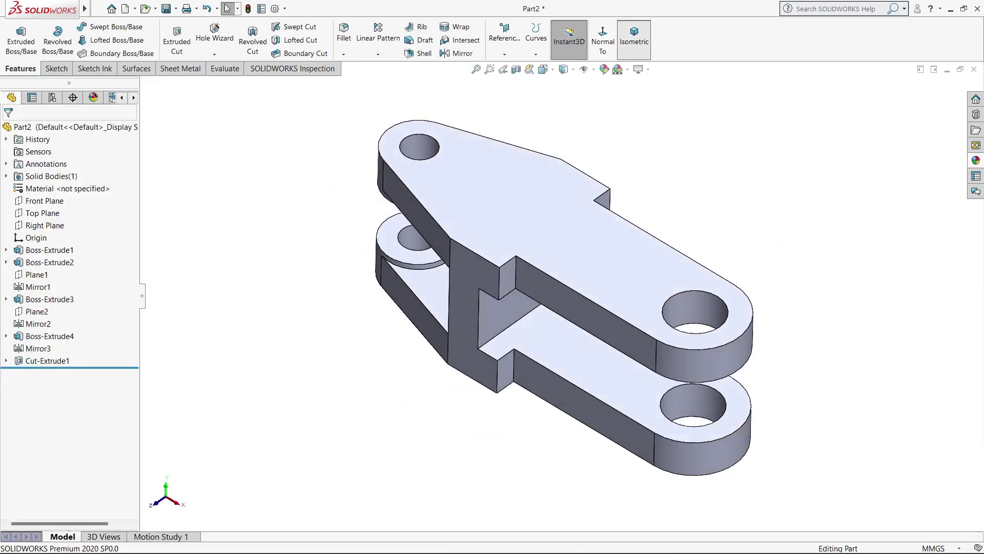
left_click(975, 160)
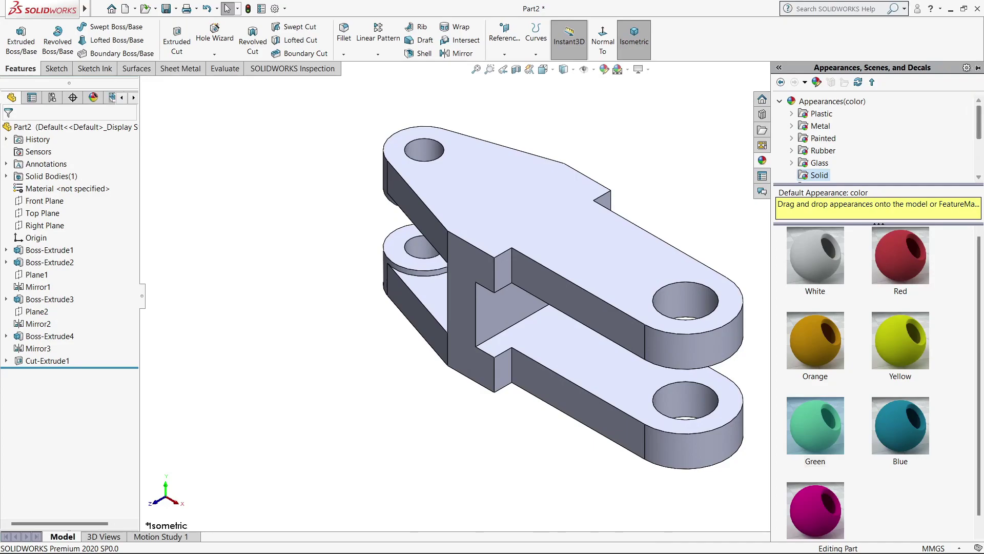
left_click_drag(815, 425, 648, 302)
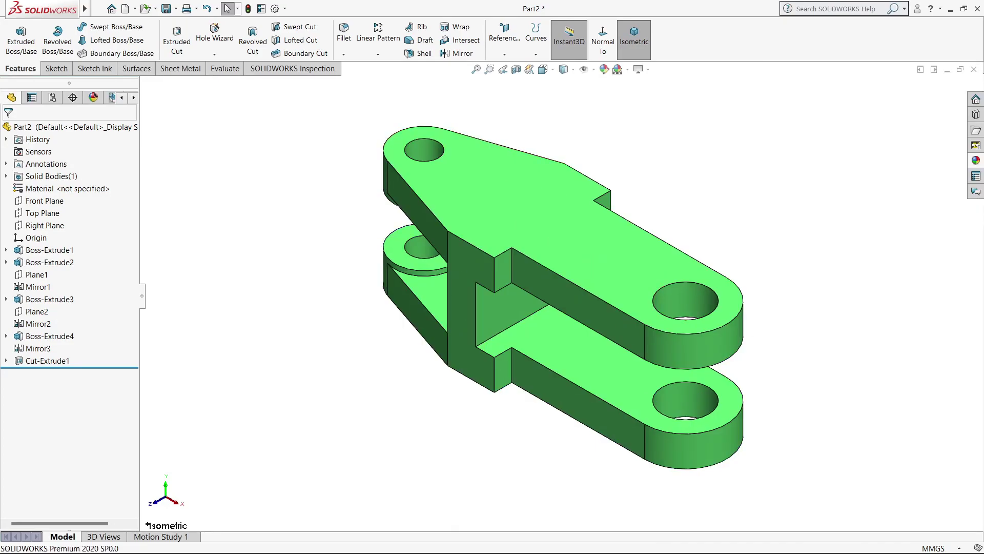
middle_click_drag(564, 297, 513, 297)
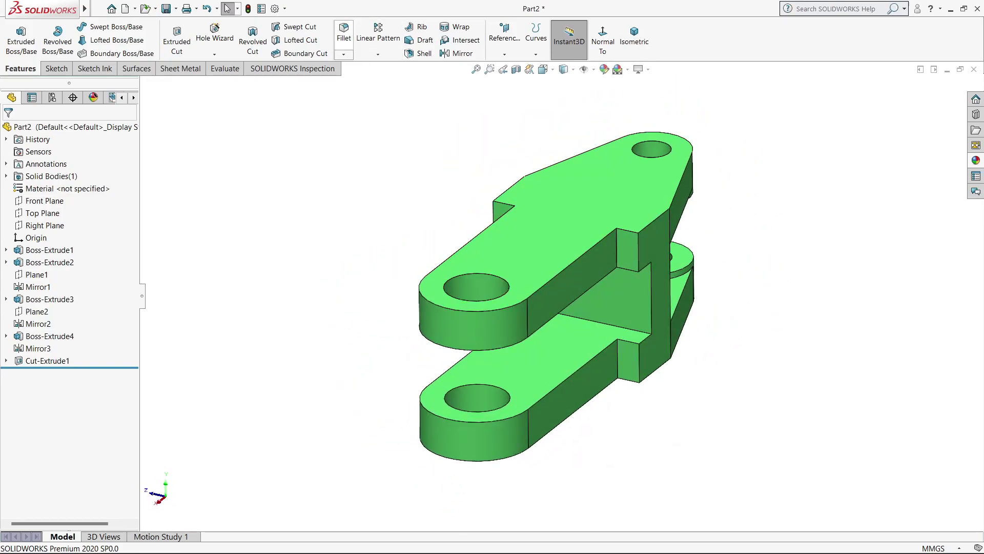
Start a 0.5 mm fillet on the first two inner edges where the web meets the arms
left_click(344, 32)
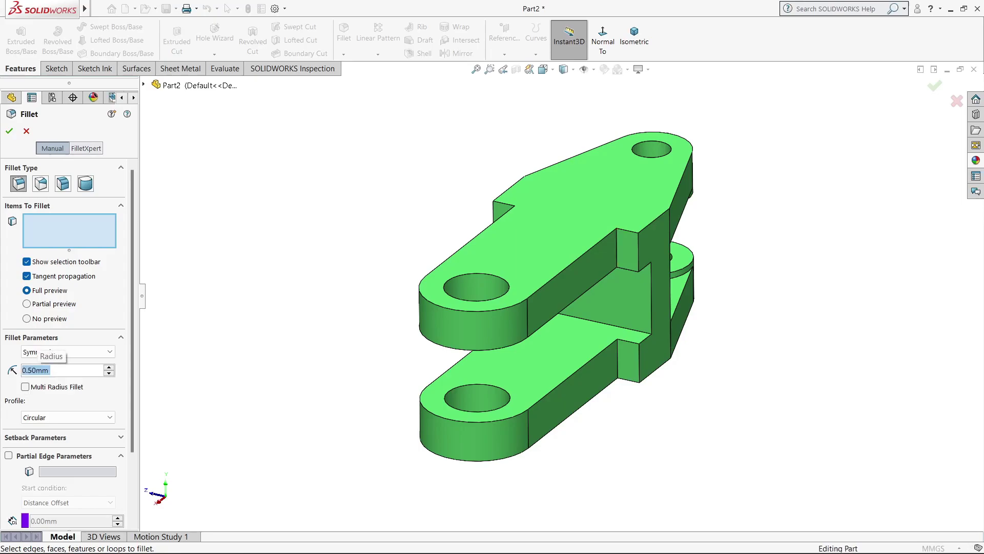
left_click(639, 255)
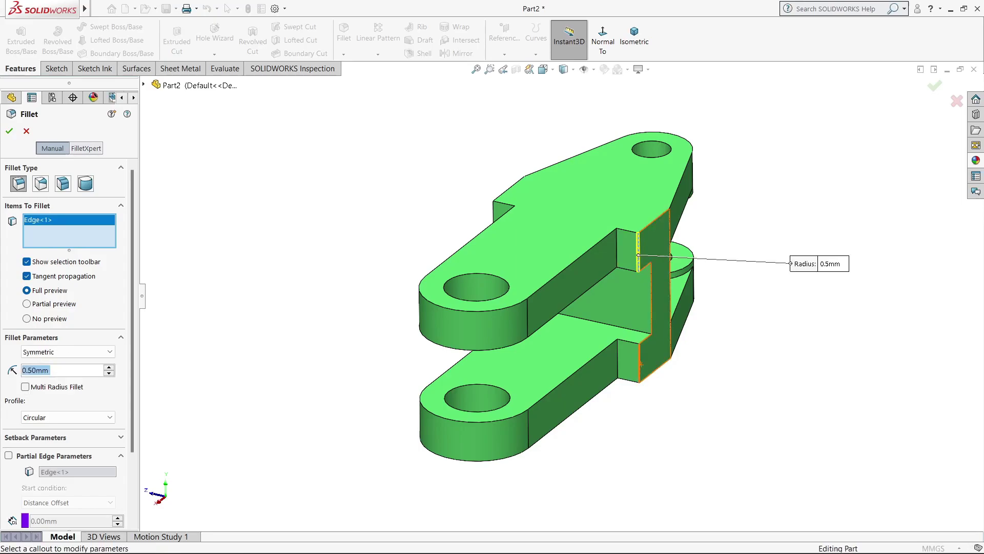
scroll(685, 435, "down", 5)
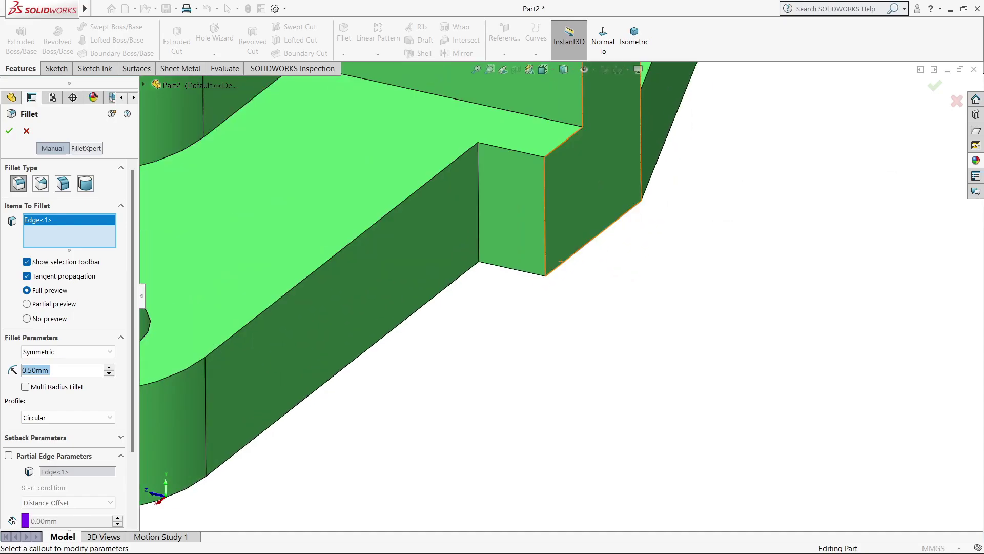
left_click(546, 254)
scroll(546, 254, "up", 5)
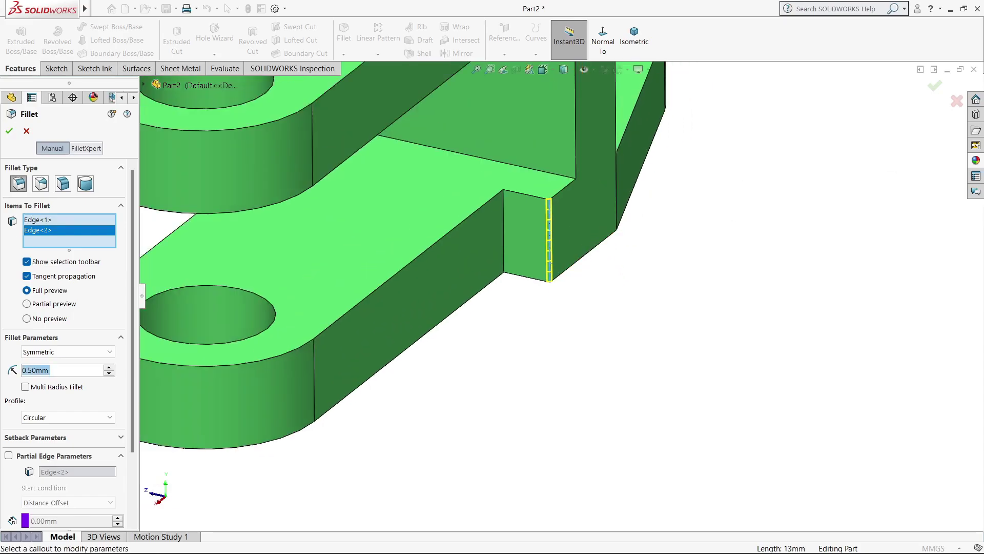
Add the remaining two inner edges, apply the 0.5 mm fillet, and inspect the underside
middle_click_drag(513, 231, 504, 288)
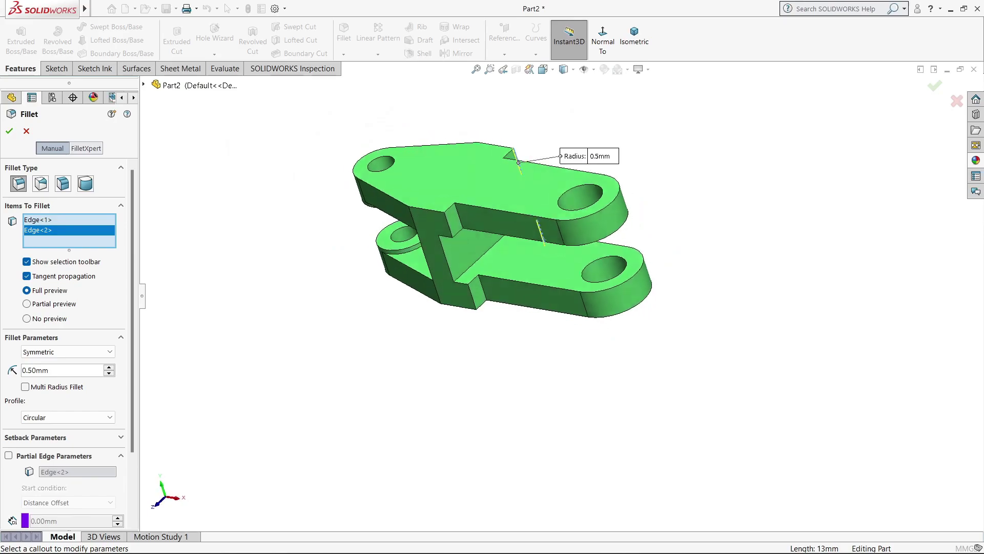
scroll(504, 288, "down", 5)
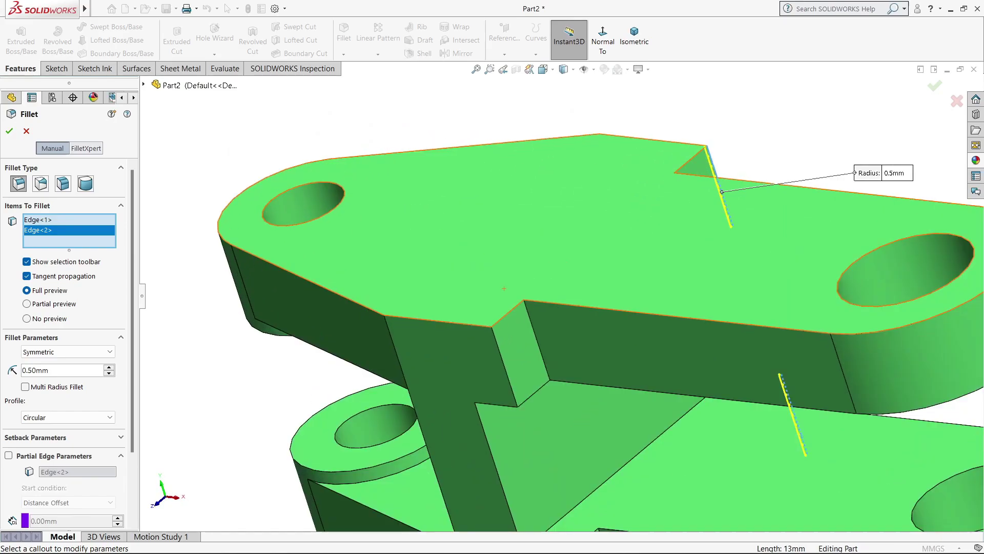
left_click(490, 330)
scroll(490, 329, "up", 5)
scroll(536, 417, "down", 5)
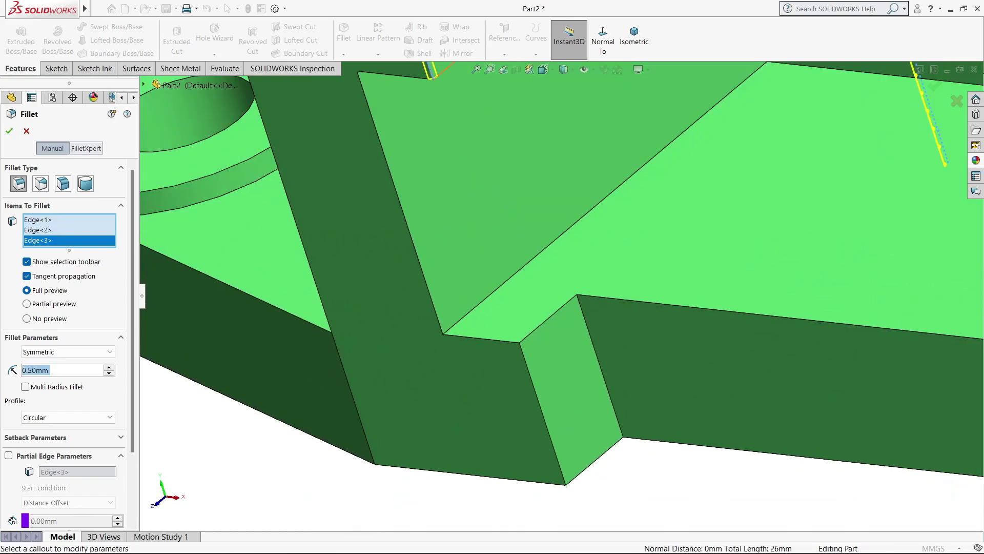
left_click(536, 417)
scroll(536, 417, "up", 5)
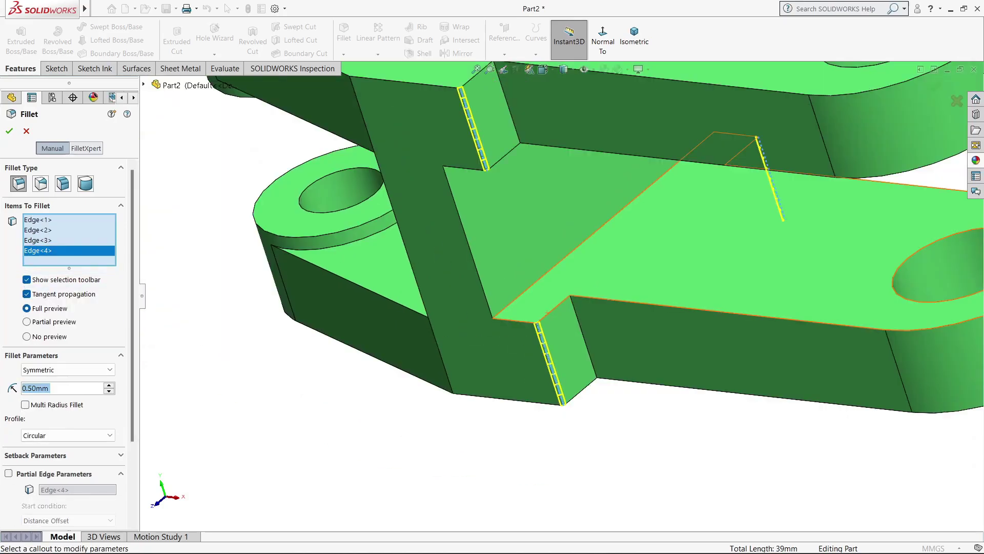
key("Return")
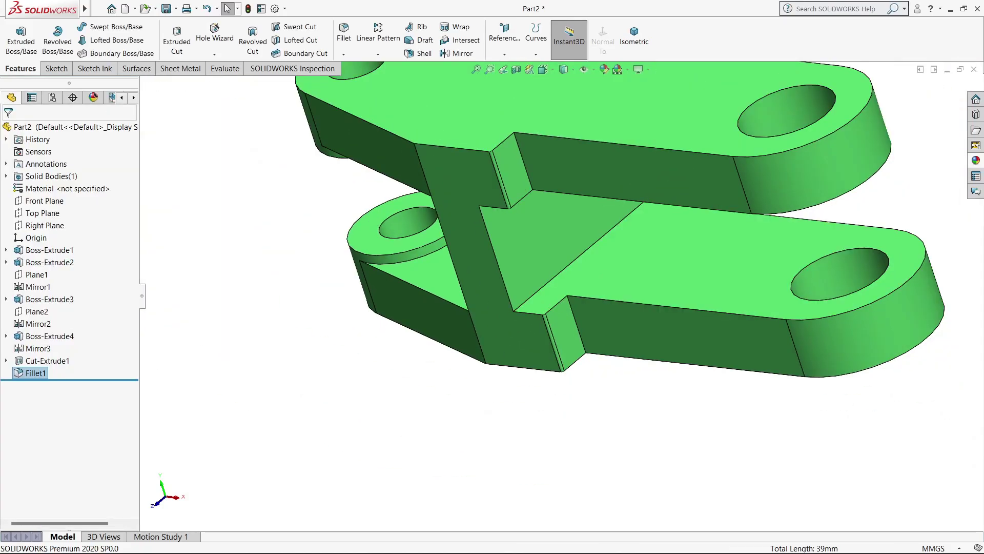
scroll(579, 261, "up", 5)
left_click(634, 39)
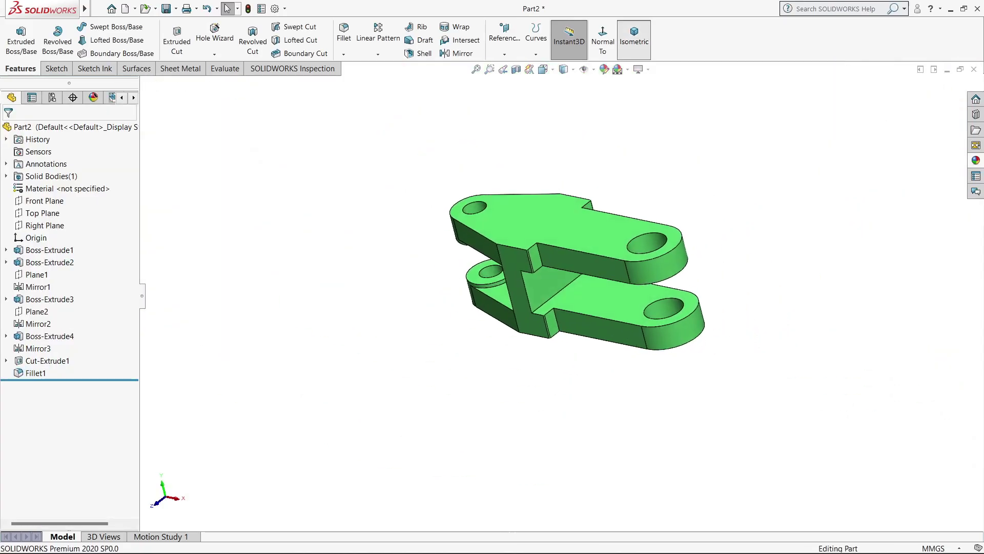
middle_click_drag(564, 297, 564, 216)
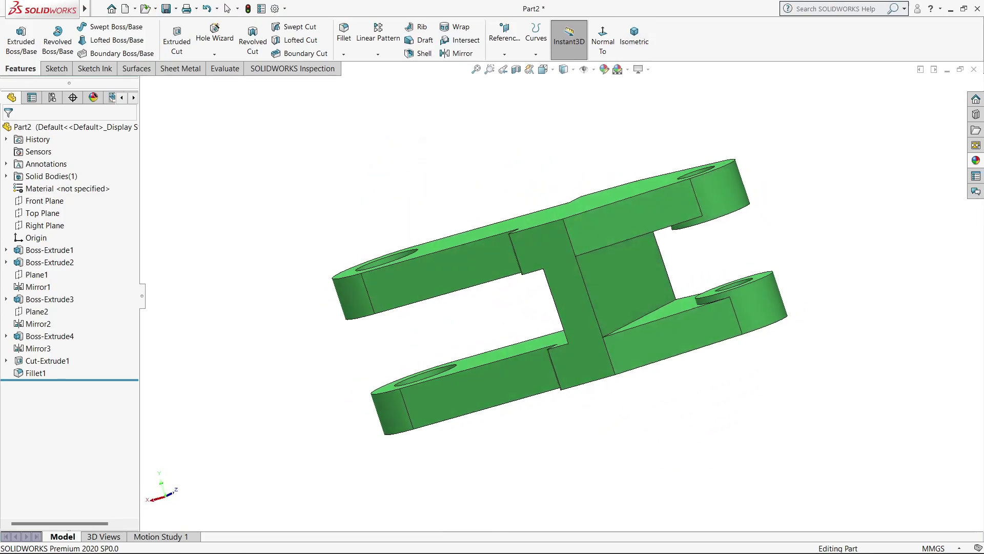